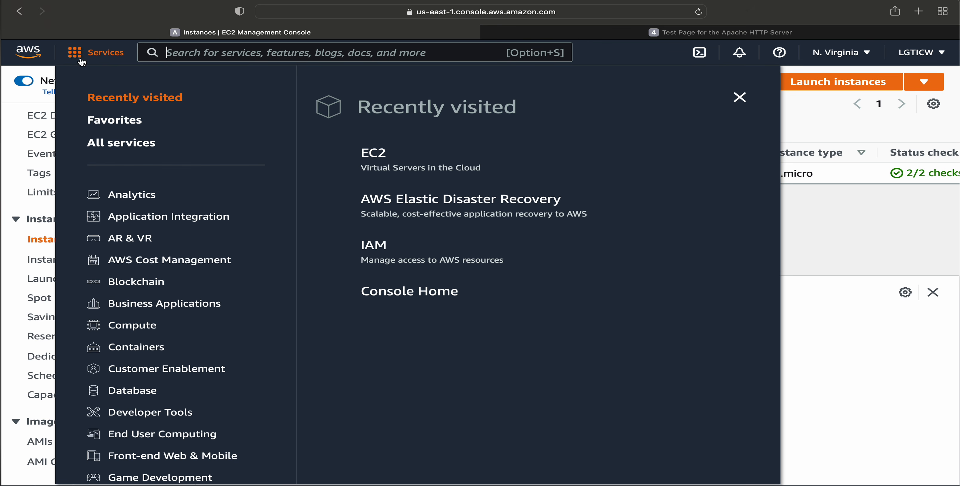
Open the AWS Elastic Disaster Recovery service from the Storage category.
scroll(202, 409, "down", 8)
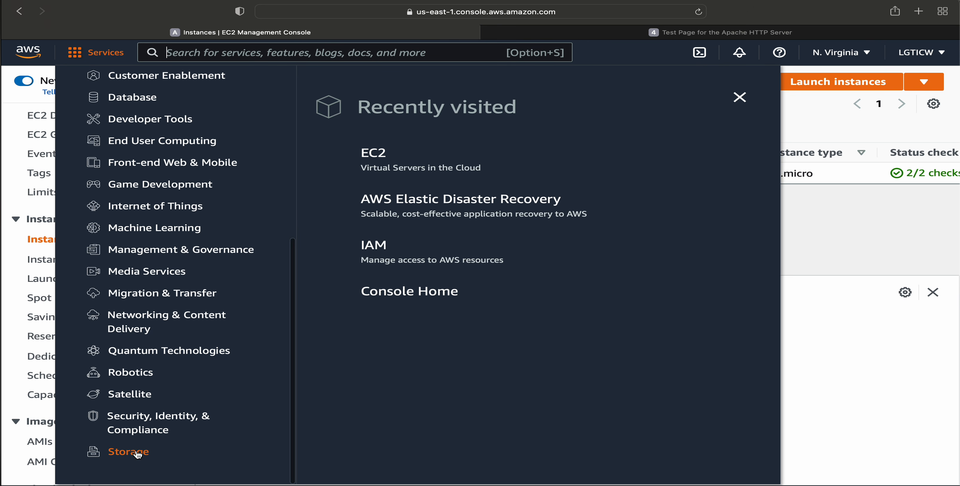
left_click(126, 452)
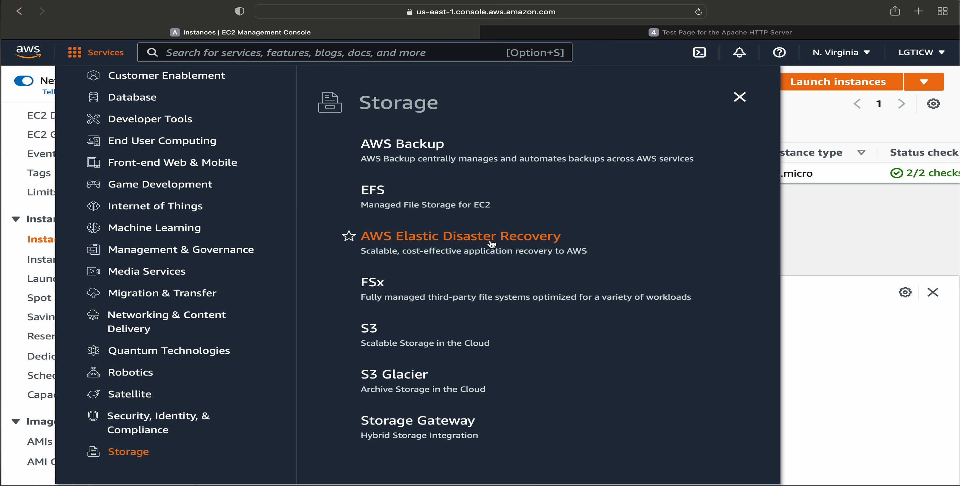
left_click(476, 237)
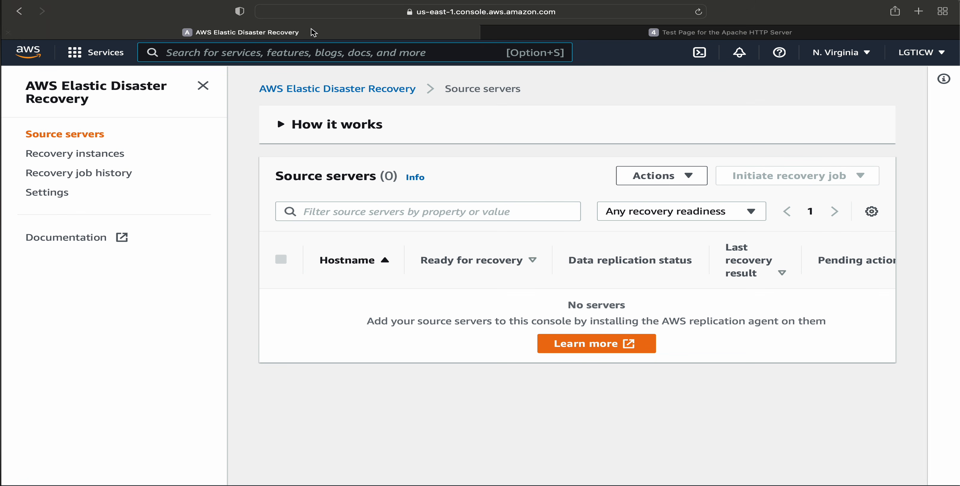
Expand the How it works overview and review its stages, from service setup to failback, and the Source servers list.
left_click(298, 127)
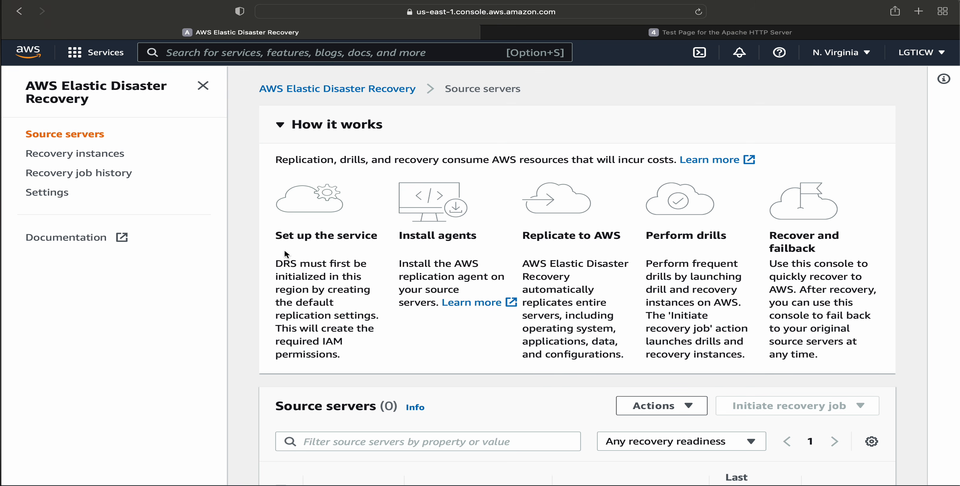
left_click_drag(400, 232, 657, 238)
left_click(576, 245)
left_click_drag(770, 263, 844, 336)
left_click(816, 284)
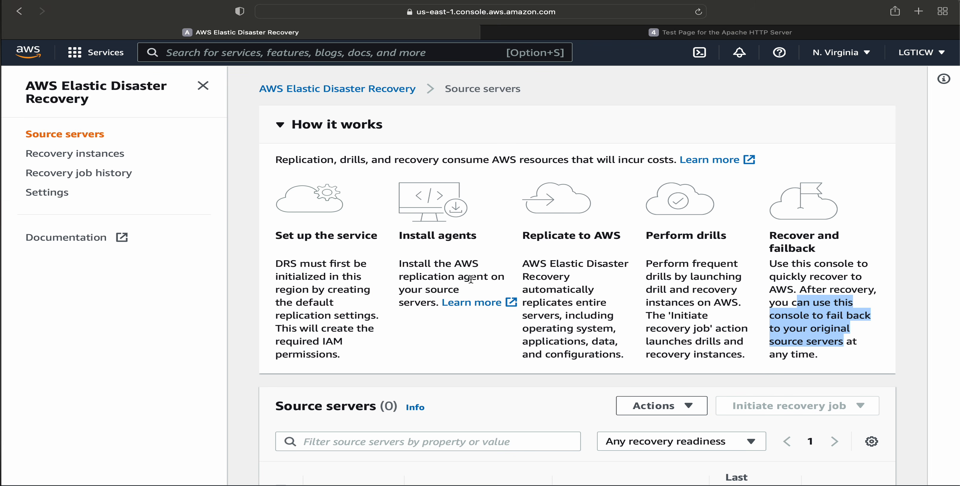
scroll(470, 278, "down", 5)
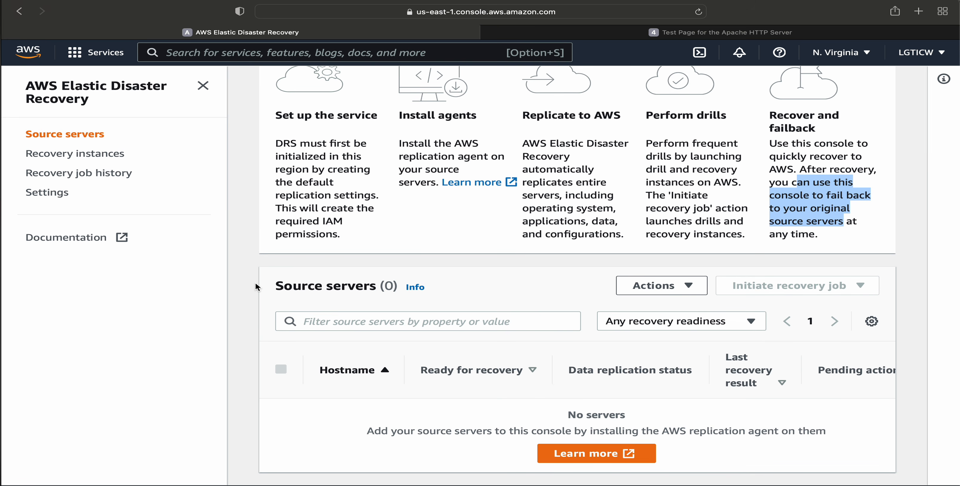
left_click_drag(275, 286, 365, 286)
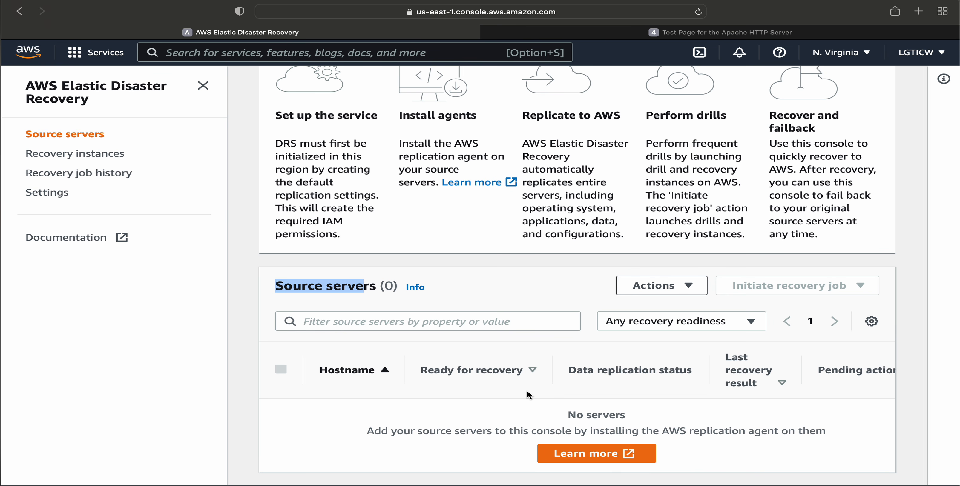
Open the Linux installation instructions for the AWS Replication Agent and examine the installer URL format and the us-east-1 wget command.
left_click(579, 455)
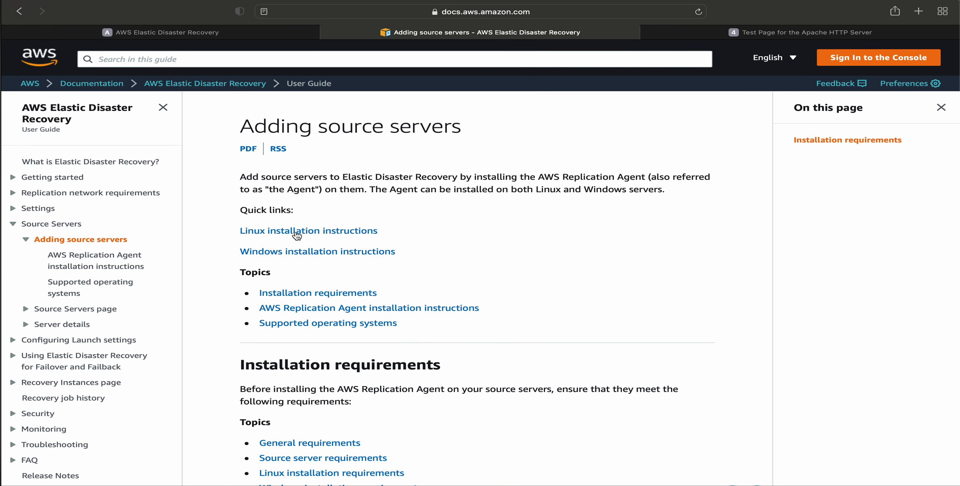
left_click(318, 233)
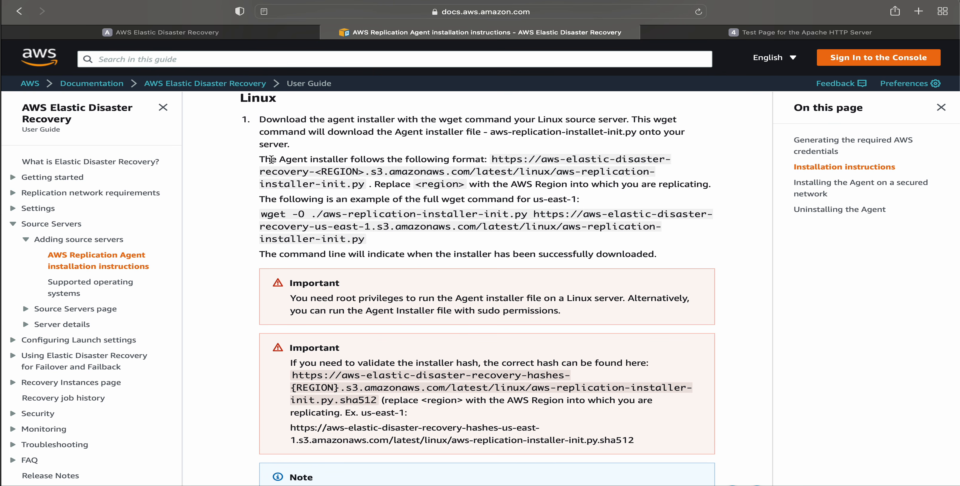
left_click_drag(260, 159, 611, 172)
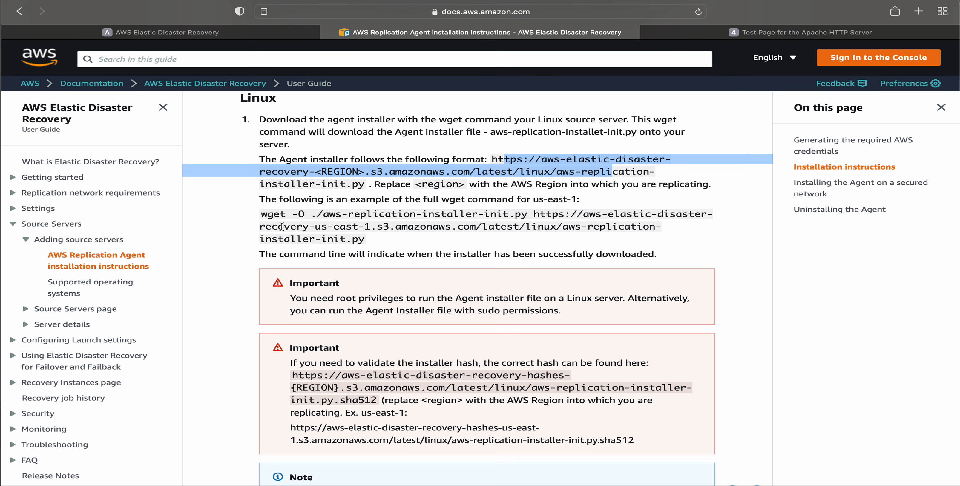
left_click_drag(260, 215, 311, 215)
left_click(376, 215)
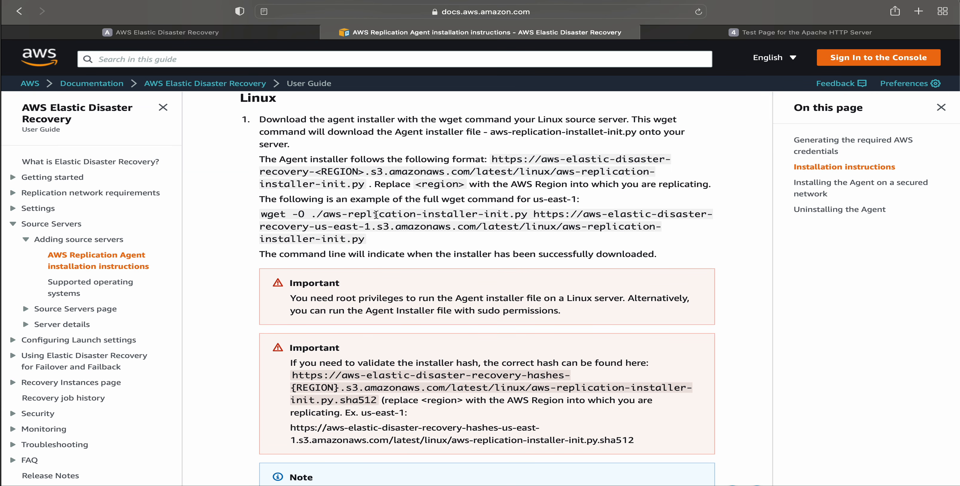
left_click_drag(376, 215, 511, 215)
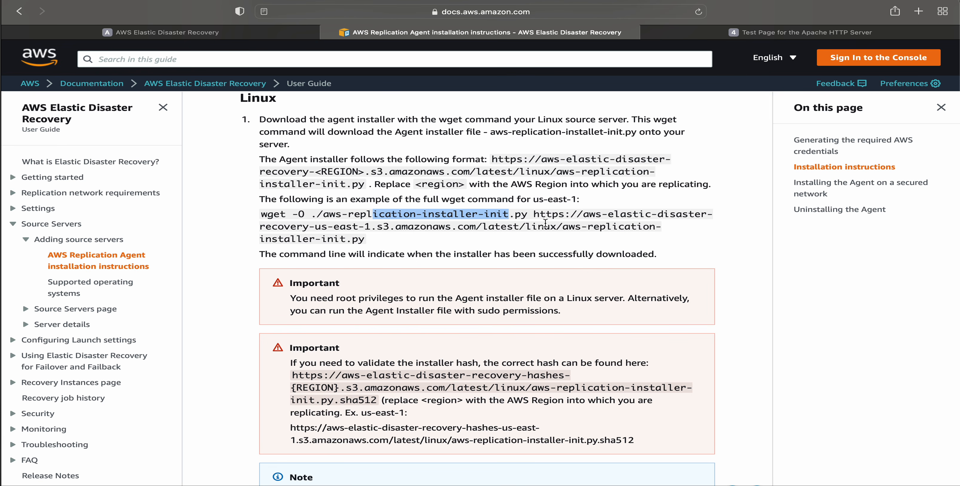
left_click_drag(381, 246, 270, 180)
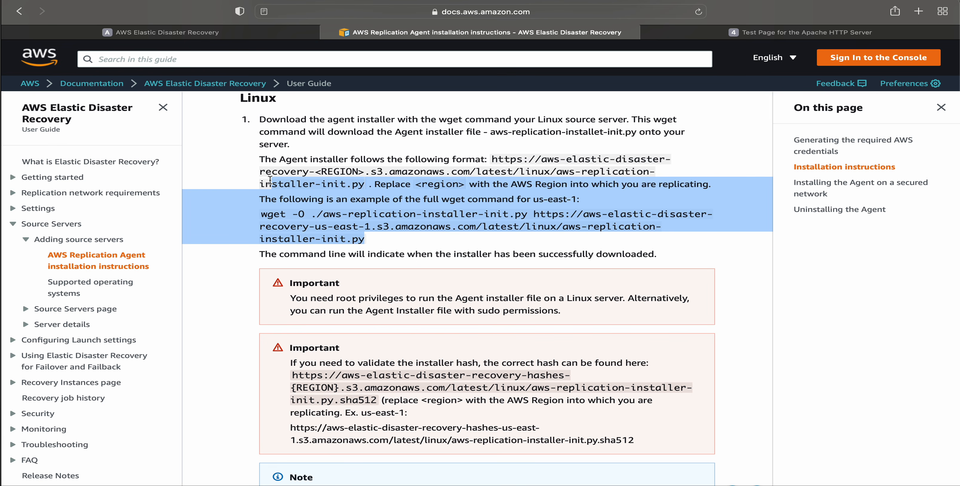
Return to the Elastic Disaster Recovery console and read the service setup note about the required IAM permissions.
left_click(194, 33)
left_click(309, 215)
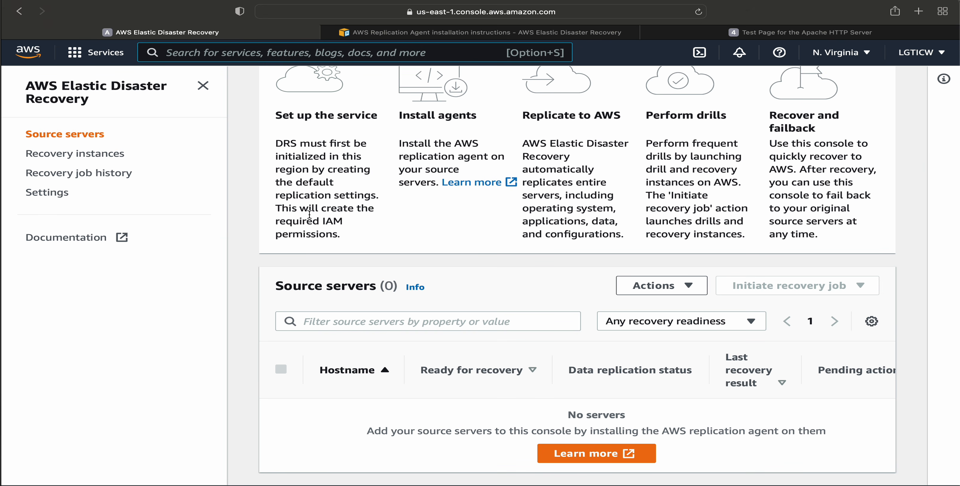
left_click_drag(276, 207, 330, 237)
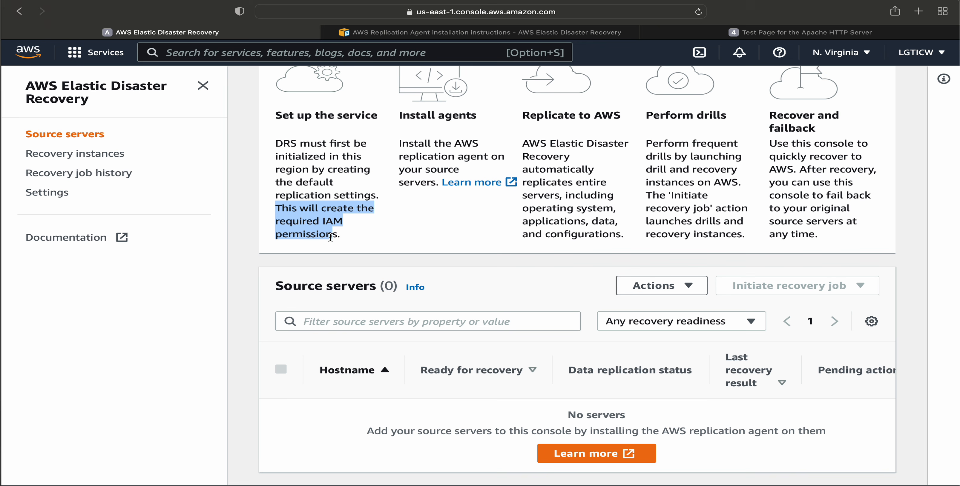
Search the AWS services for IAM, open it in a separate browser tab and switch to that tab.
left_click(219, 53)
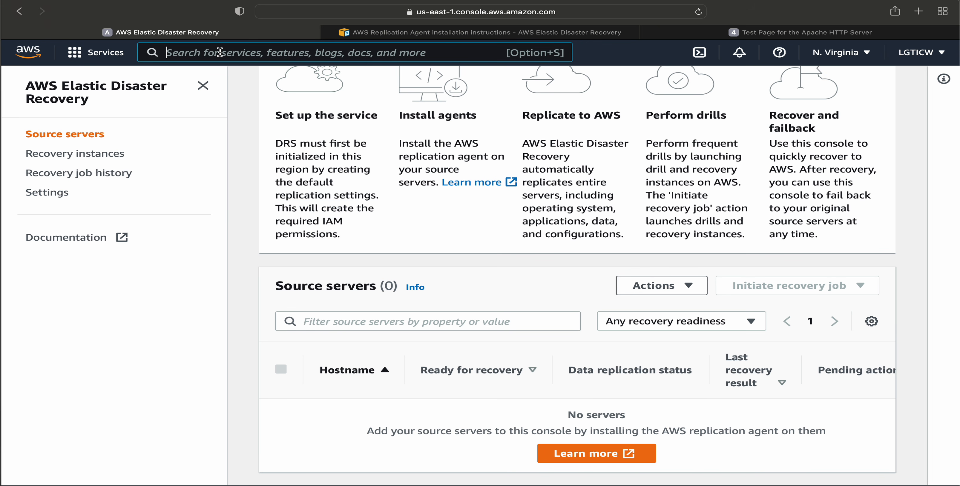
type("IAM")
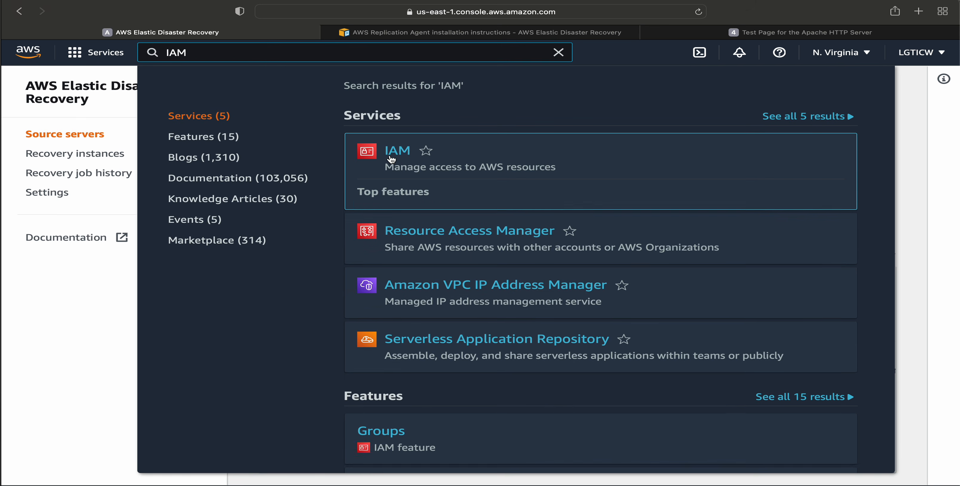
right_click(398, 150)
left_click(423, 154)
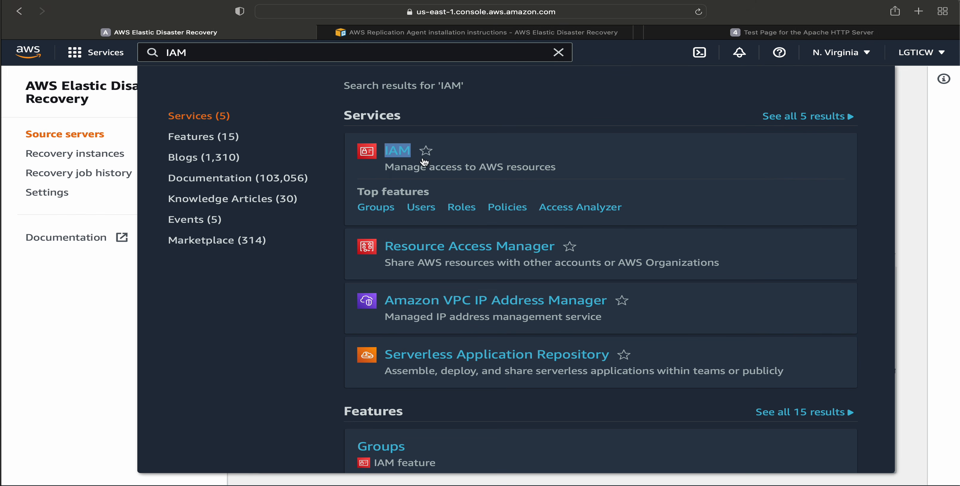
left_click(56, 332)
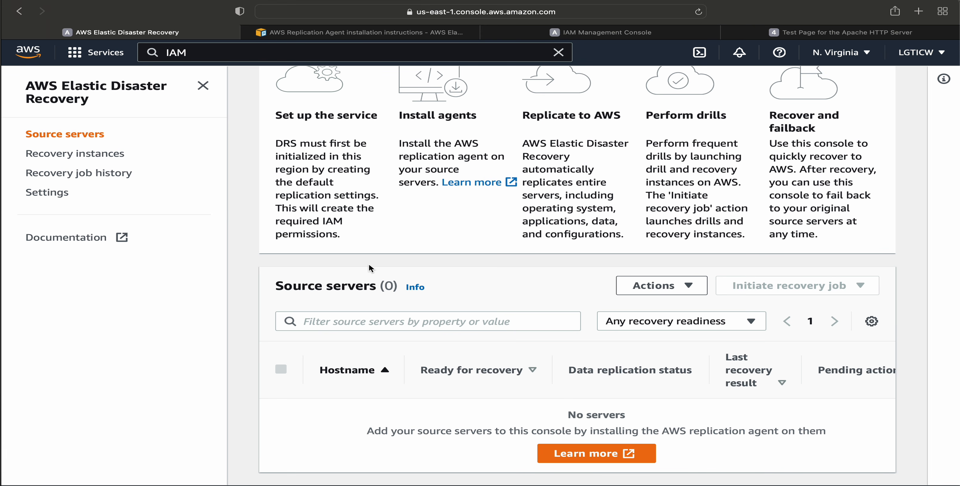
left_click(607, 33)
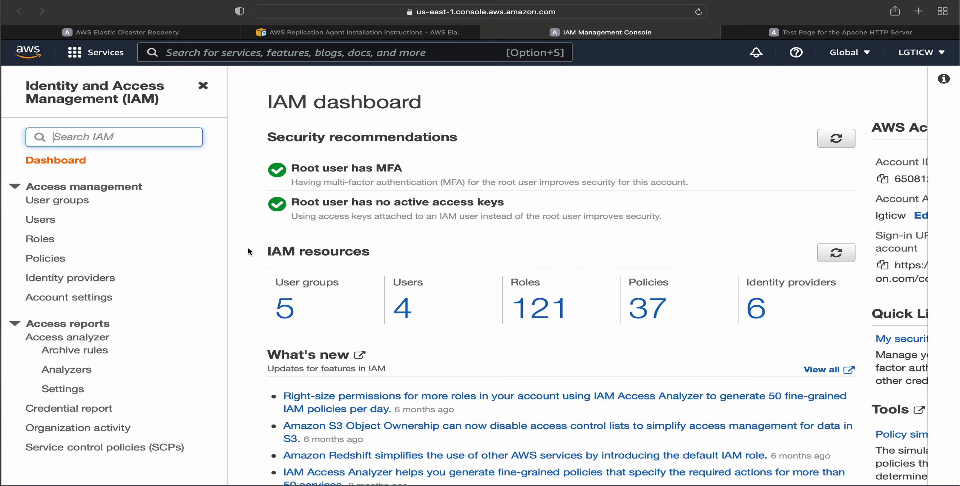
Filter the IAM roles by "elastic" and open the awselasticDR role.
left_click(44, 240)
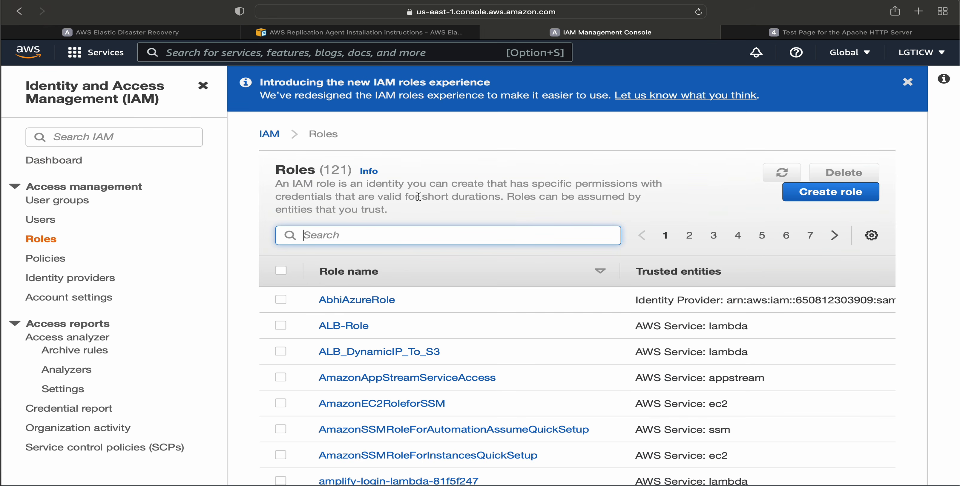
type("elastc")
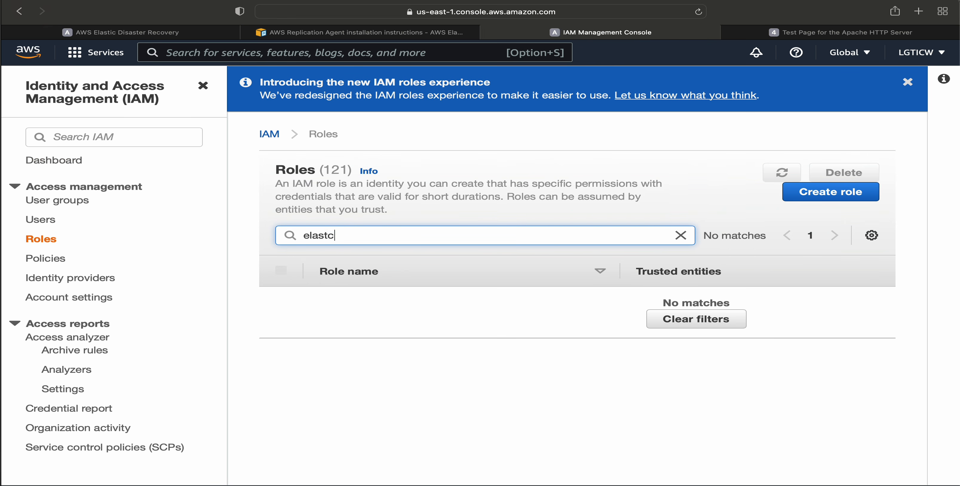
key("BackSpace")
type("ic")
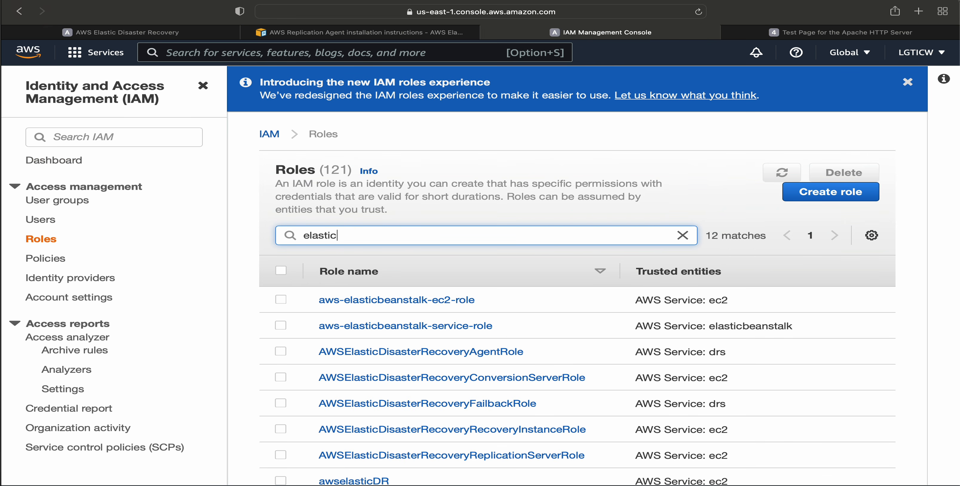
scroll(377, 362, "down", 2)
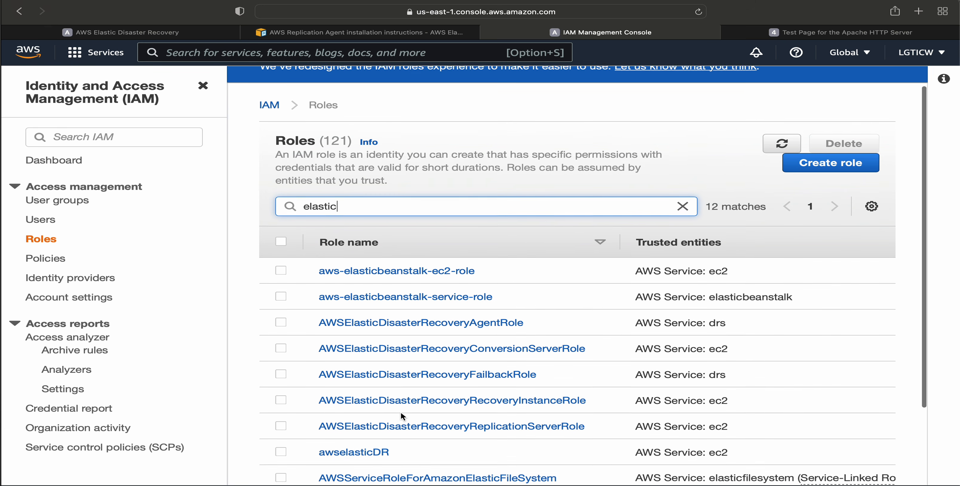
left_click(359, 439)
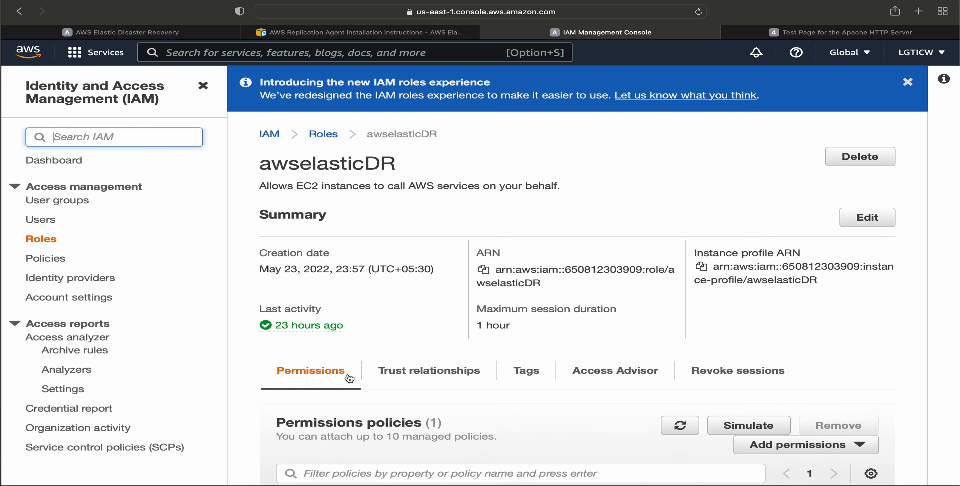
Examine the awselasticDR role's name and its attached permissions policy.
left_click_drag(260, 164, 347, 171)
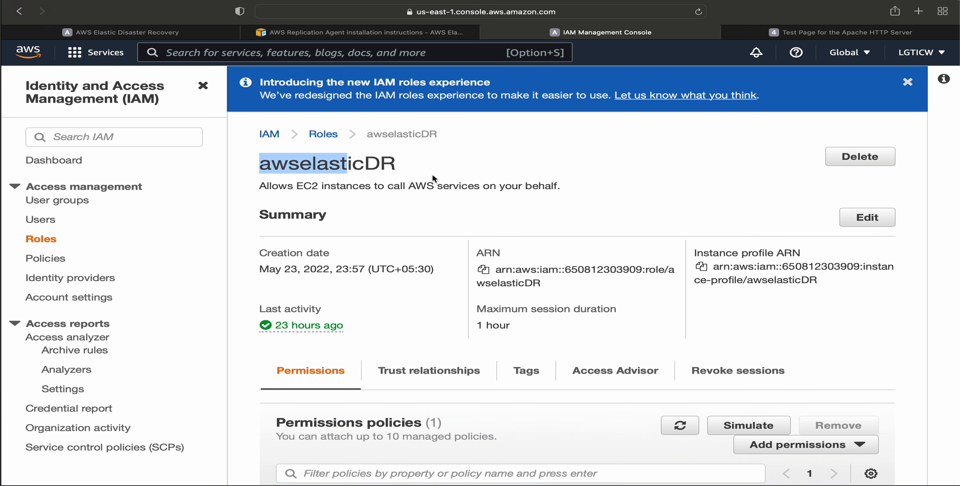
scroll(432, 173, "down", 4)
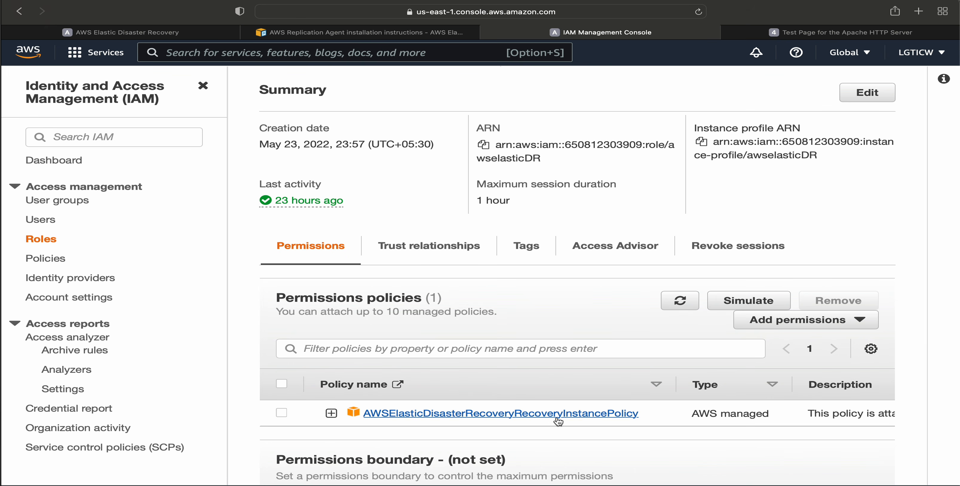
left_click_drag(655, 413, 360, 413)
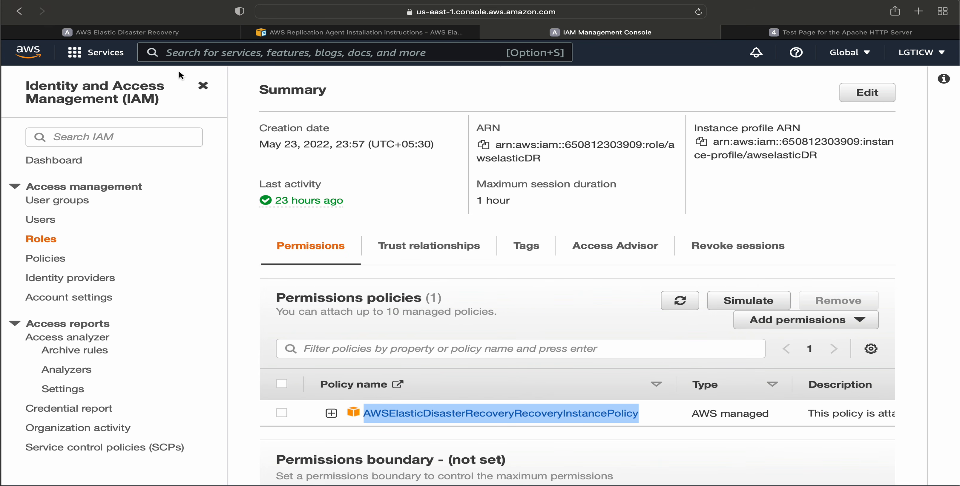
Search the AWS services for EC2, open it in a separate browser tab and switch to that tab.
left_click(194, 53)
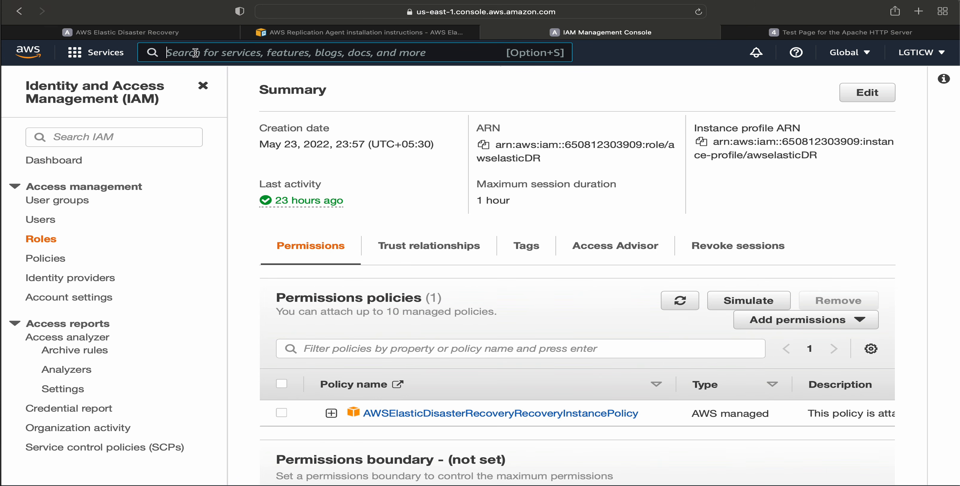
type("EC2")
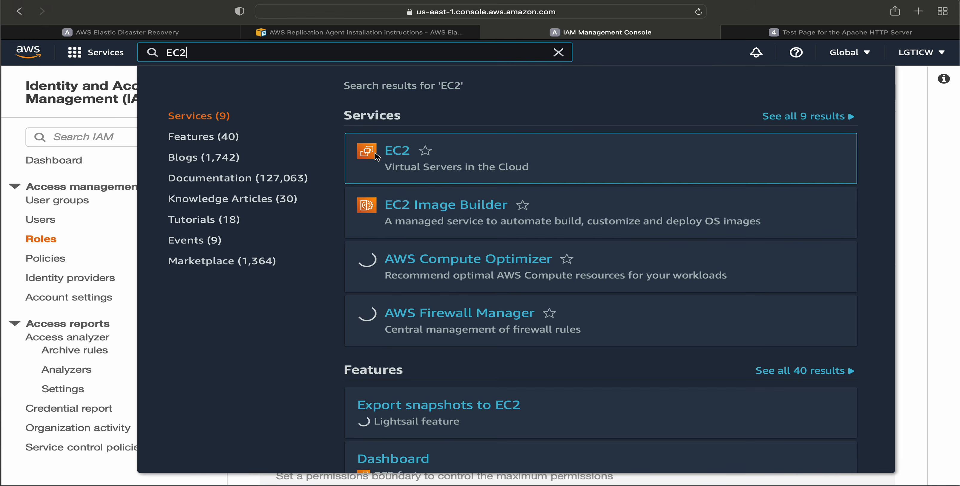
right_click(391, 150)
left_click(414, 157)
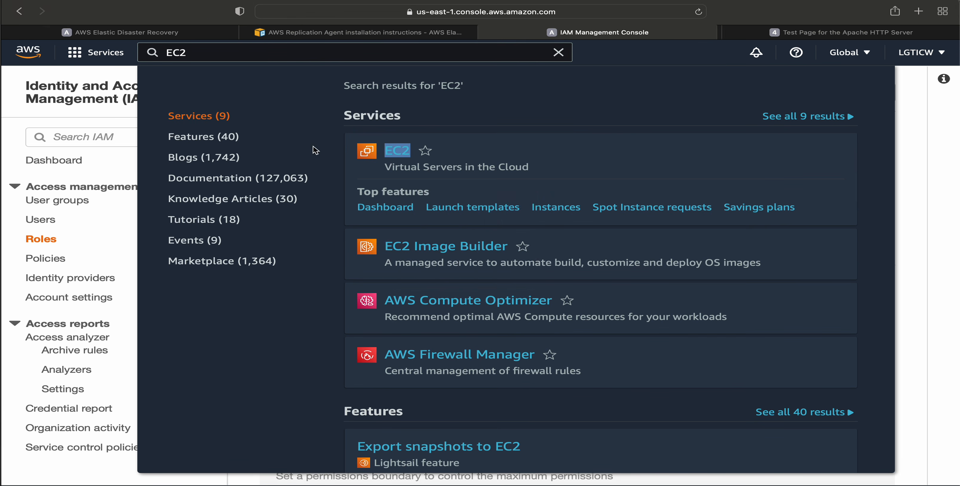
left_click(620, 34)
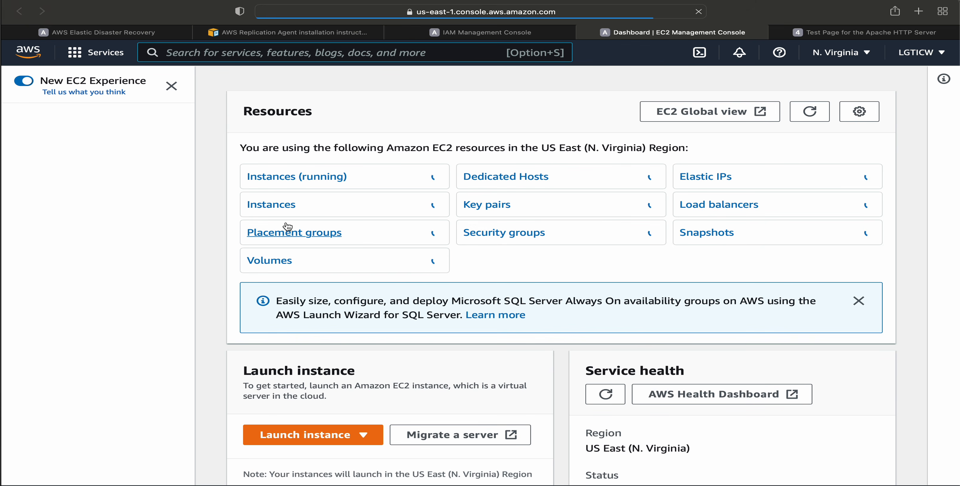
Show the running EC2 instances, select the Source instance and open its IAM role modification page.
left_click(278, 178)
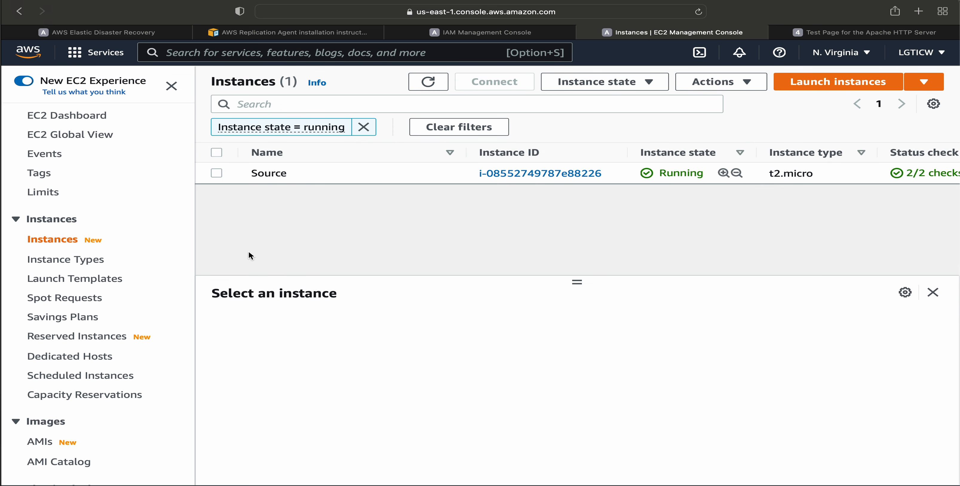
left_click(216, 173)
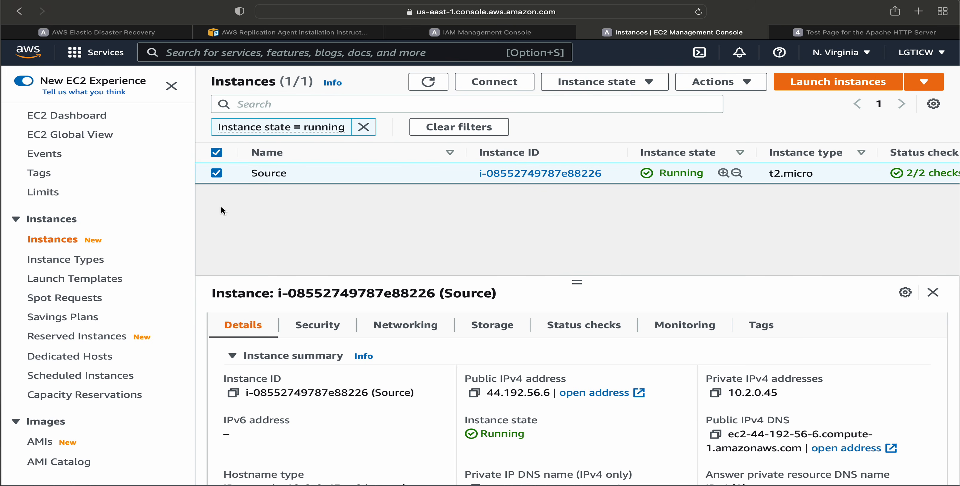
left_click(749, 85)
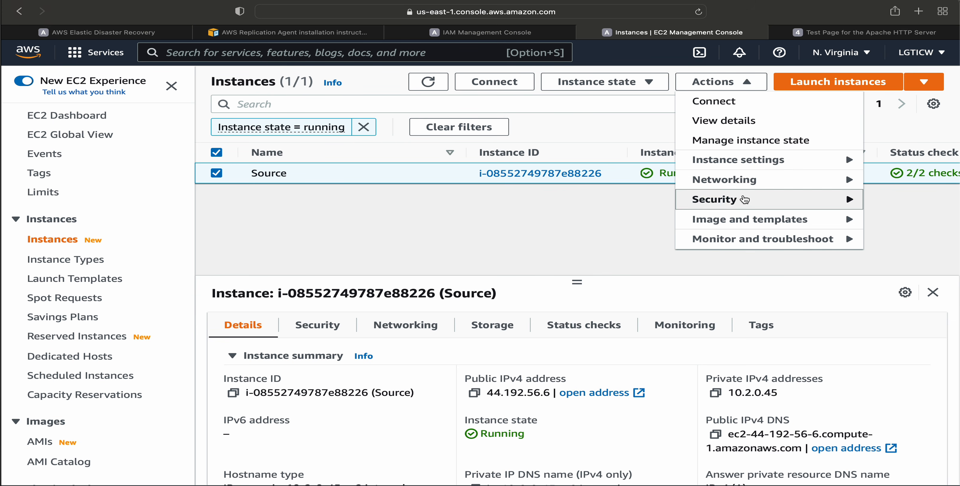
mouse_move(732, 203)
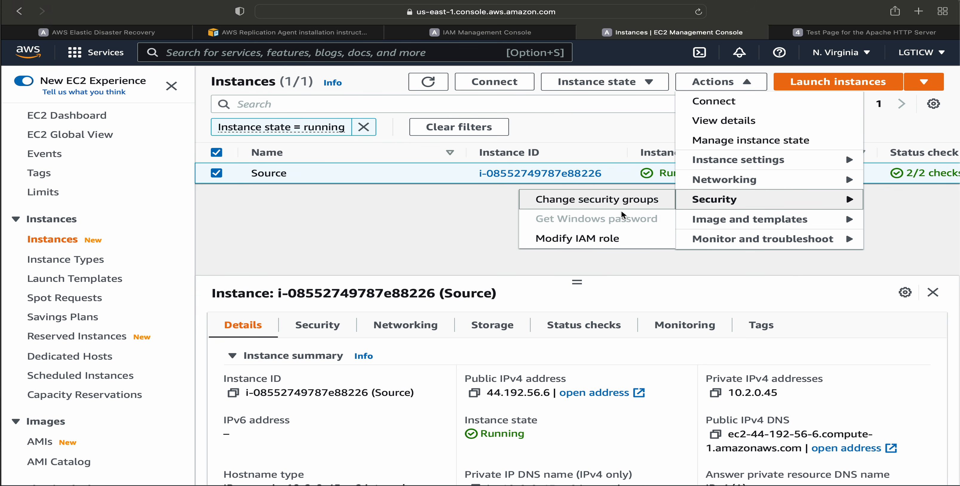
left_click(594, 240)
Try to choose the awselasticDR role for the Source instance by filtering the IAM roles by "awsela".
left_click(277, 262)
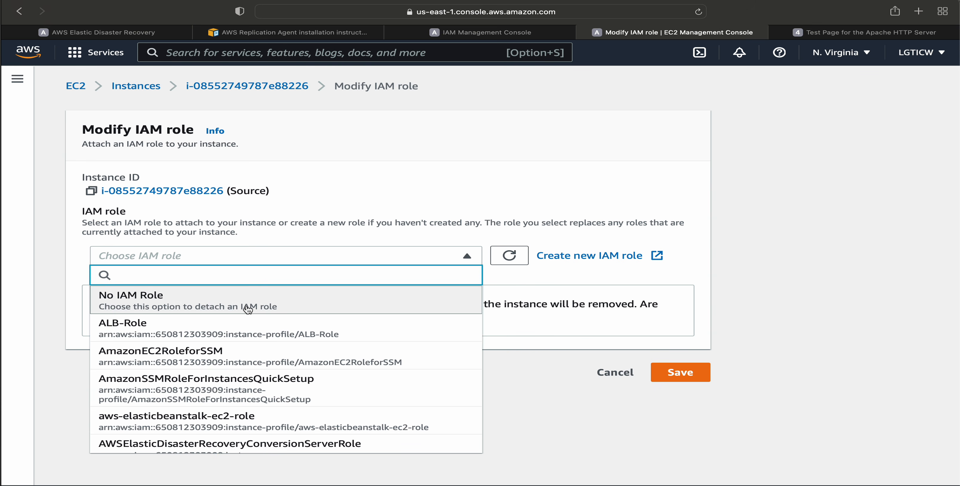
type("A")
key("BackSpace")
type("aws")
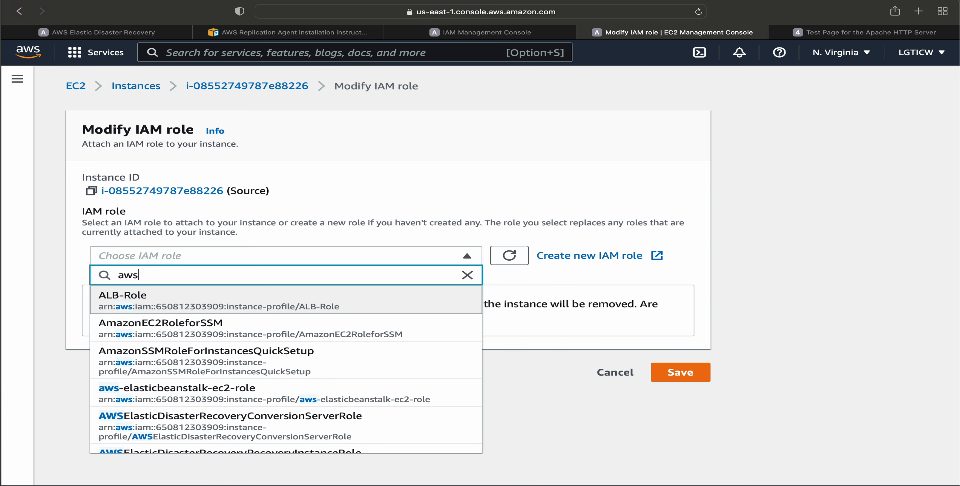
type("ela")
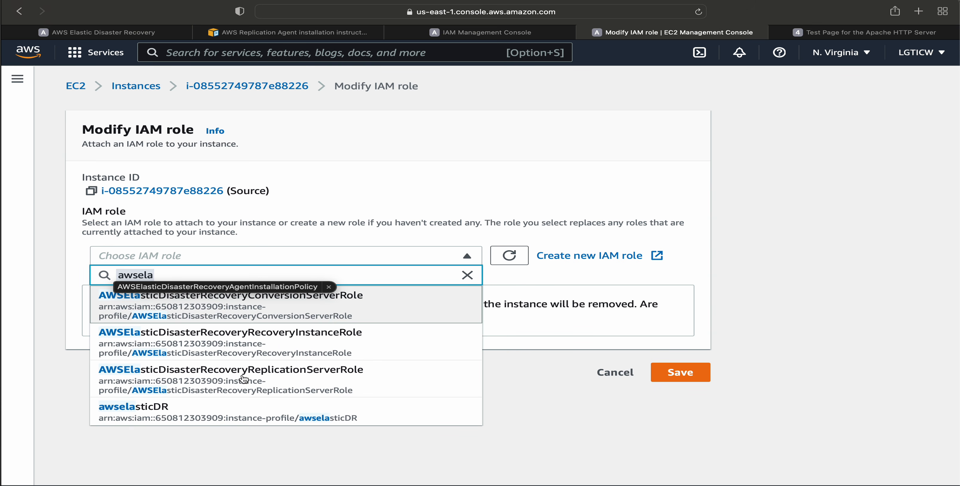
left_click(203, 410)
Filter the IAM roles by "awsela", choose awselasticDR for the Source instance and save the change.
left_click(175, 258)
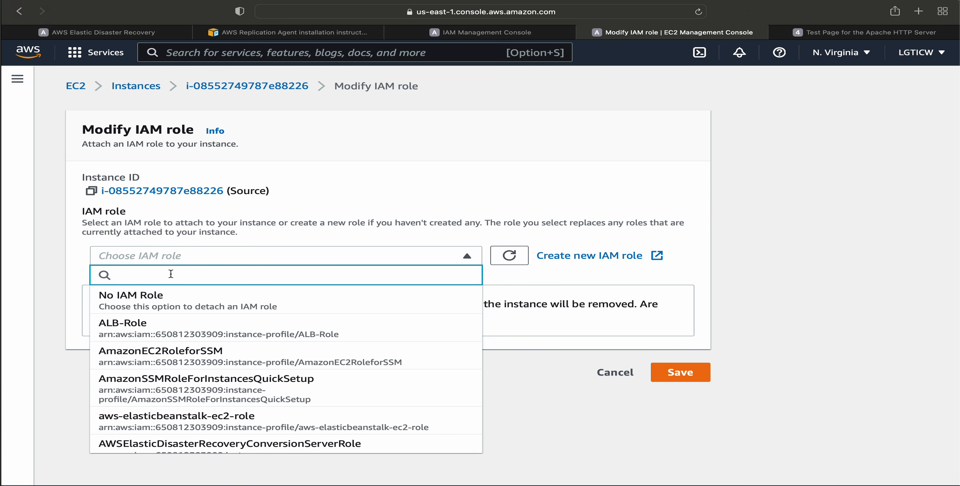
type("aws")
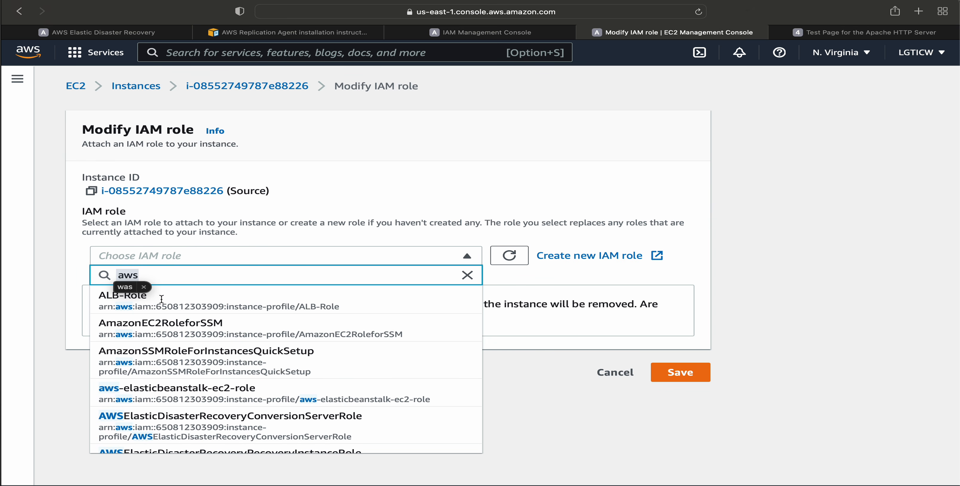
type("elast")
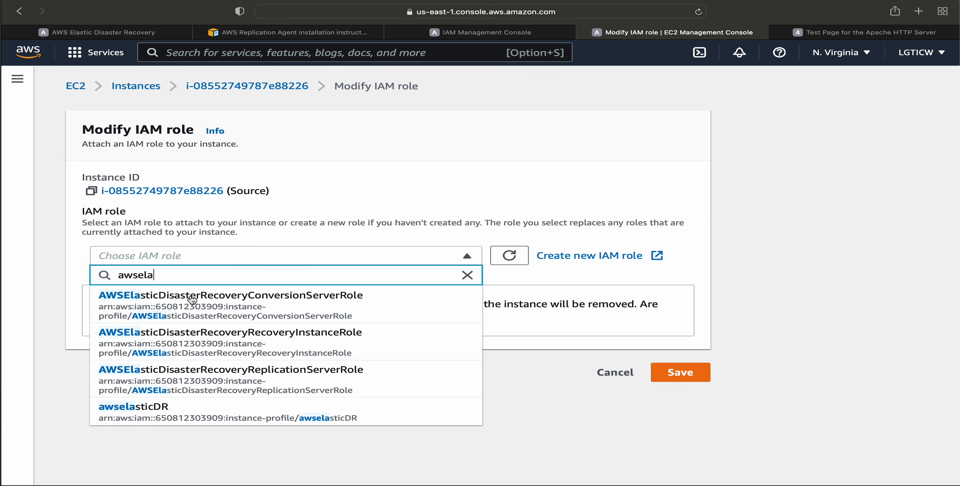
left_click(203, 409)
left_click(686, 308)
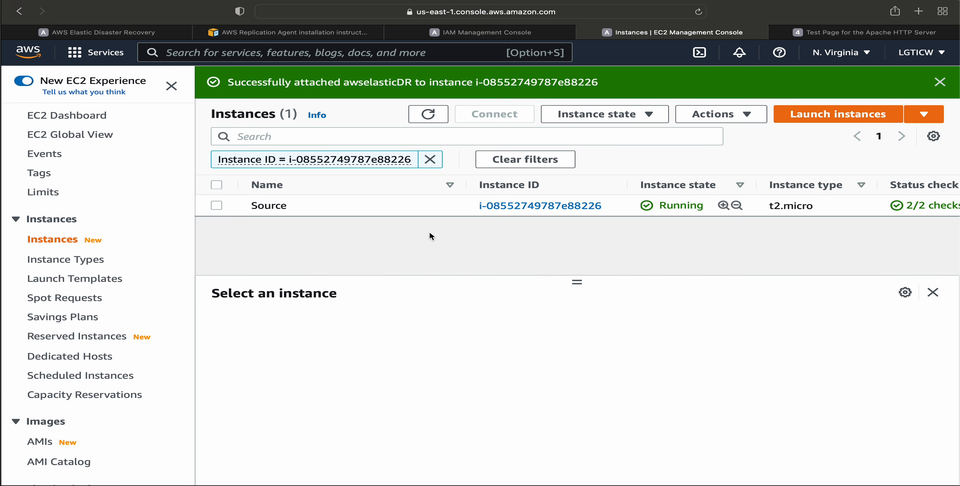
Check the Elastic Disaster Recovery console's region and copy the us-east-1 wget command for the Linux agent installer from the documentation.
left_click(247, 37)
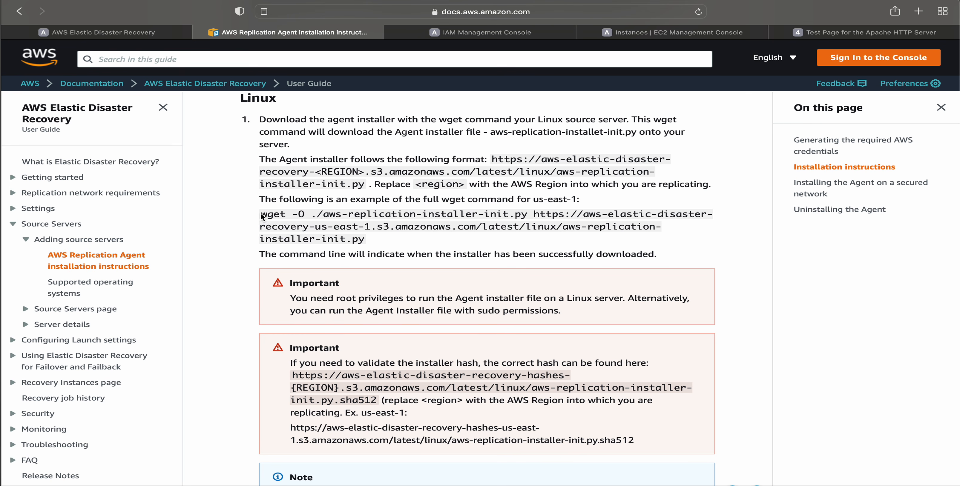
left_click(120, 35)
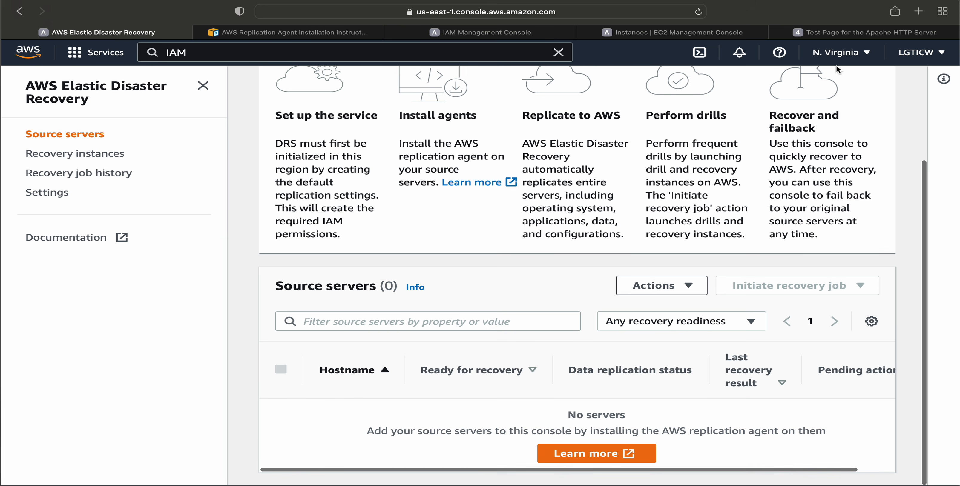
left_click(311, 37)
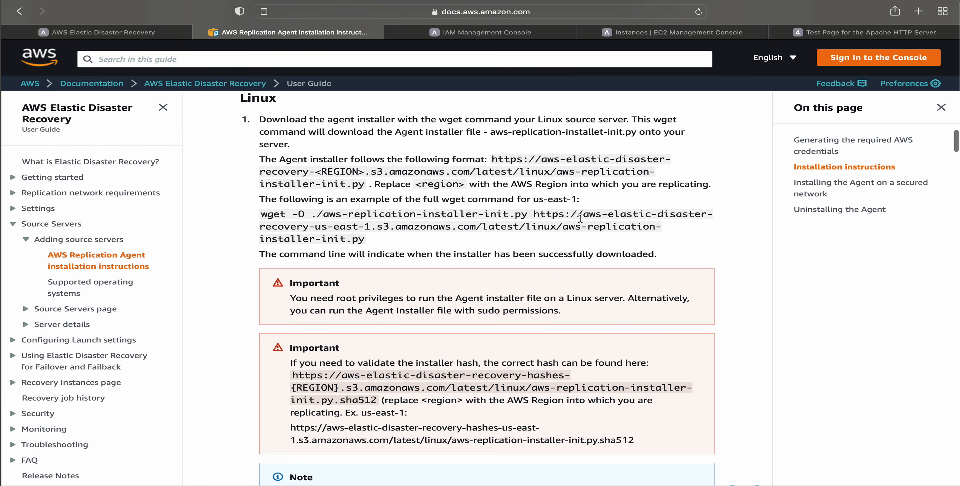
left_click_drag(315, 227, 257, 216)
left_click(370, 227)
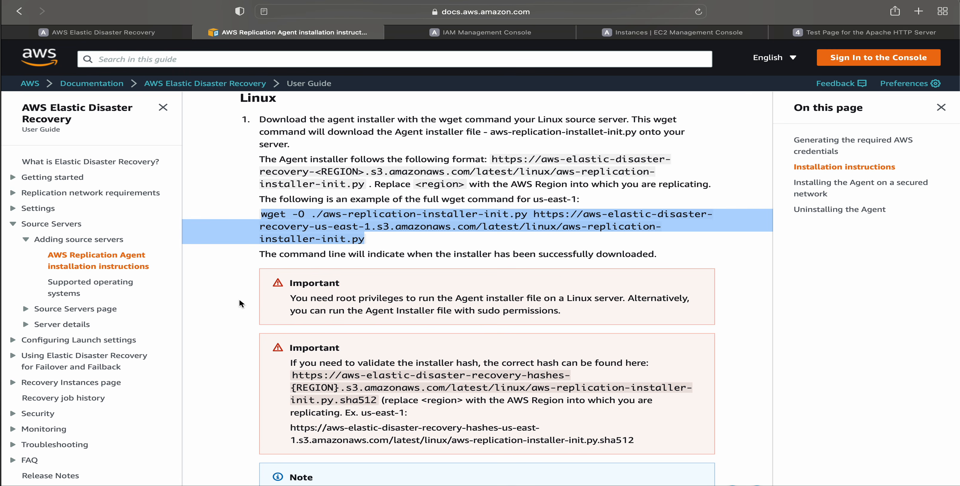
Switch to Terminal, reconnect to the Source instance over SSH with cloud4devops.pem and become root with sudo su.
key("super+Tab")
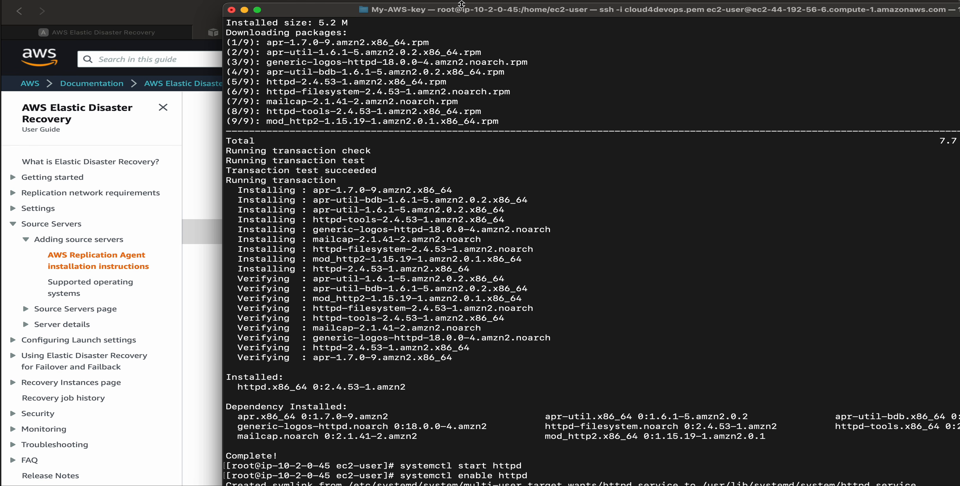
left_click_drag(460, 12, 373, 97)
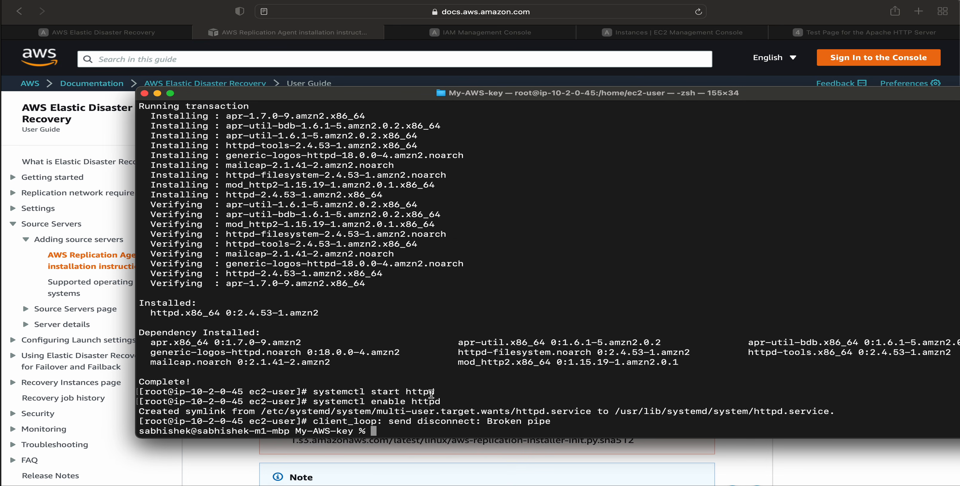
key("Up")
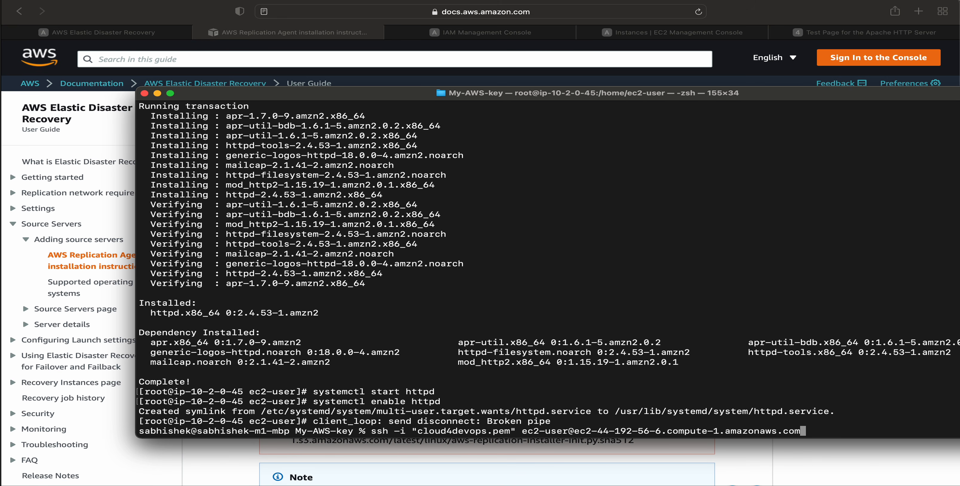
key("Return")
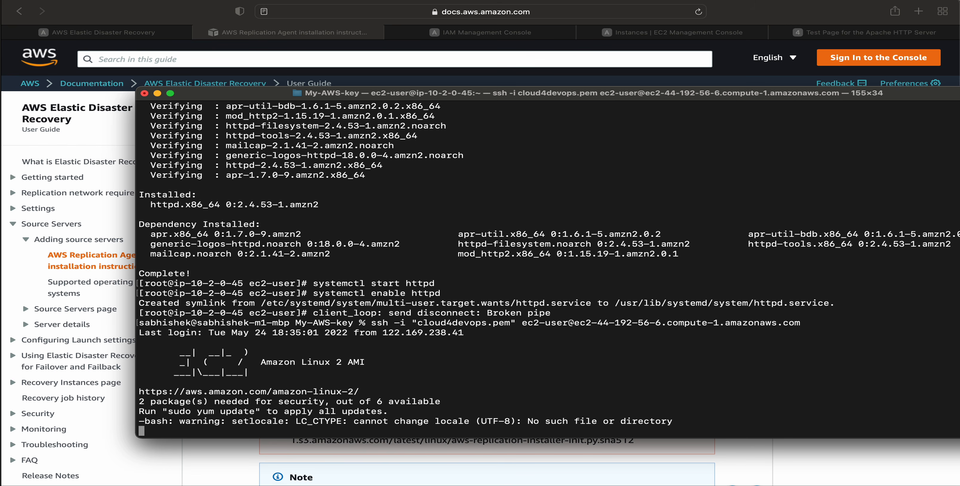
type("sudo su")
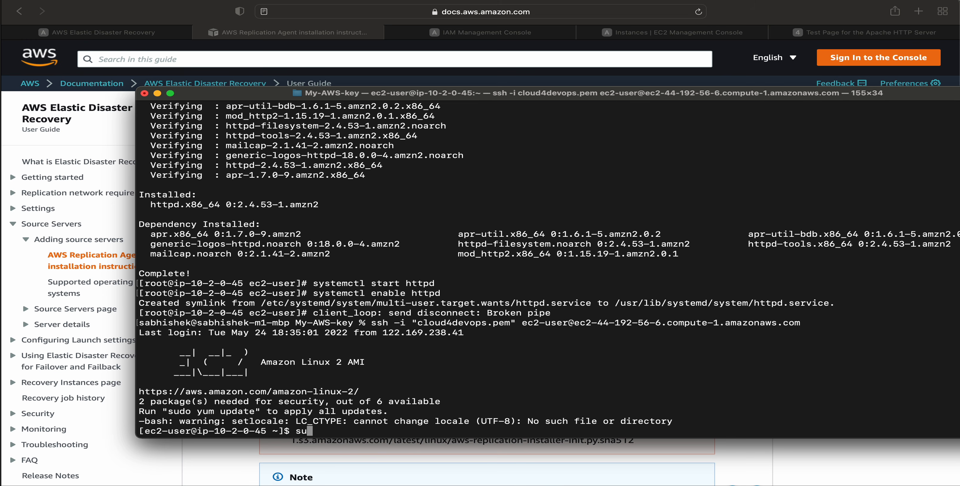
key("Return")
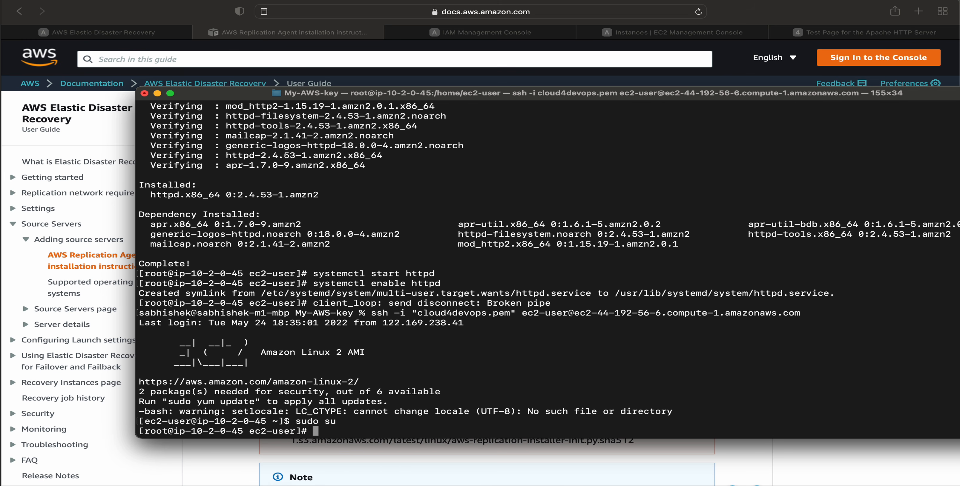
Run the copied wget command to download aws-replication-installer-init.py, and check the file with ls.
type("wget -O ./aws-replication-installer-init.py https://aws-elastic-disaster-recovery-us-east-1.s3.amazonaws.com/latest/linux/aws-replication-installer-init.py")
key("Return")
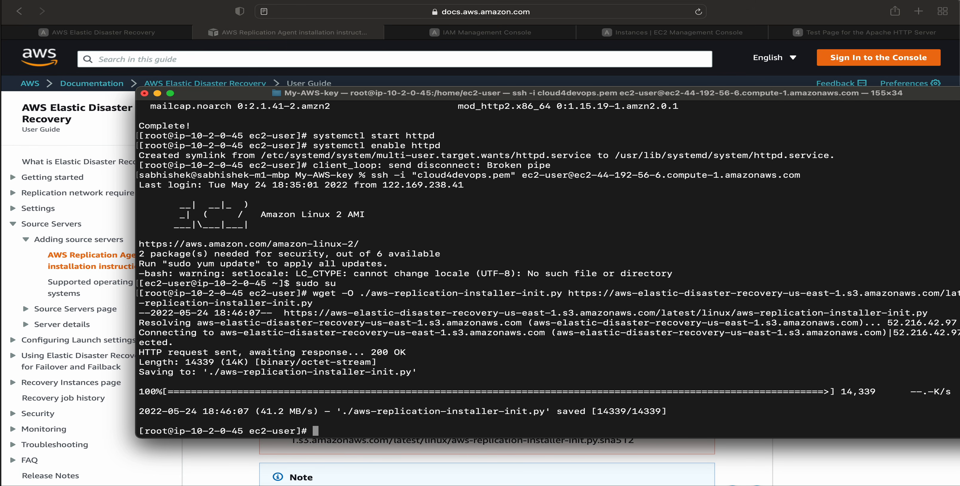
type("ls")
key("Return")
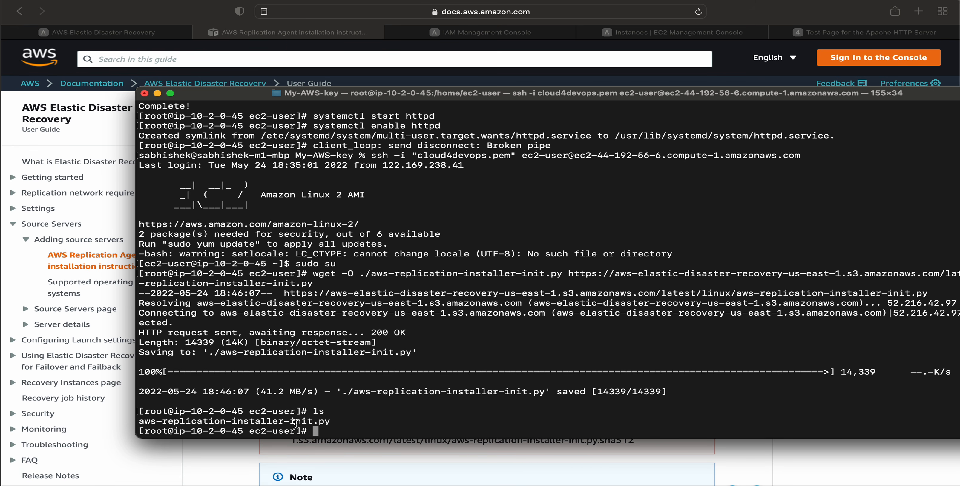
left_click_drag(357, 422, 162, 422)
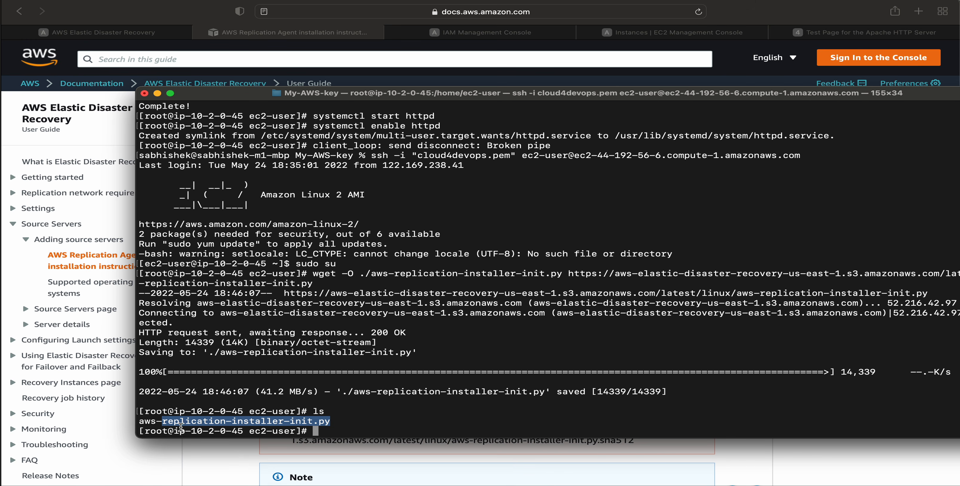
Copy the command python3 aws-replication-installer-init.py from step 2 of the Linux instructions in the browser and run it in Terminal.
left_click(221, 459)
scroll(420, 371, "down", 3)
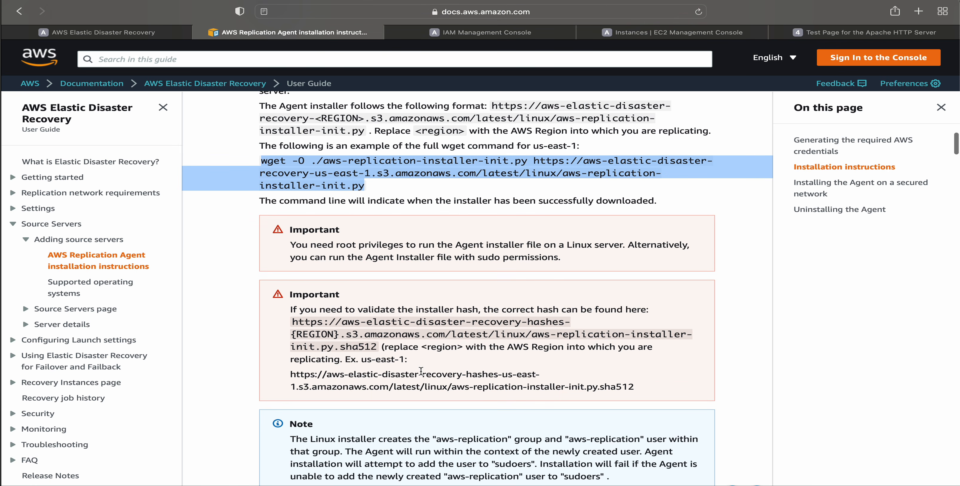
scroll(420, 371, "down", 15)
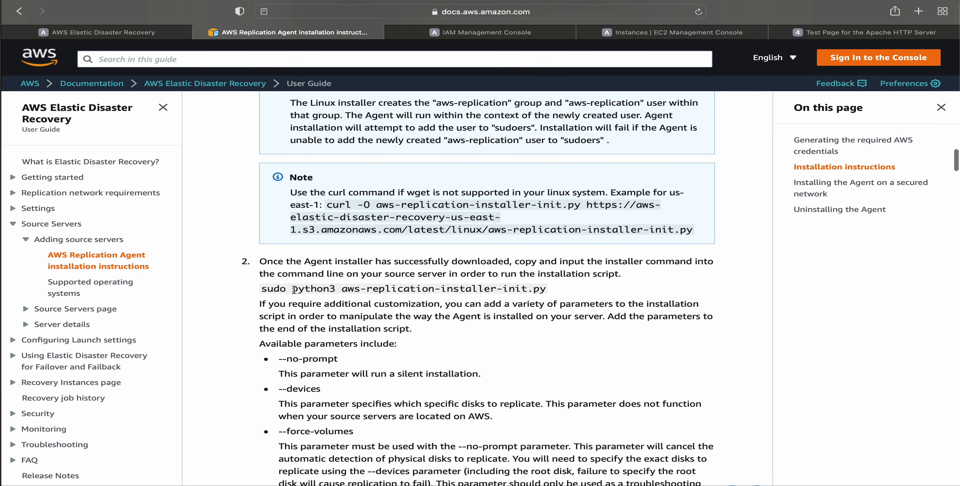
left_click_drag(293, 289, 543, 289)
key("super+c")
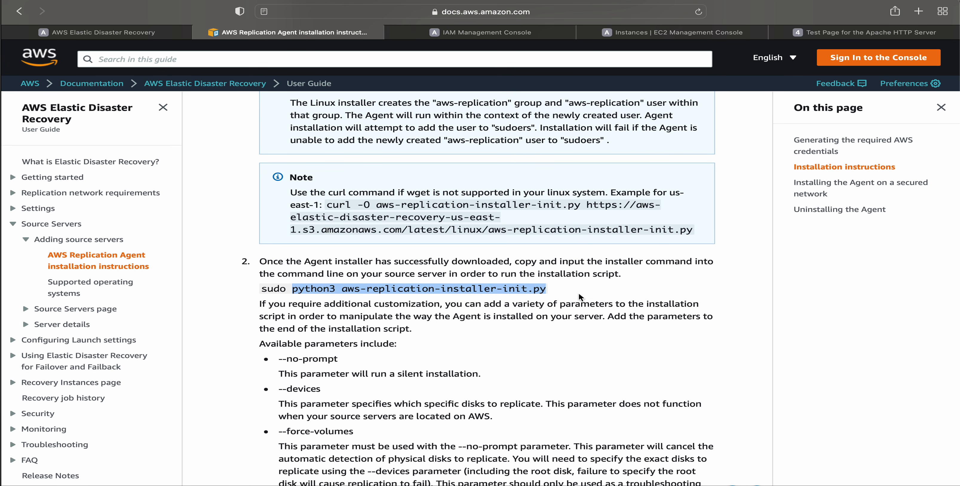
left_click(280, 485)
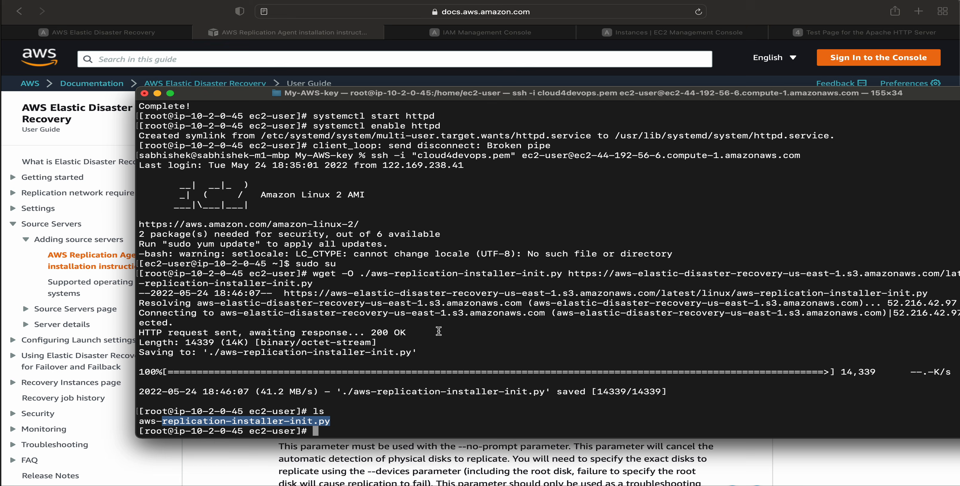
left_click(376, 426)
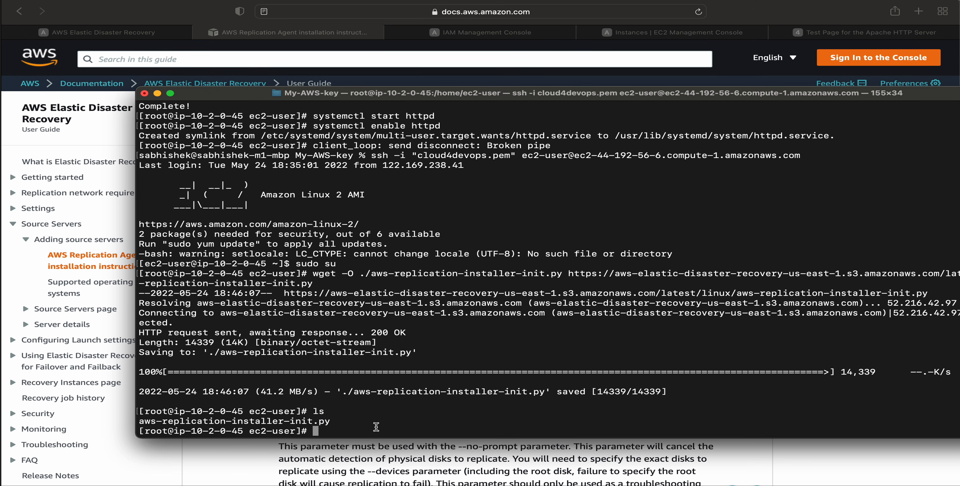
key("super+v")
key("Return")
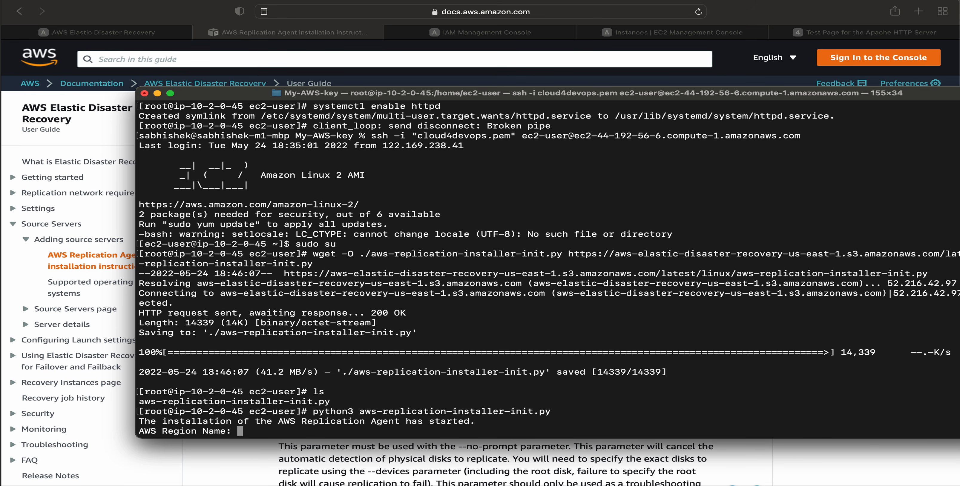
Enter us-east-1 as the AWS region name for the replication agent installer.
type("us-east-1")
key("Return")
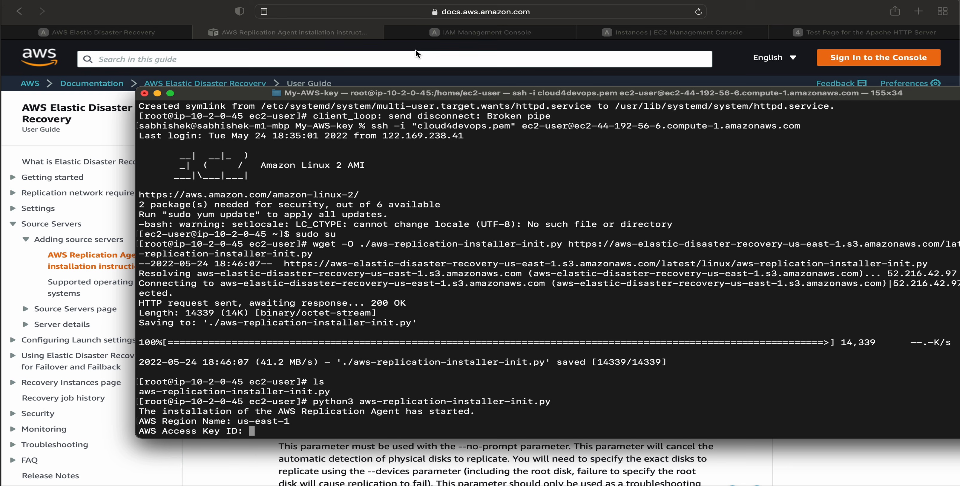
Switch to the IAM console in the browser, open the Users list and open the last listed user's details.
left_click(486, 35)
left_click(486, 33)
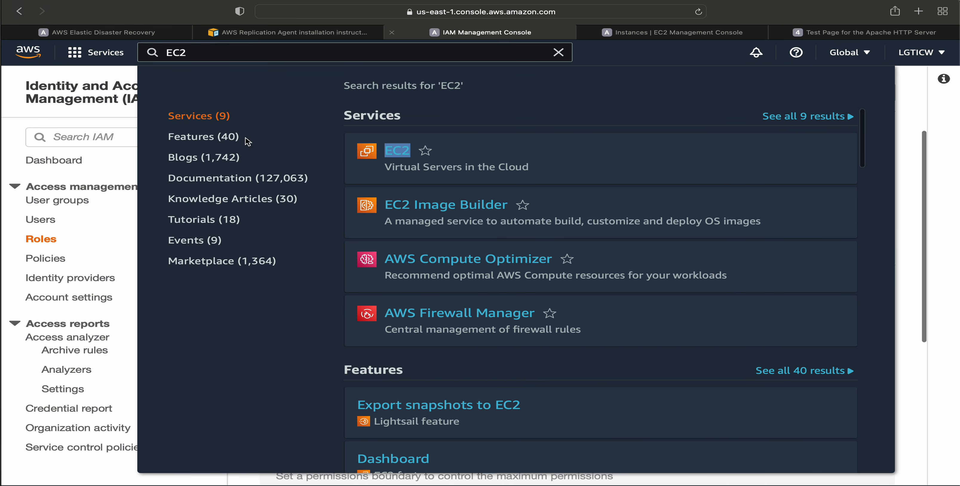
left_click(40, 219)
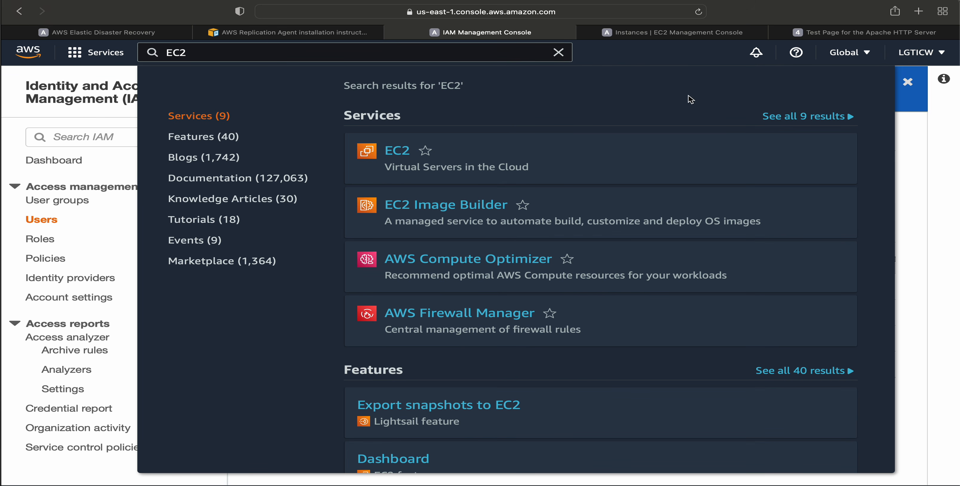
left_click(559, 52)
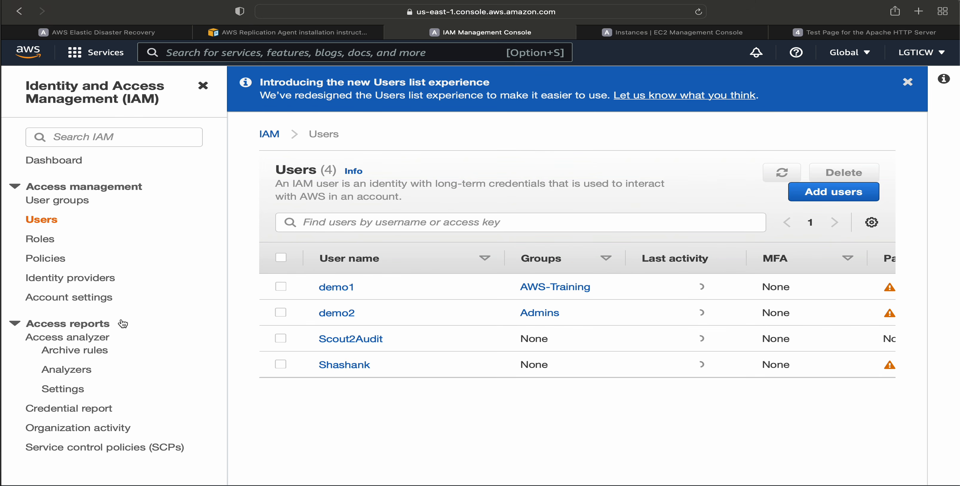
left_click(344, 363)
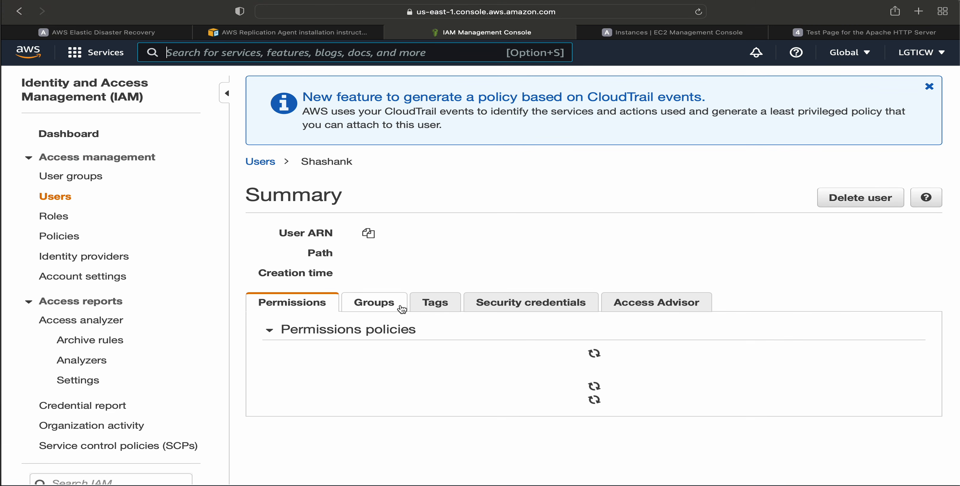
Open the user's security credentials and deactivate the existing access key as part of deleting it.
scroll(329, 400, "down", 1)
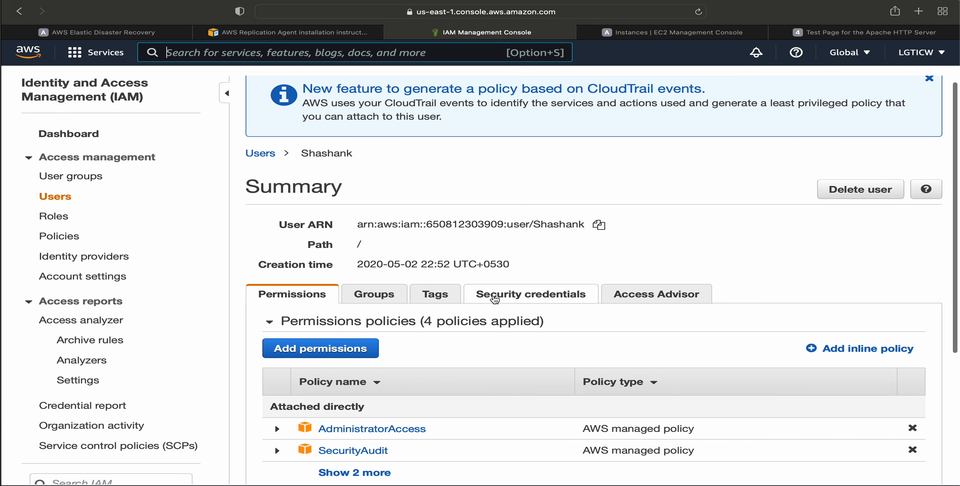
left_click(495, 295)
scroll(266, 370, "down", 10)
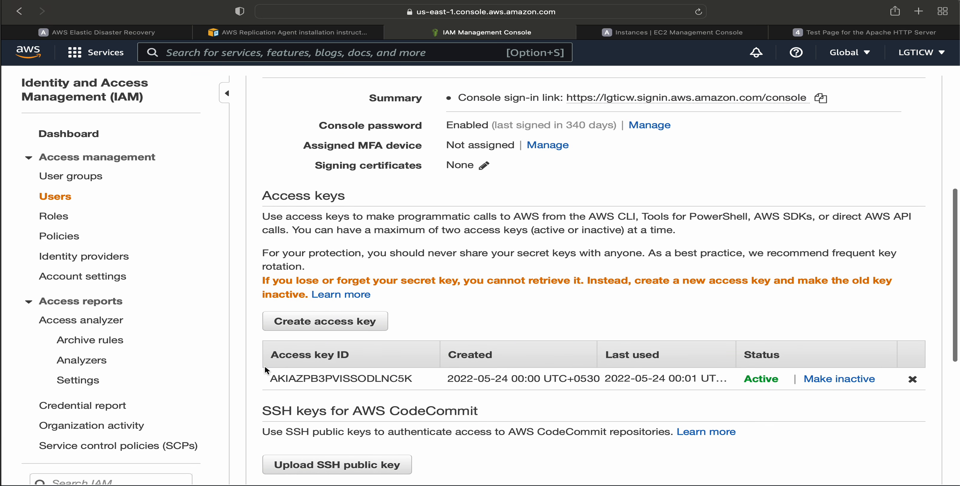
left_click(911, 379)
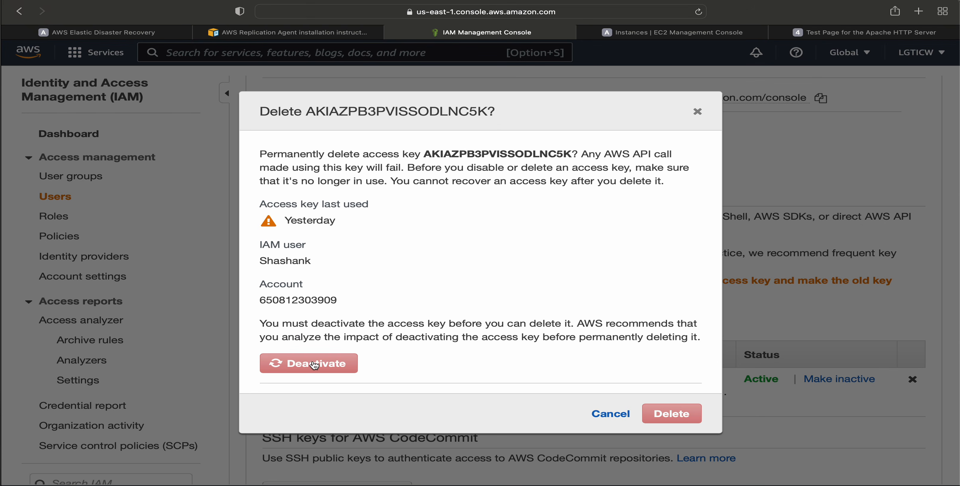
left_click(314, 364)
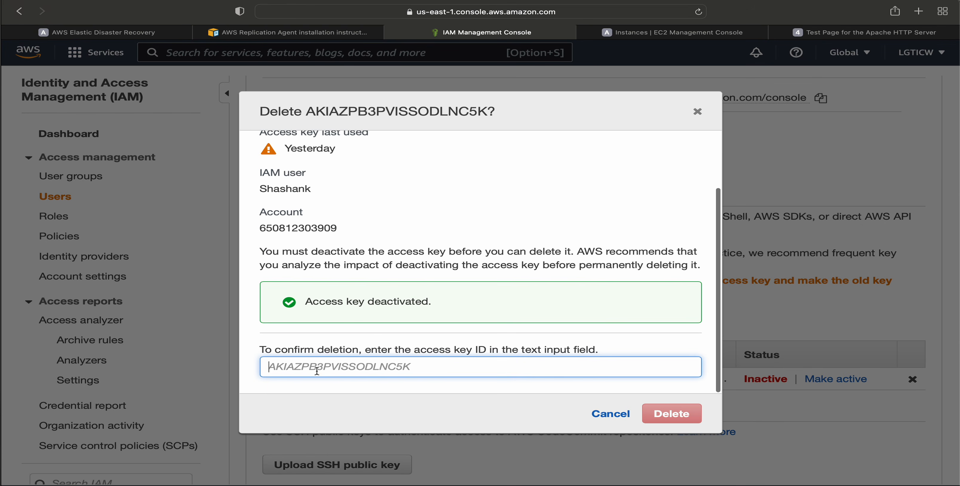
Copy the old key's access key ID into the deletion confirmation field and delete the key.
scroll(461, 223, "up", 4)
double_click(462, 154)
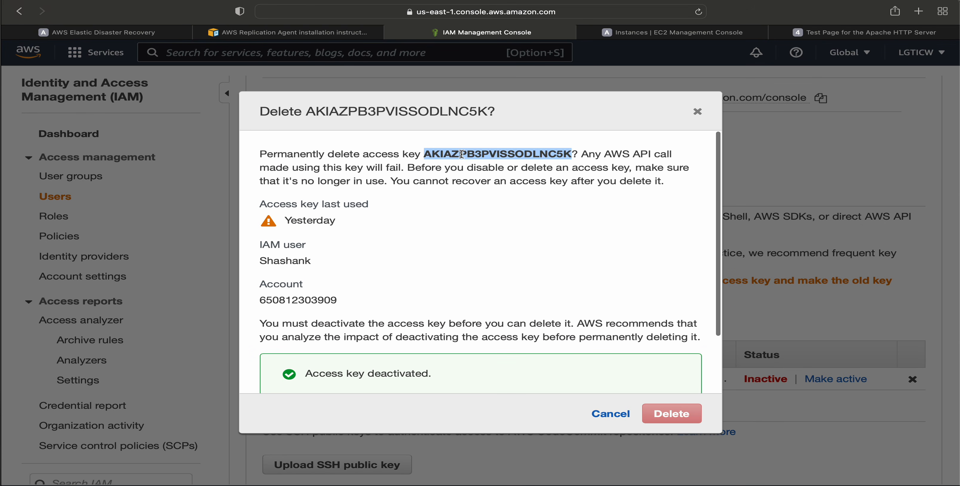
key("super+c")
scroll(392, 390, "down", 3)
key("super+v")
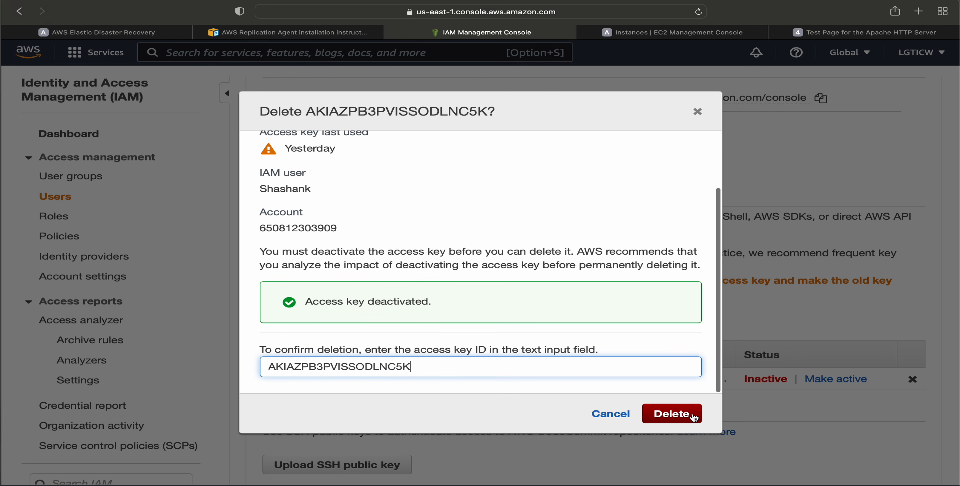
left_click(693, 416)
Create a new access key for the user and enter its access key ID in the replication agent installer in Terminal.
left_click(324, 375)
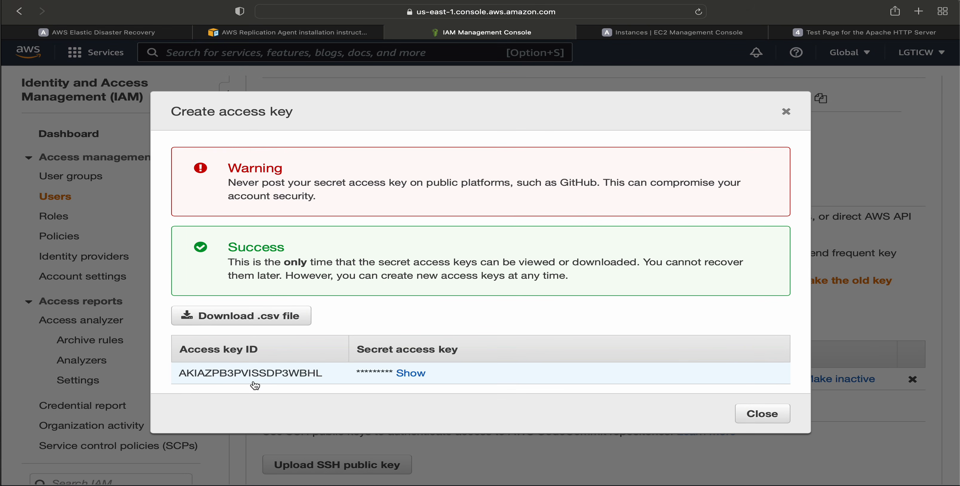
double_click(256, 374)
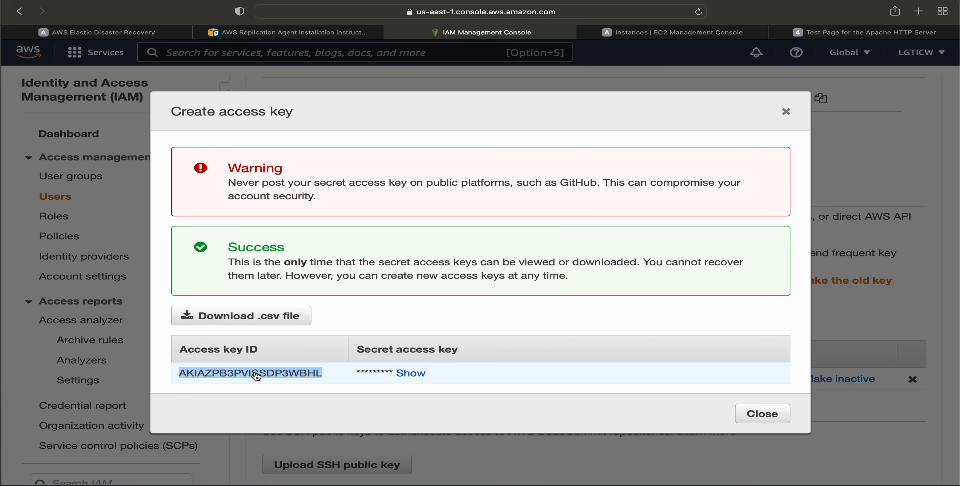
key("super+Tab")
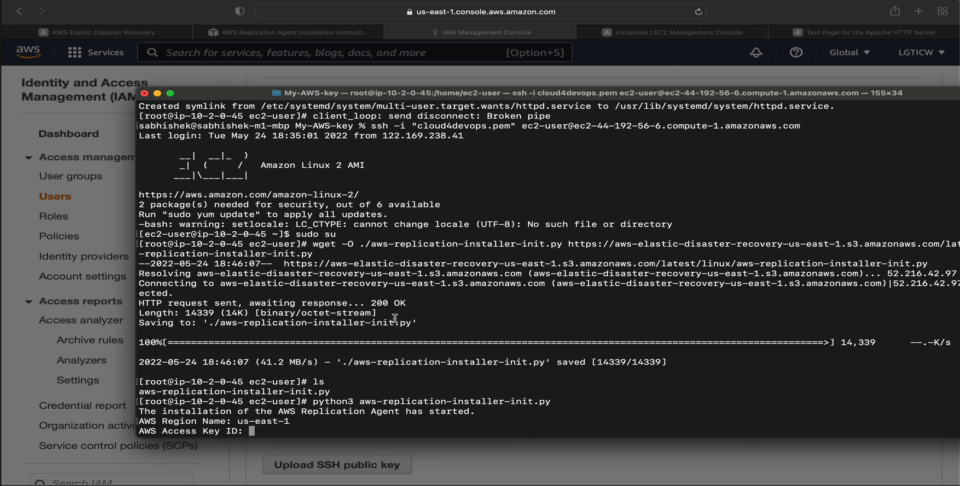
key("super+v")
key("Return")
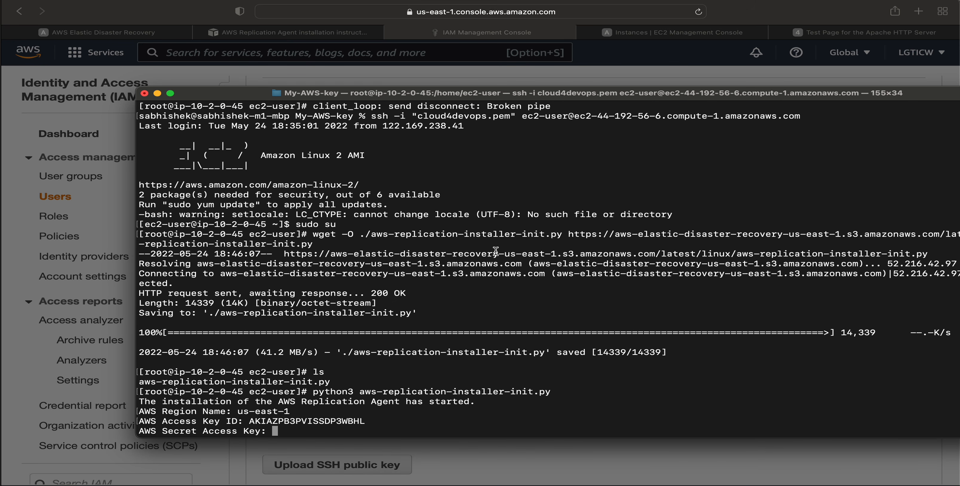
Reveal and copy the new secret access key in the browser, and enter it in the installer in Terminal.
left_click(520, 458)
left_click(409, 373)
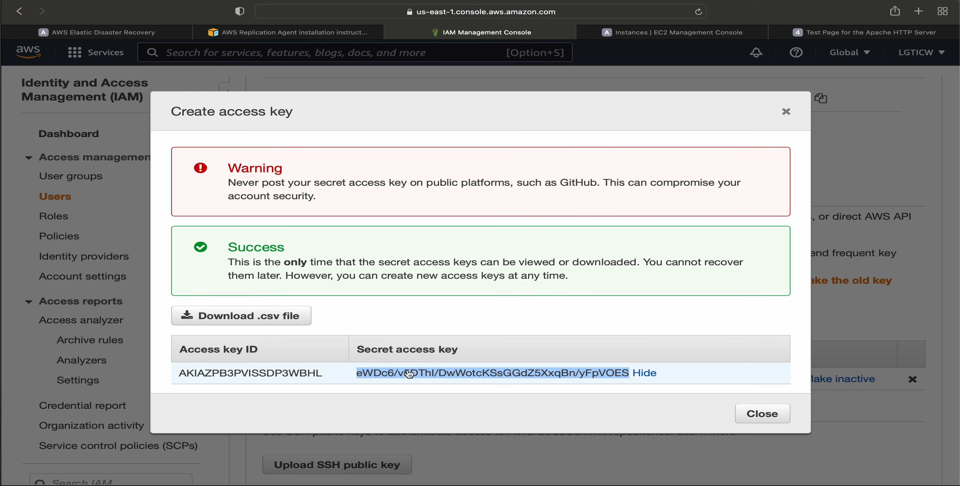
key("super+Tab")
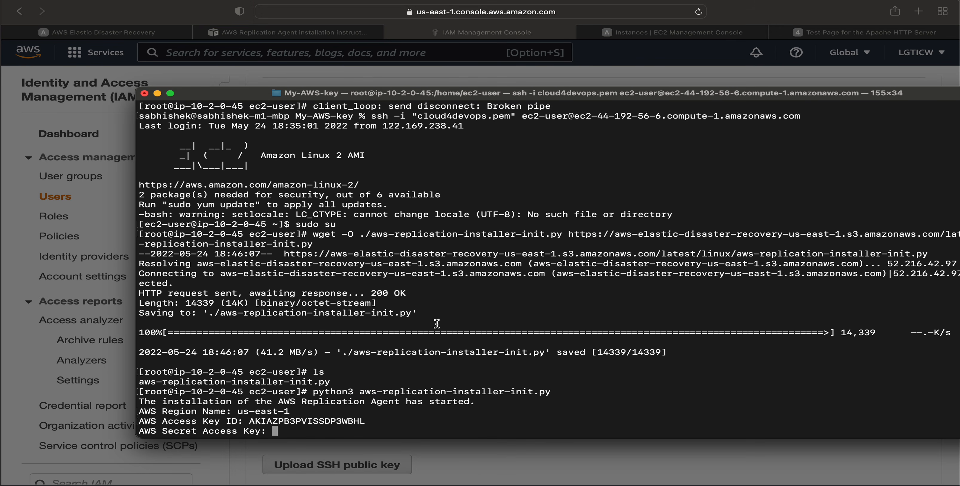
key("super+v")
key("Return")
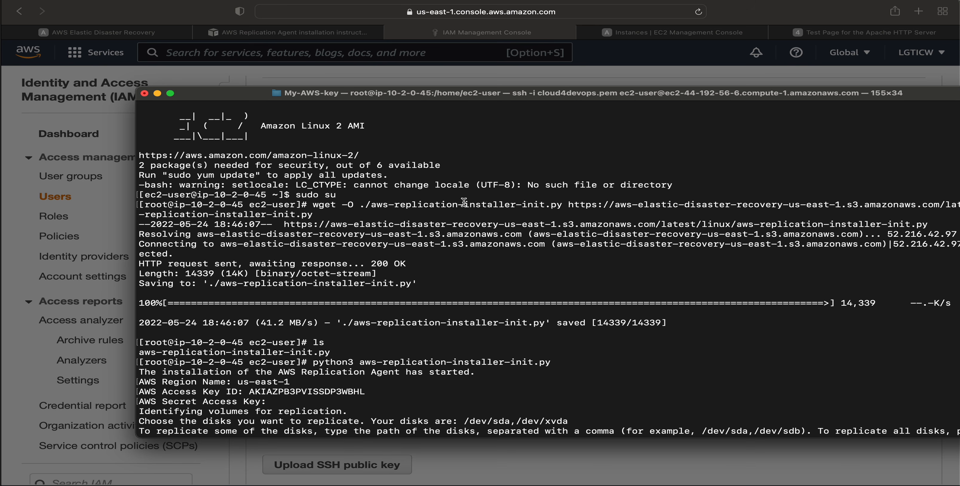
Accept the installer's default of replicating all disks on the source server.
left_click_drag(458, 93, 337, 84)
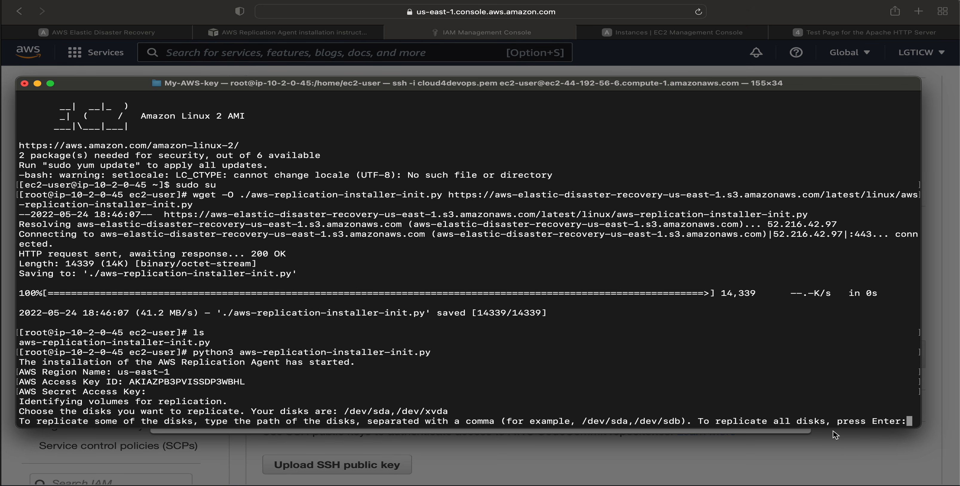
key("Return")
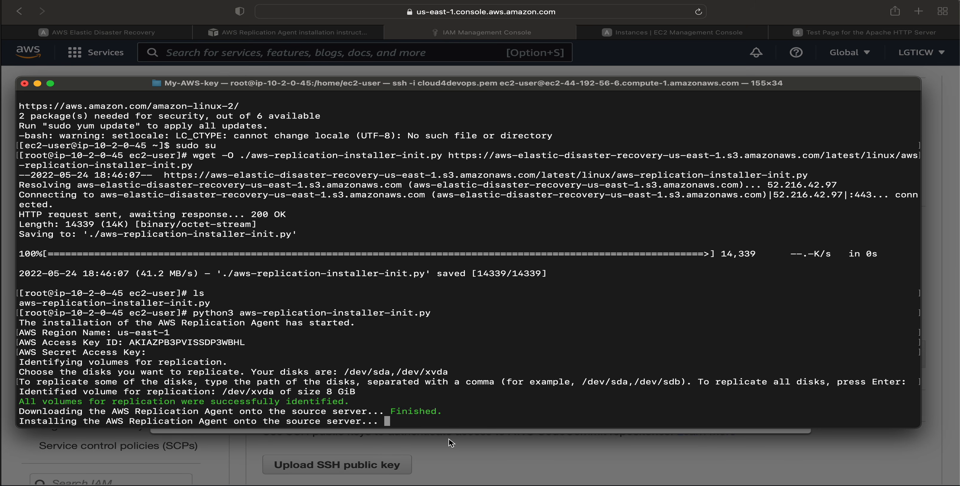
Check the Source servers list in the Elastic Disaster Recovery console and the agent installer's progress in Terminal.
left_click(488, 457)
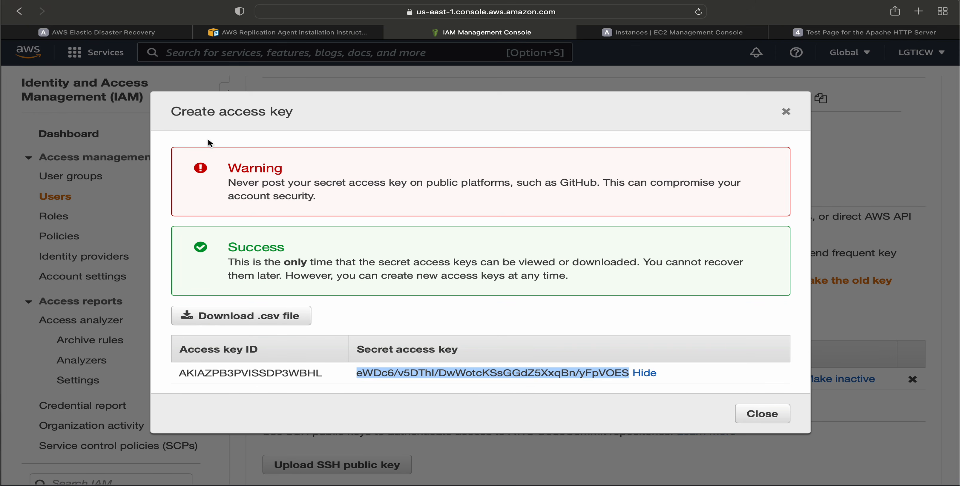
left_click(101, 33)
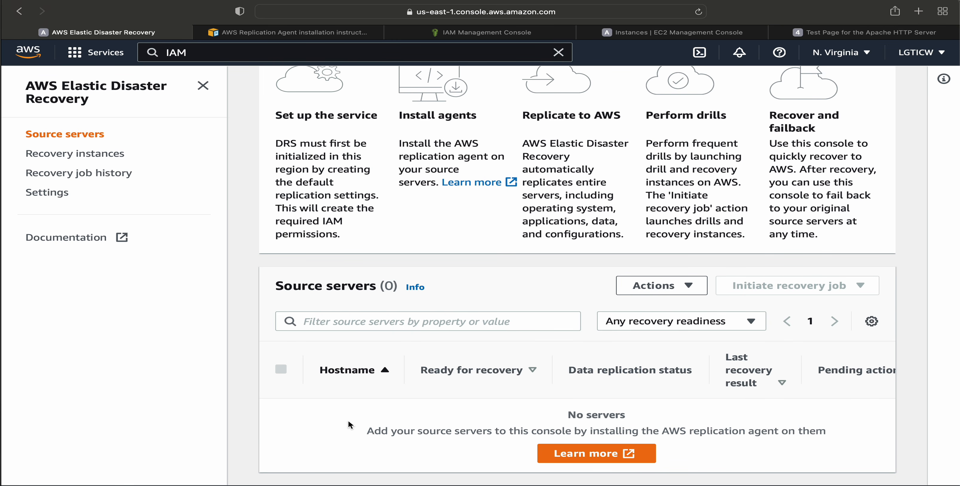
left_click_drag(298, 411, 409, 443)
left_click(409, 443)
left_click(294, 485)
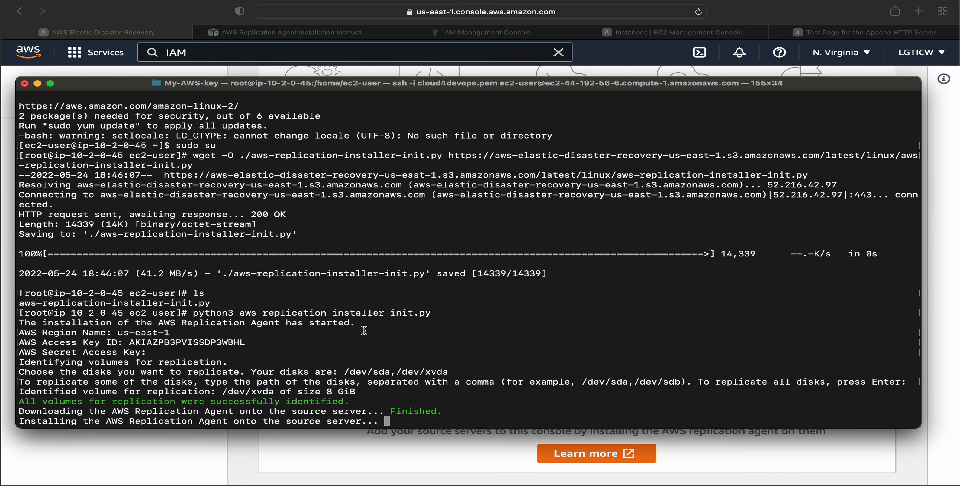
left_click(365, 456)
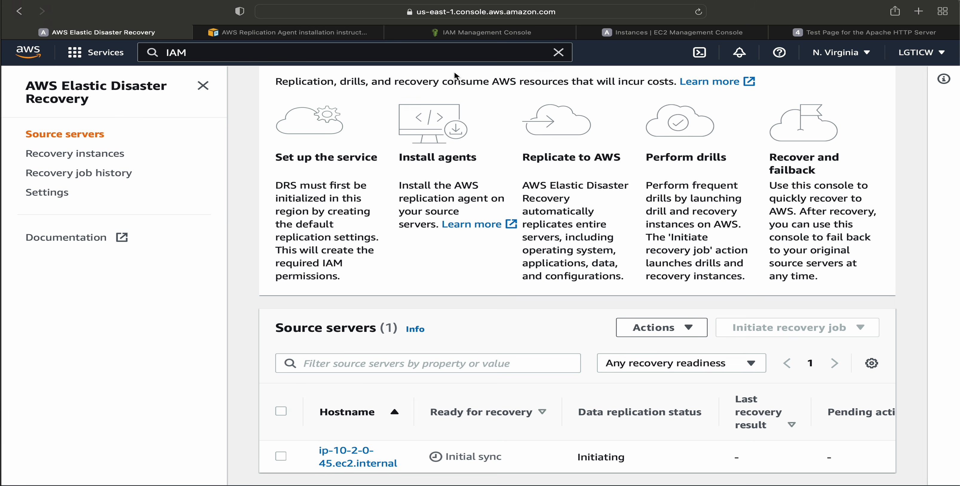
Look up the Source instance's private IPv4 address in the EC2 console and compare it with the hostname under Source servers.
left_click(629, 33)
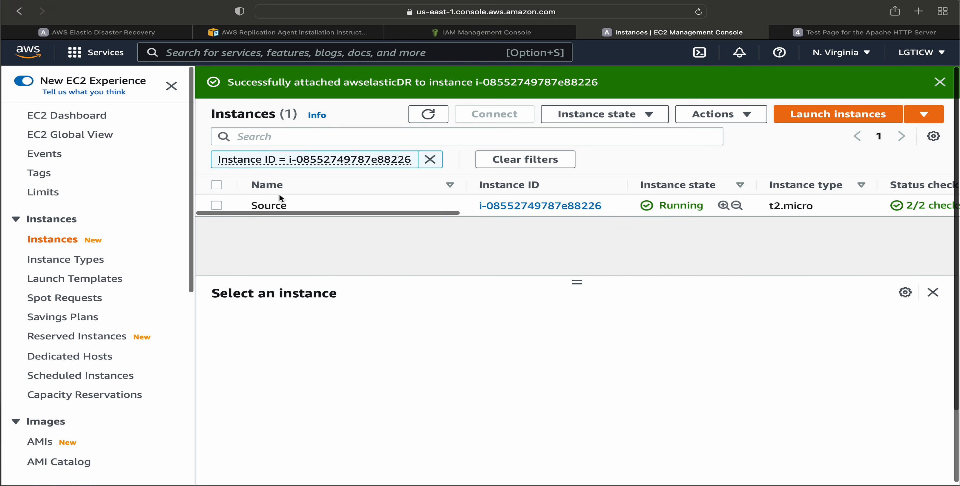
left_click(217, 205)
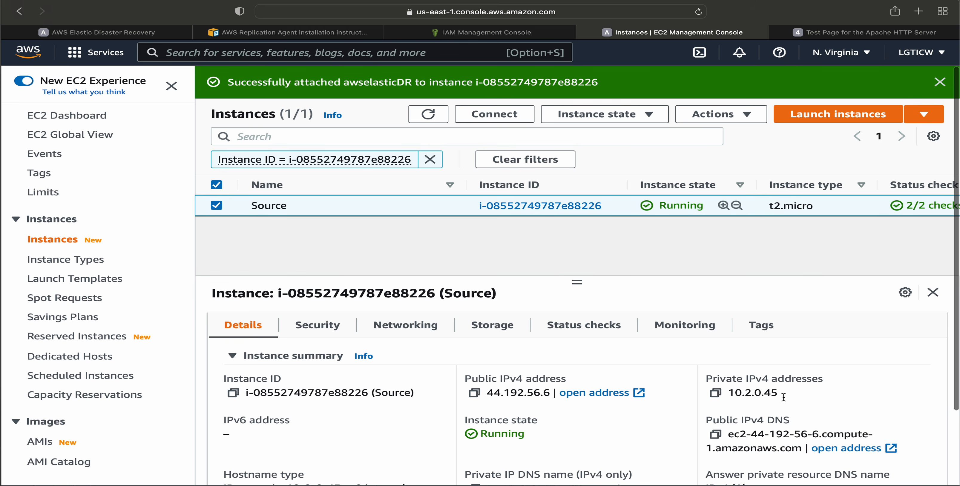
left_click(112, 33)
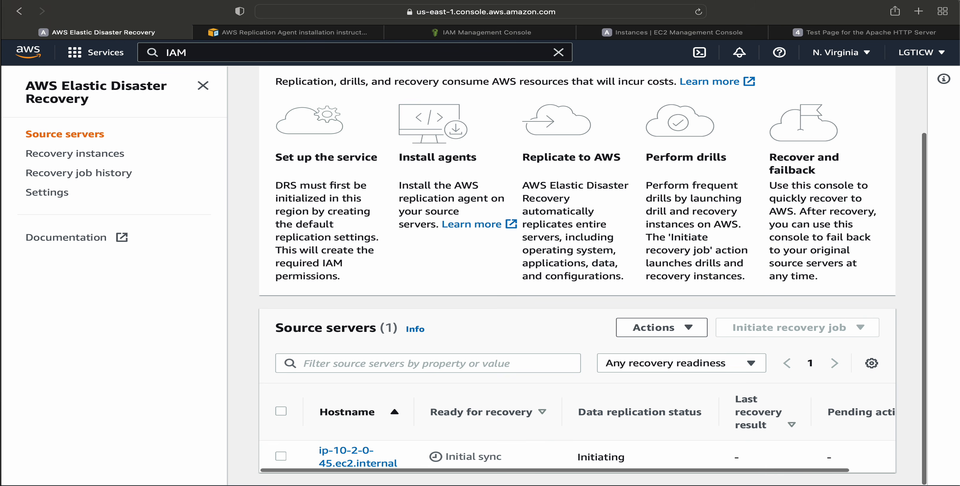
Review the installer output in Terminal for the console sync result and the source server ID.
key("super+Tab")
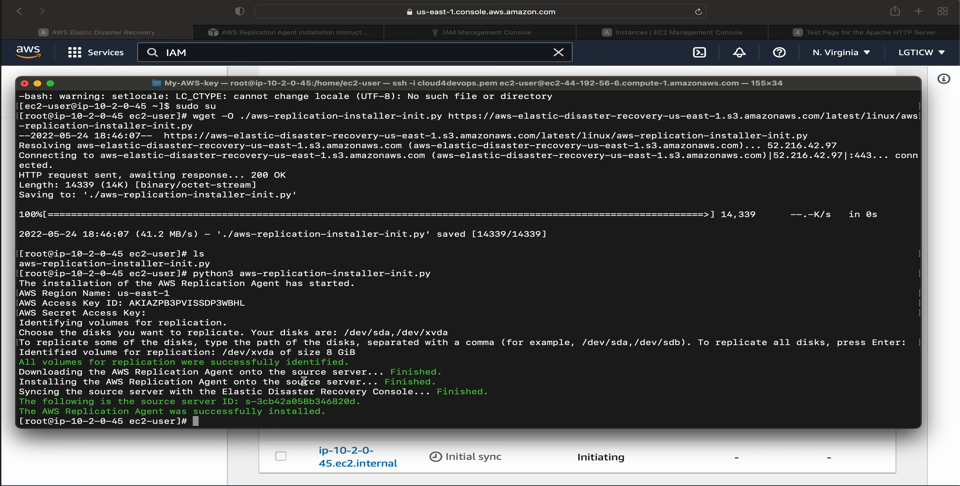
left_click_drag(224, 391, 488, 391)
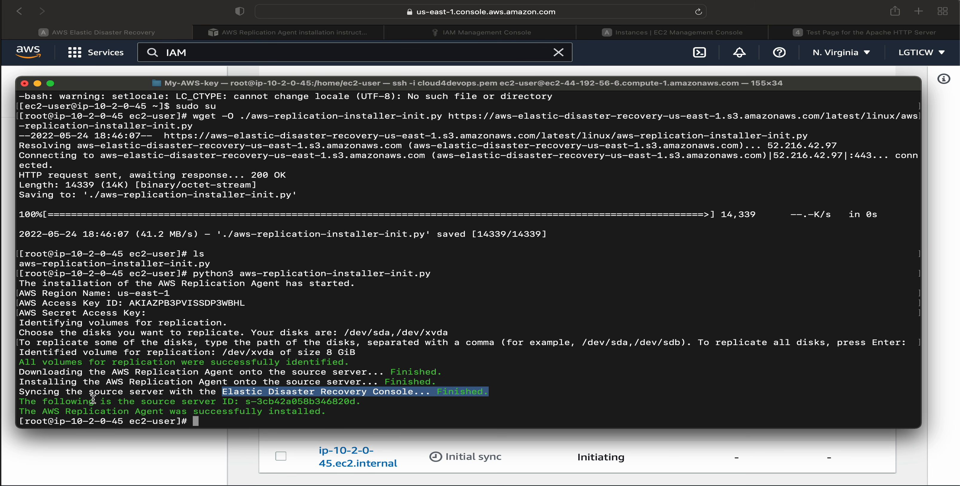
left_click_drag(83, 401, 364, 401)
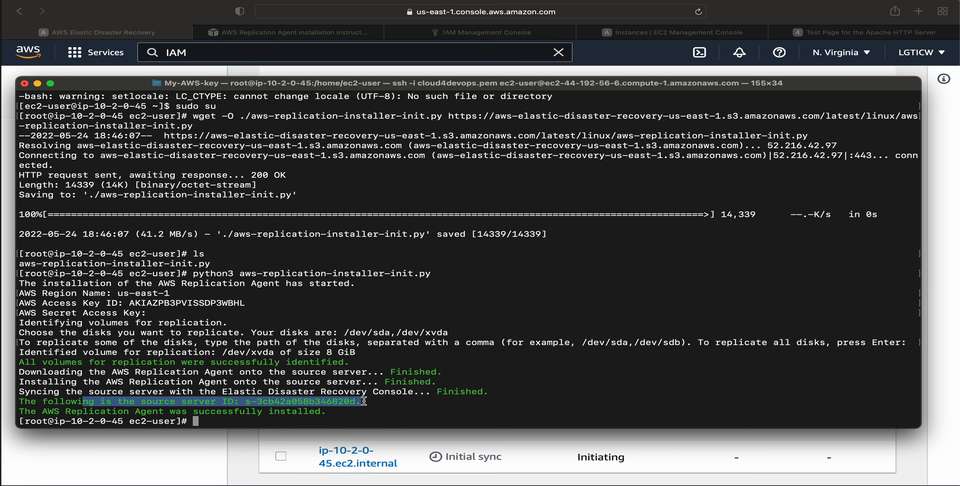
left_click(141, 471)
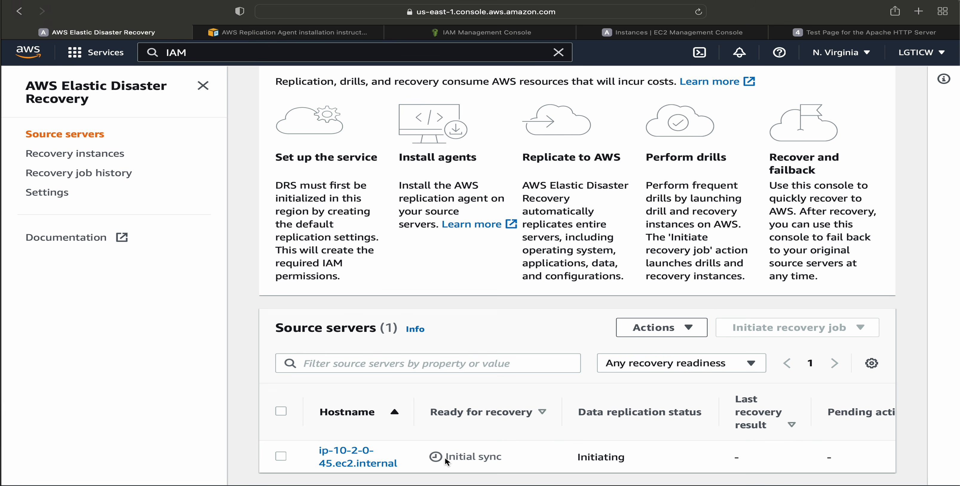
Examine the source server's recovery readiness and data replication status in the Elastic Disaster Recovery console.
left_click_drag(446, 458, 516, 458)
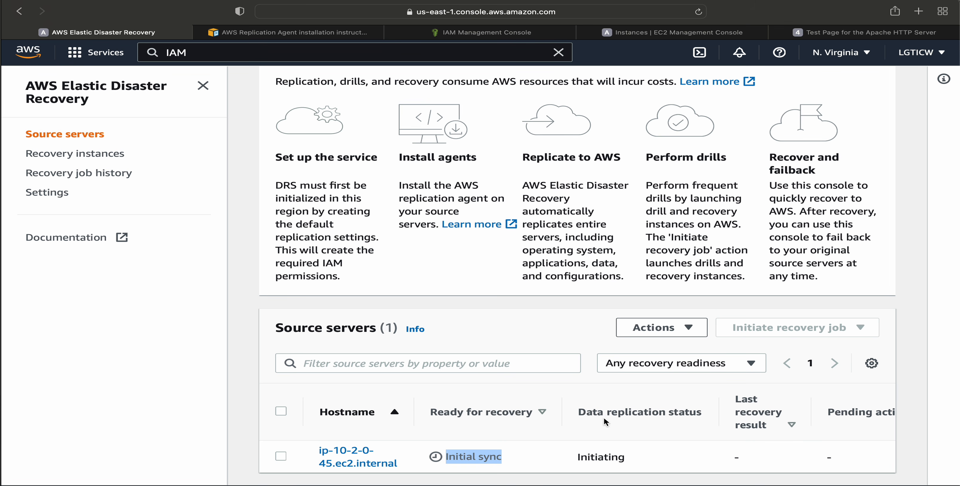
left_click_drag(604, 412, 690, 412)
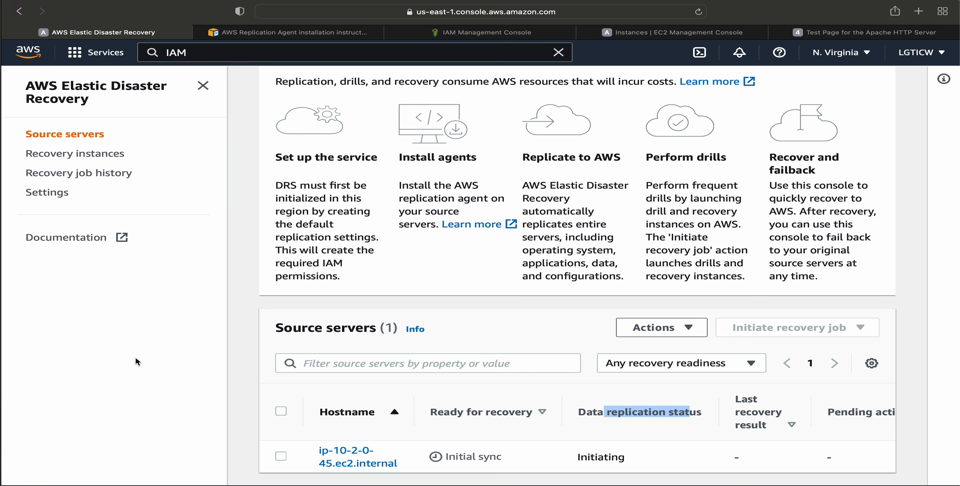
left_click(120, 394)
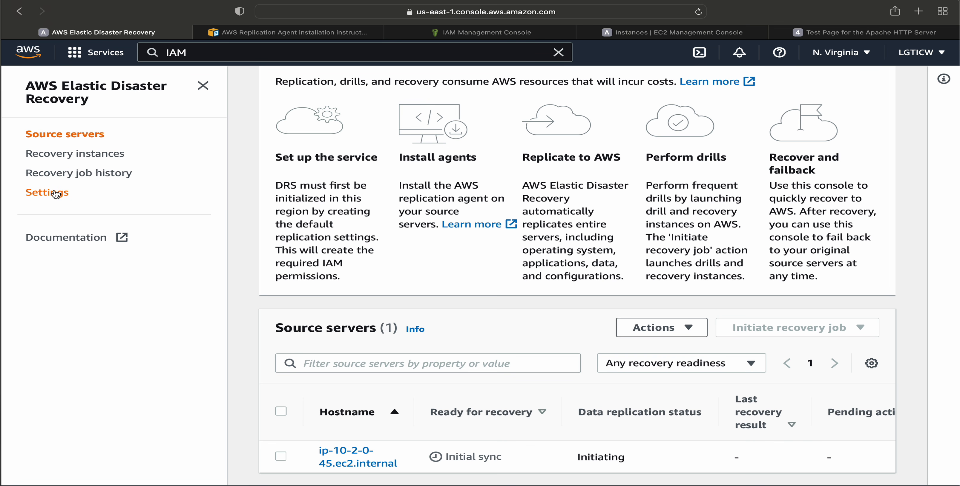
Refresh the Instances list in the EC2 console and clear its instance ID filter.
left_click(671, 33)
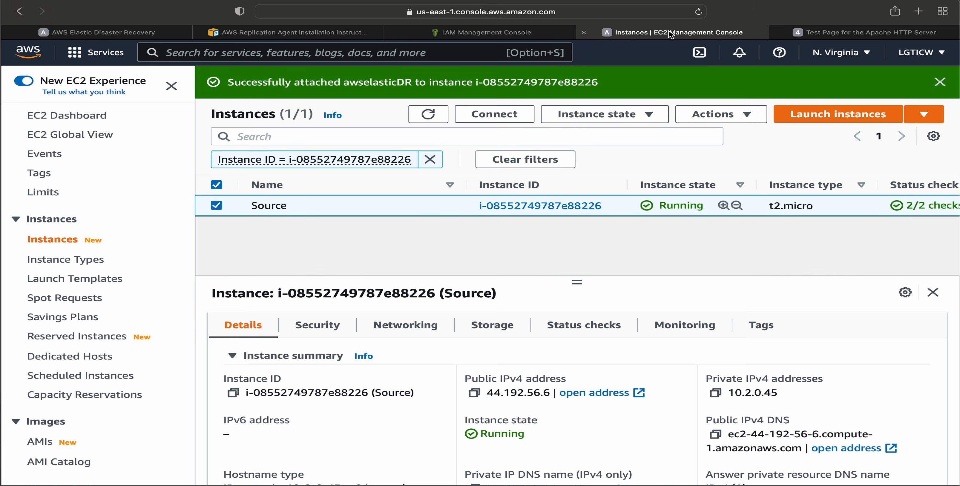
left_click(428, 114)
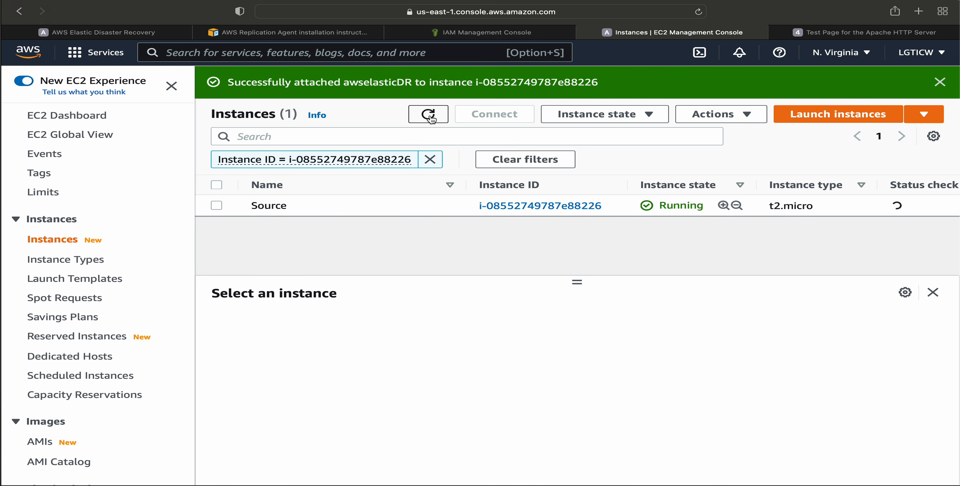
left_click(429, 159)
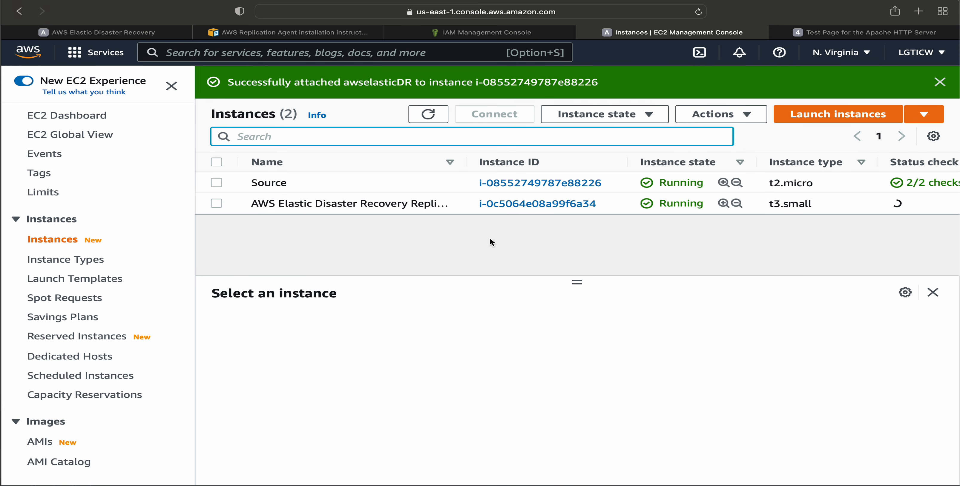
Select the AWS Elastic Disaster Recovery Replication Server instance, widen the Name column and examine its instance type.
left_click(335, 204)
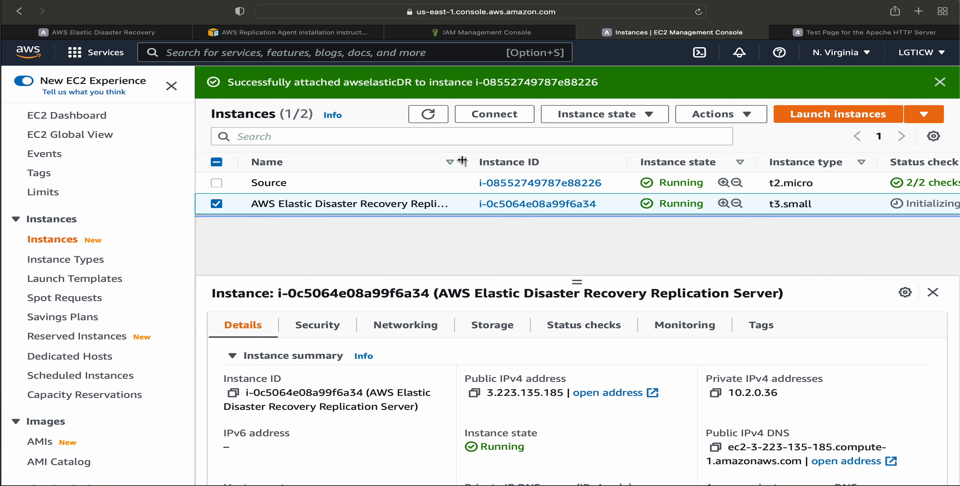
left_click_drag(466, 162, 563, 162)
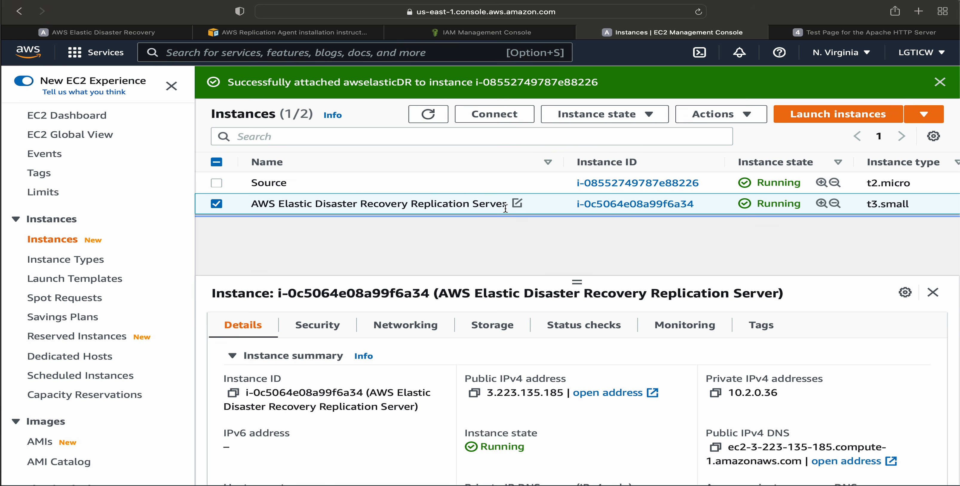
left_click_drag(924, 204, 840, 203)
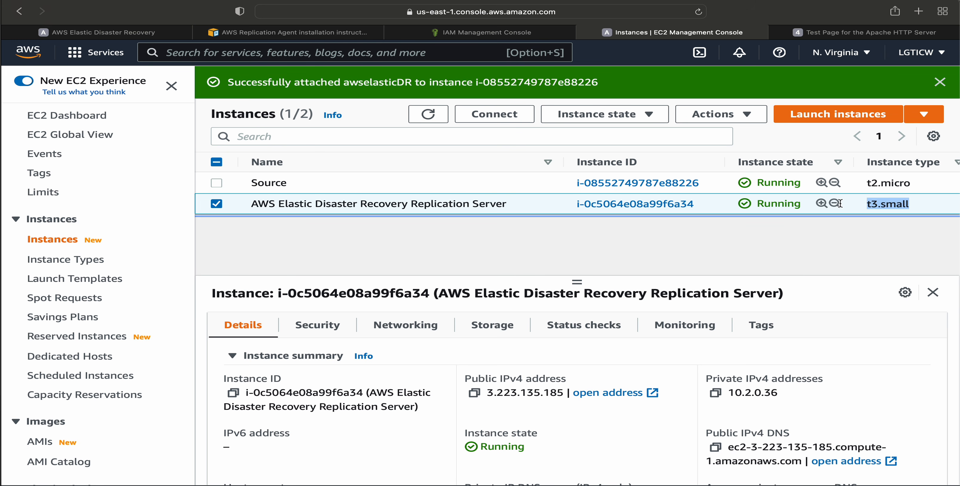
Open the default replication settings for editing in Elastic Disaster Recovery and review the server configuration, volumes, security groups and data routing options.
left_click(117, 29)
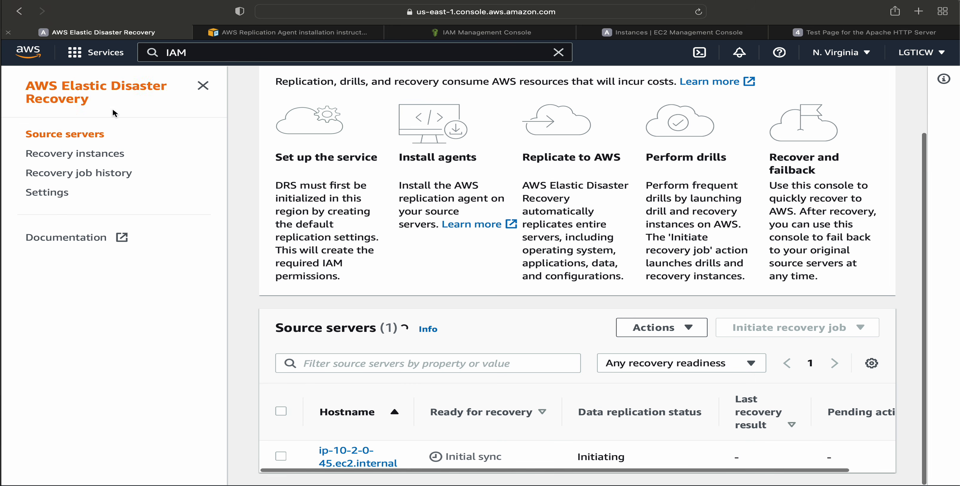
left_click(50, 198)
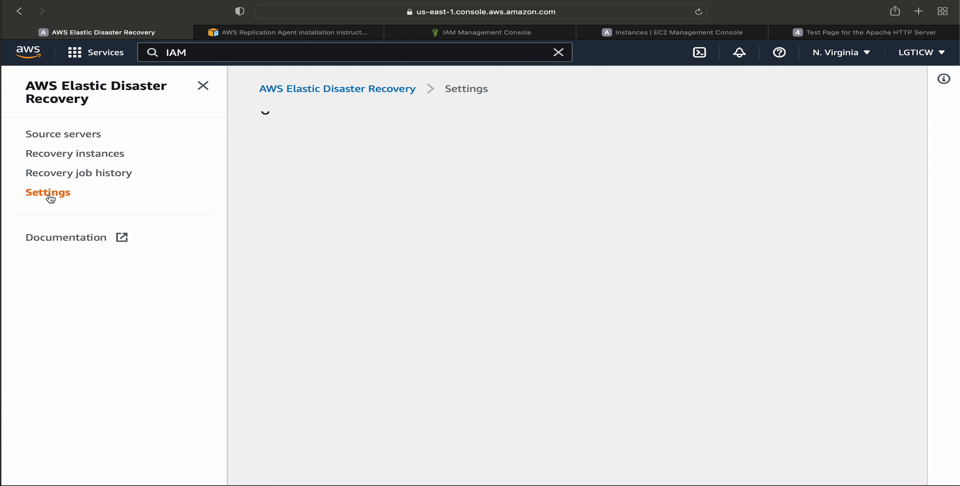
left_click(867, 121)
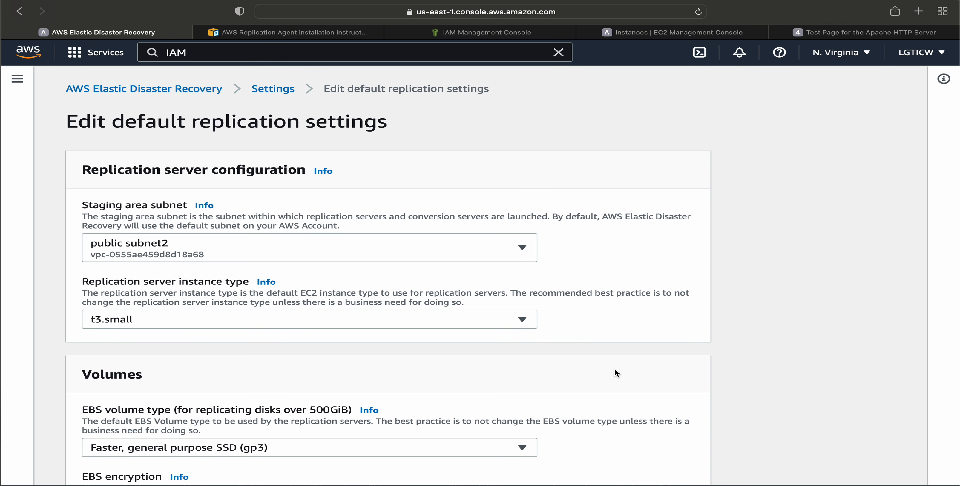
scroll(614, 373, "down", 3)
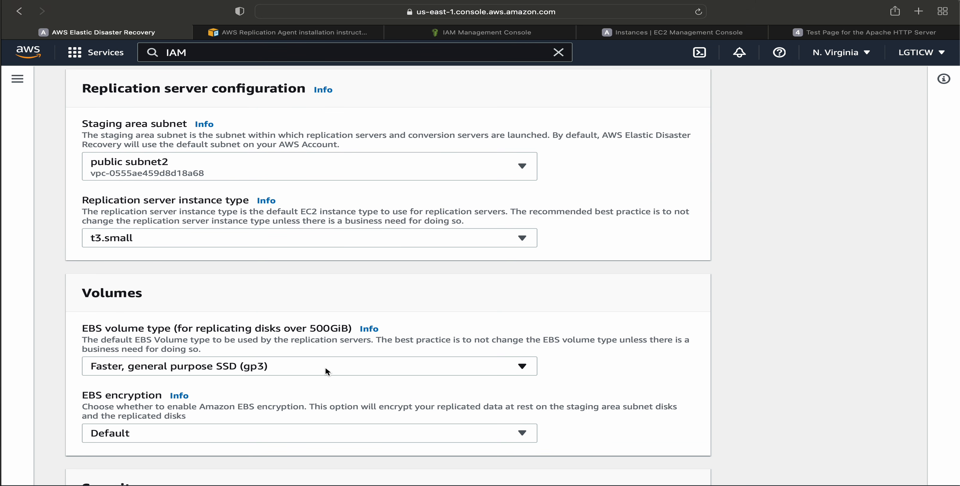
scroll(325, 368, "down", 3)
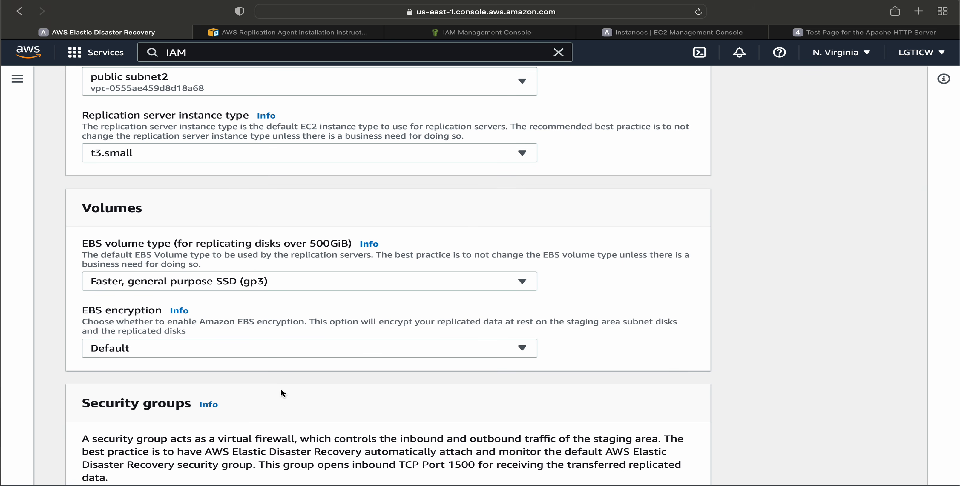
scroll(280, 388, "down", 4)
scroll(310, 352, "down", 4)
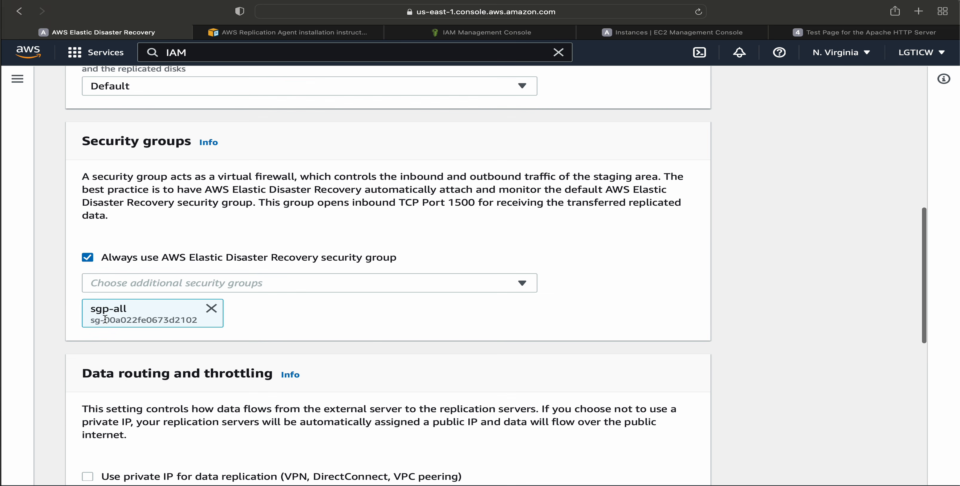
scroll(216, 352, "down", 2)
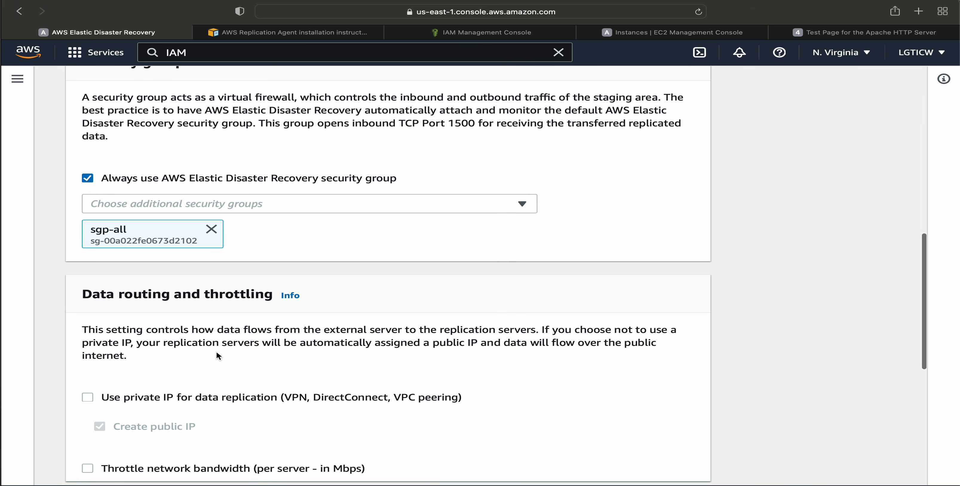
scroll(308, 321, "down", 2)
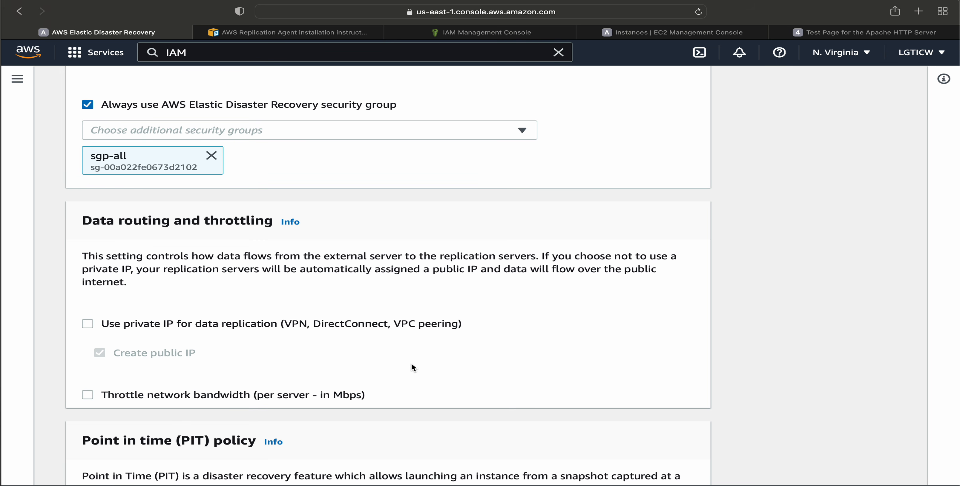
Examine the snapshot retention setting of the point in time policy and the tags, and leave the default replication settings without saving.
scroll(411, 368, "down", 5)
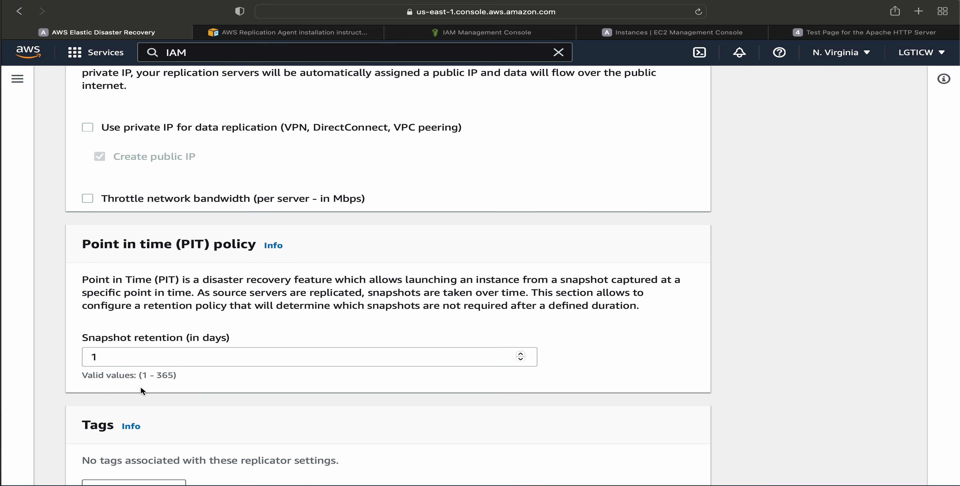
left_click_drag(162, 376, 173, 376)
left_click_drag(81, 338, 221, 337)
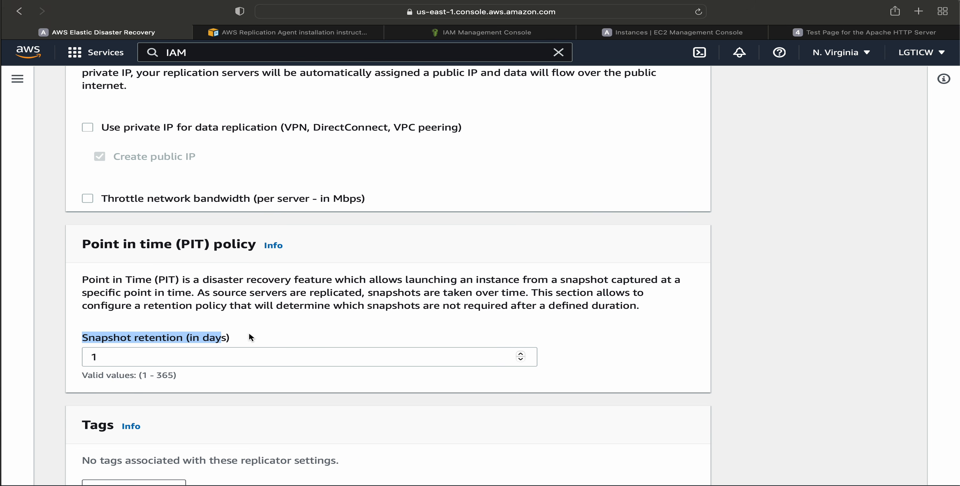
scroll(249, 337, "down", 3)
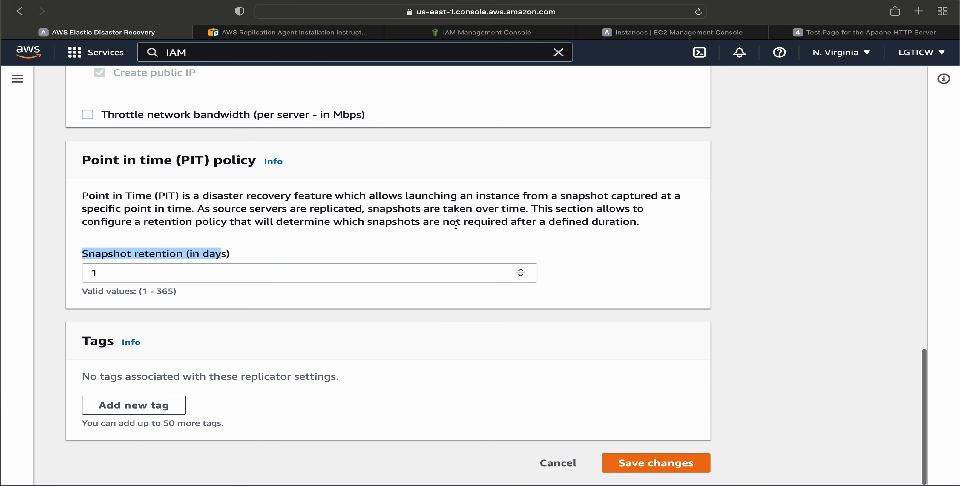
scroll(440, 291, "up", 5)
scroll(428, 280, "down", 5)
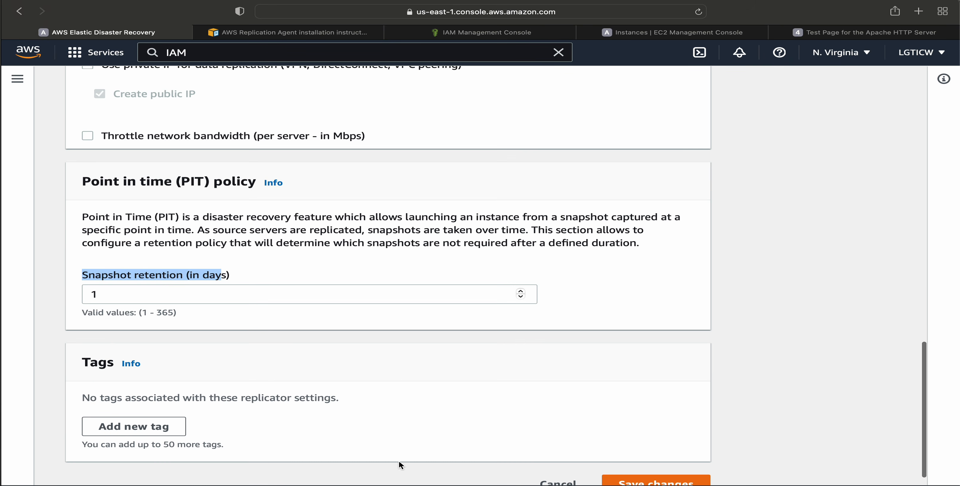
scroll(581, 455, "down", 1)
left_click(558, 463)
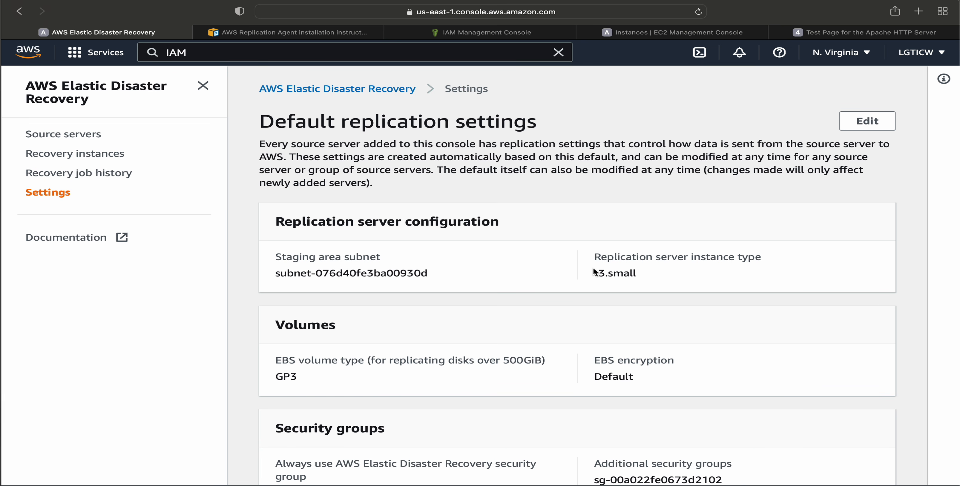
Compare the default replication server instance type with the refreshed EC2 Instances list and highlight the replication server's public IPv4 address.
left_click_drag(593, 272, 664, 270)
left_click(622, 33)
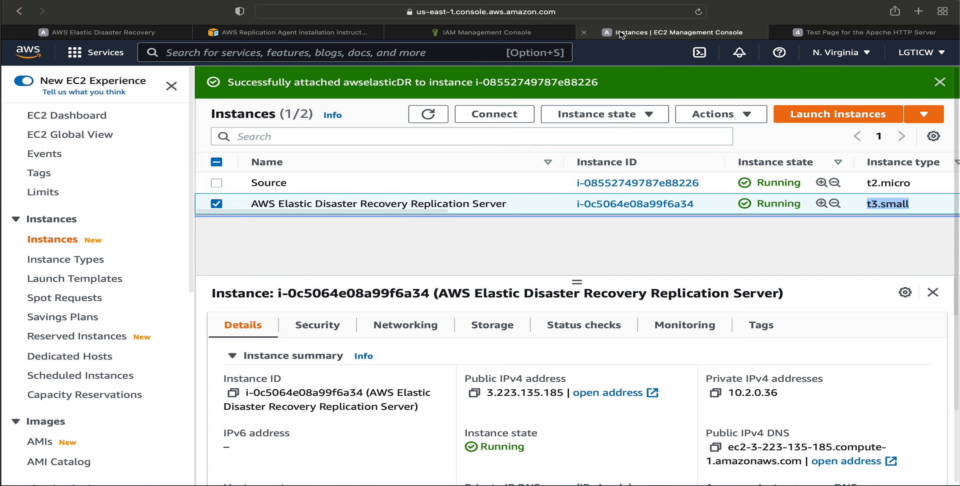
left_click(423, 116)
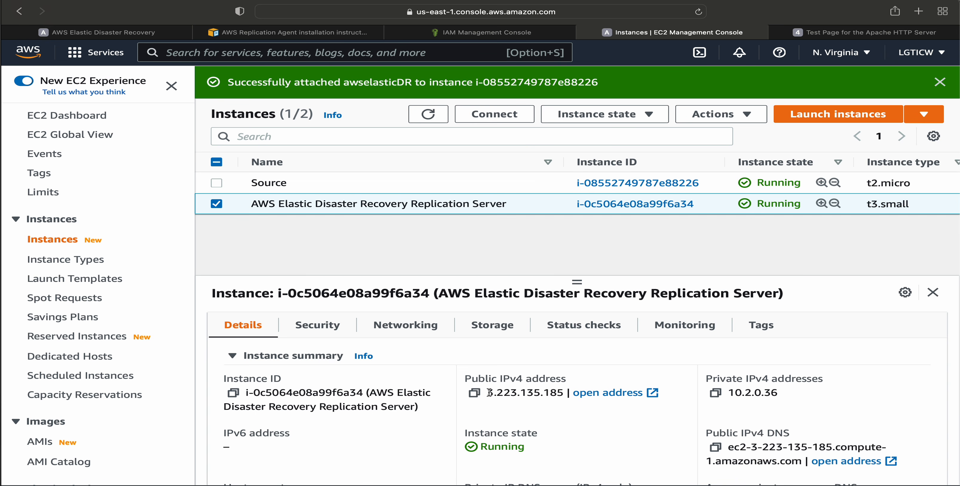
mouse_move(486, 392)
left_mouse_down()
mouse_move(559, 393)
mouse_move(479, 393)
left_mouse_up()
left_click(560, 393)
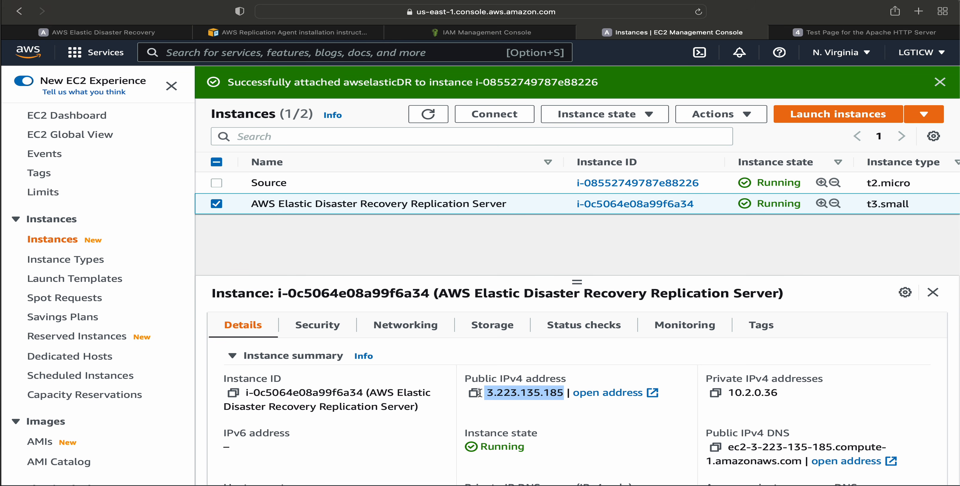
Open the source server's details in the Elastic Disaster Recovery console, collapse the side navigation and examine the Last recovery section.
left_click(110, 31)
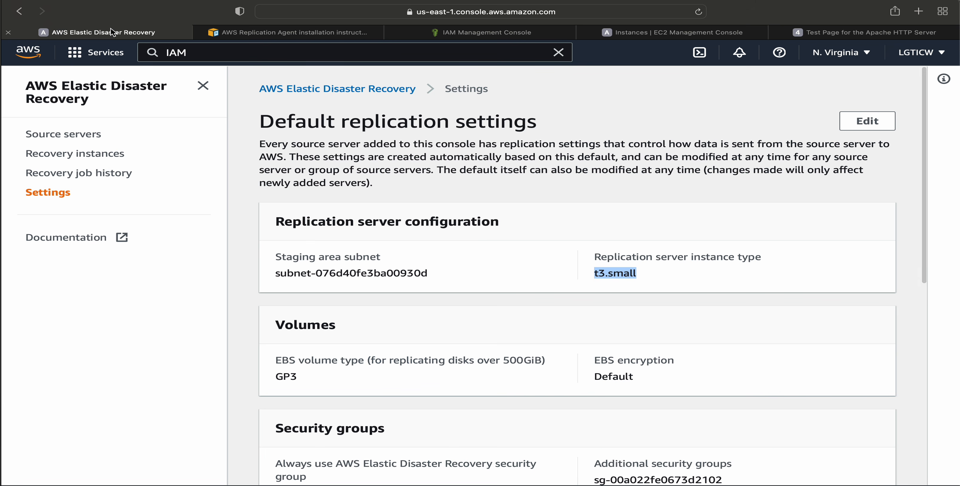
left_click(74, 135)
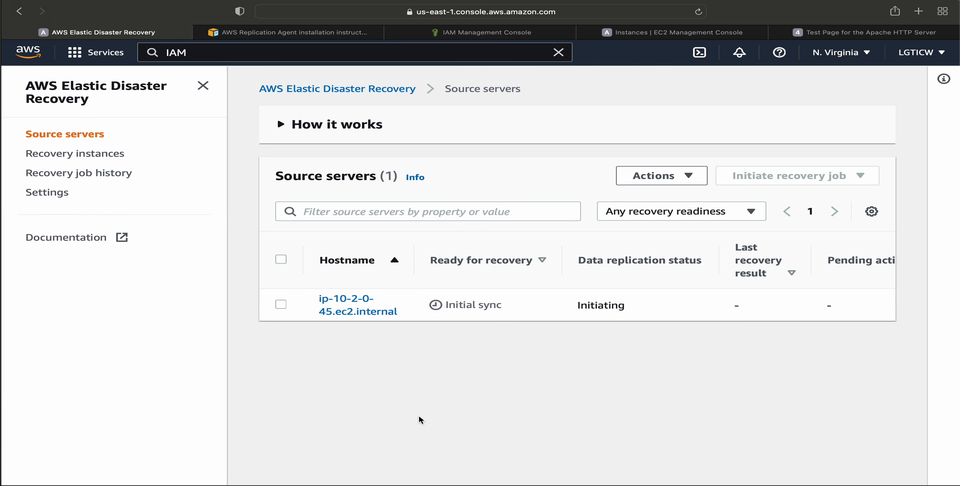
left_click_drag(630, 312, 576, 306)
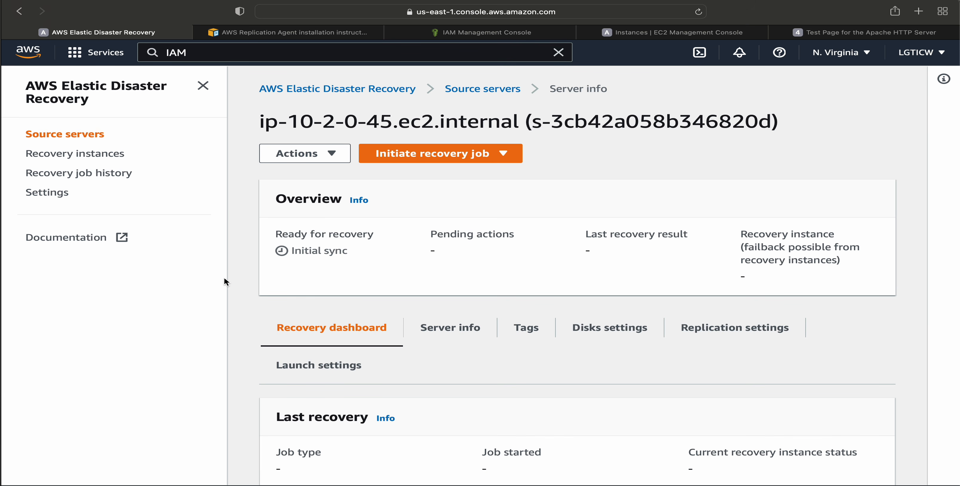
left_click(203, 86)
scroll(461, 298, "down", 3)
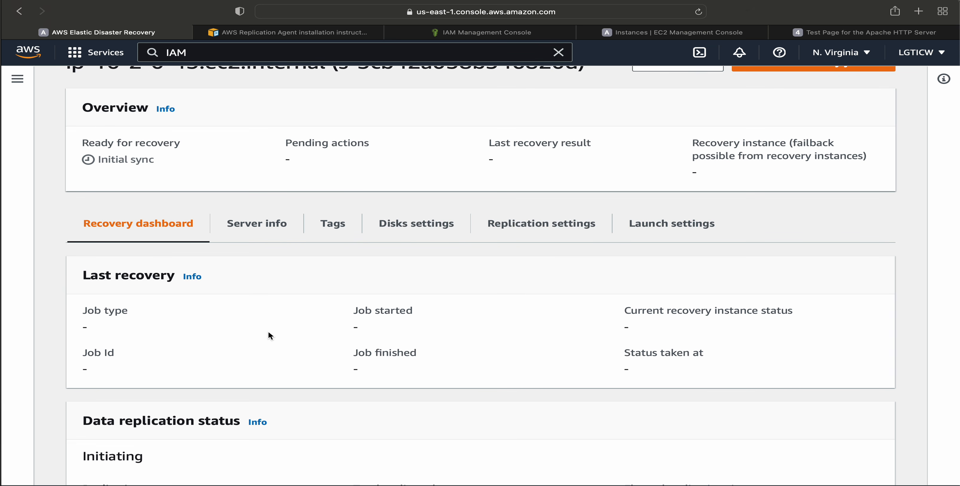
left_click_drag(83, 280, 203, 280)
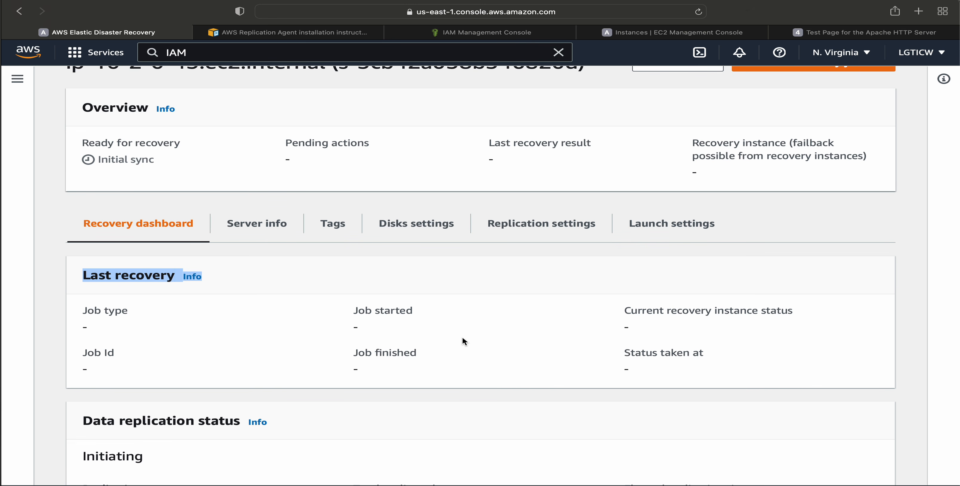
Examine the replication progress in the Data replication status section of the source server's recovery dashboard.
scroll(462, 341, "down", 5)
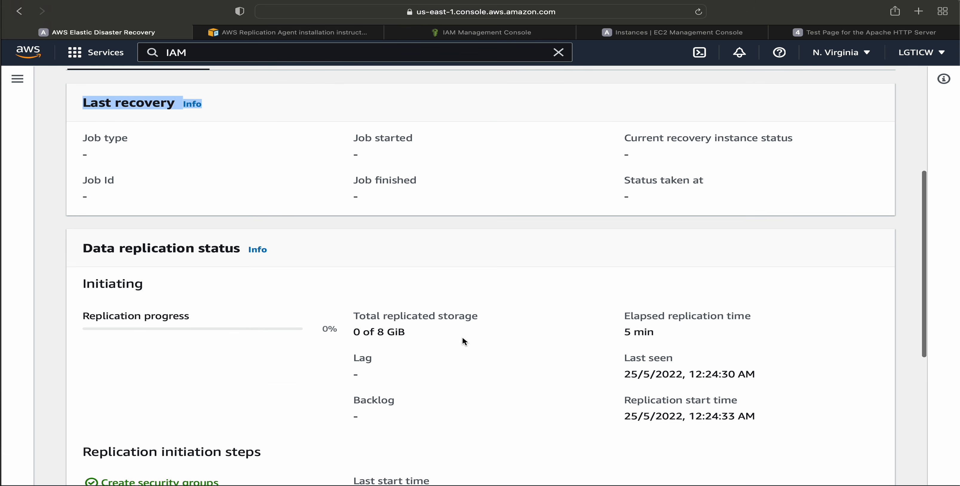
left_click_drag(83, 249, 240, 249)
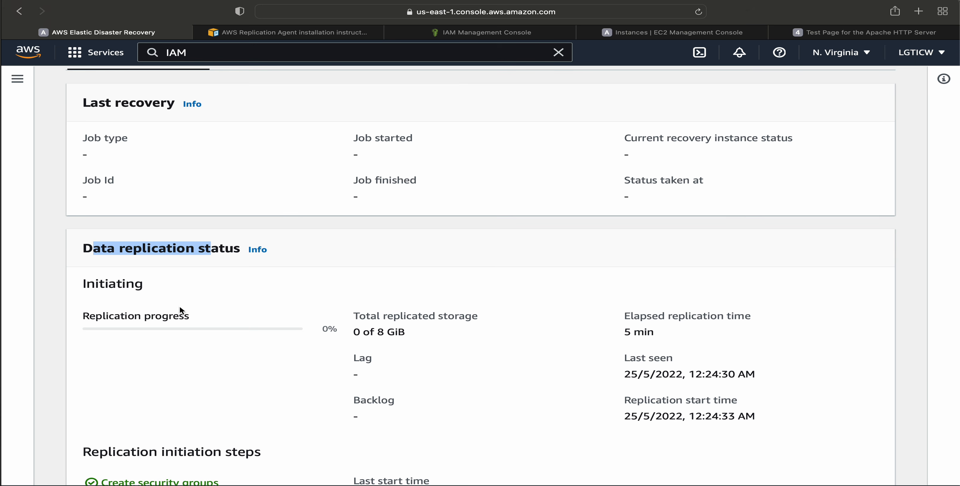
left_click(83, 317)
left_click_drag(83, 317, 211, 316)
scroll(258, 360, "down", 5)
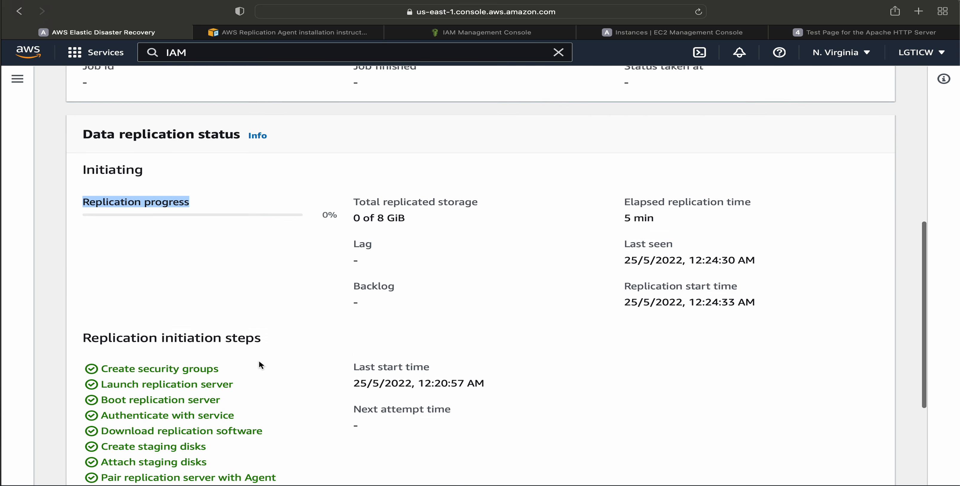
scroll(260, 363, "down", 2)
scroll(260, 362, "up", 2)
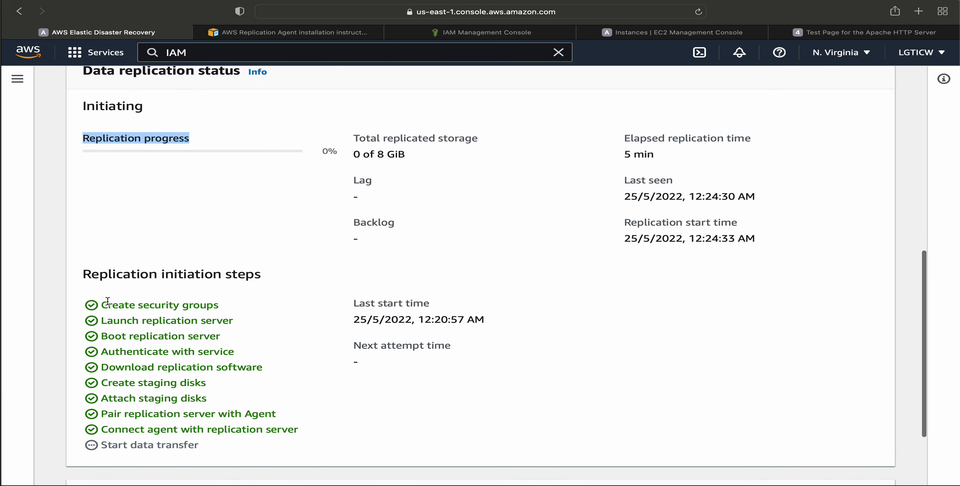
Review each of the replication initiation steps, from Create security groups through Start data transfer.
left_click_drag(102, 305, 229, 304)
left_click_drag(130, 324, 213, 323)
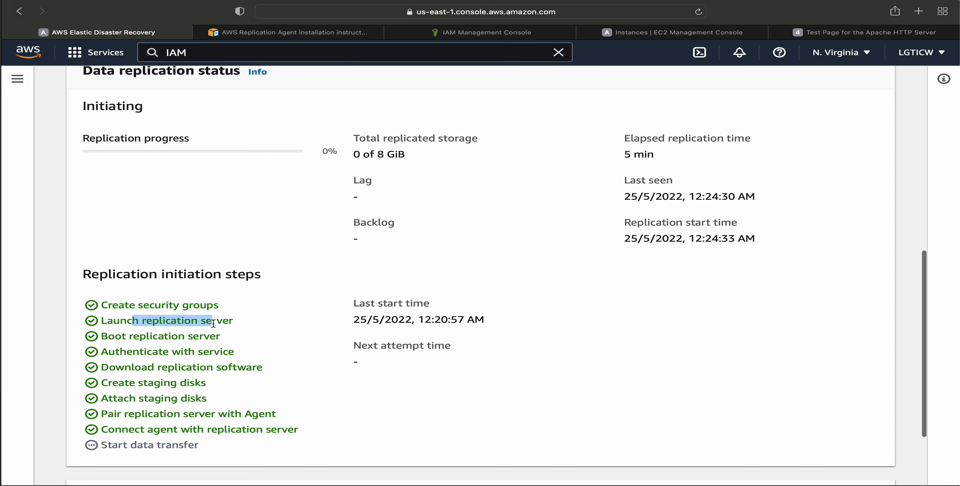
left_click_drag(122, 336, 242, 336)
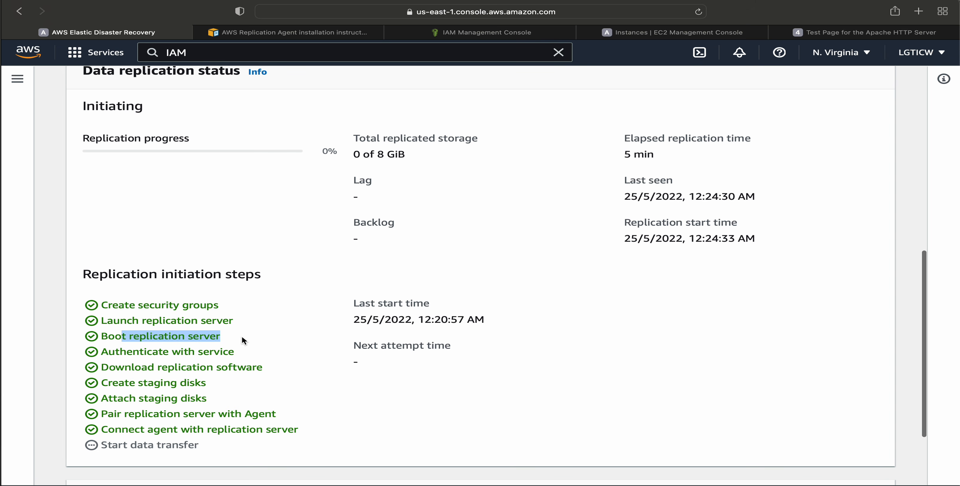
left_click_drag(140, 351, 263, 353)
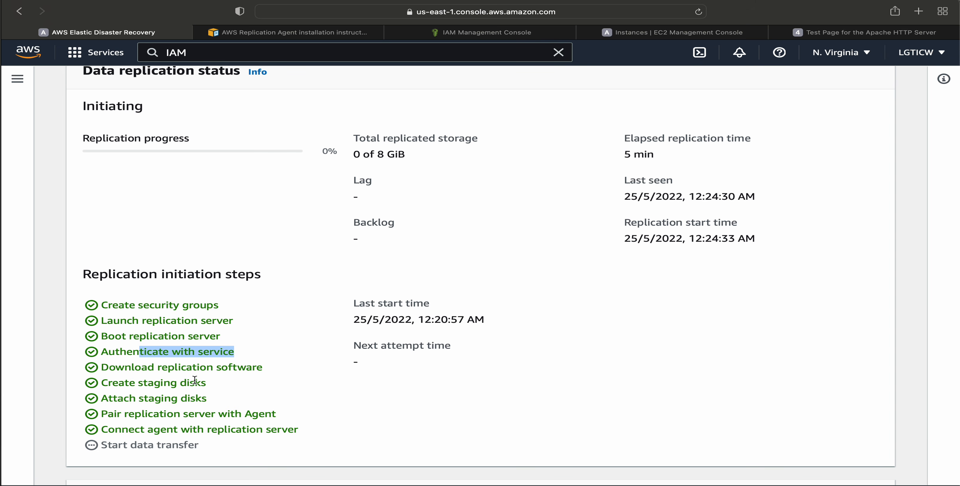
left_click_drag(163, 367, 253, 368)
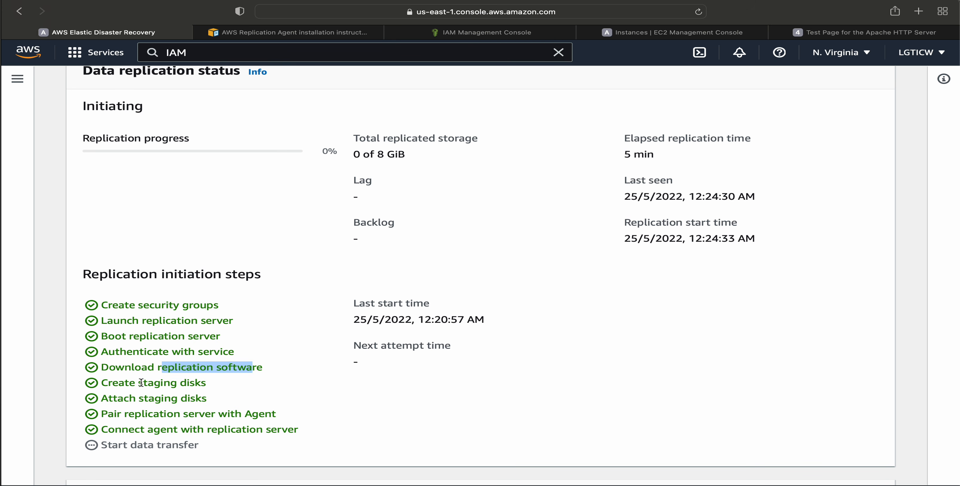
left_click_drag(139, 383, 205, 383)
left_click(114, 398)
left_click_drag(114, 398, 232, 430)
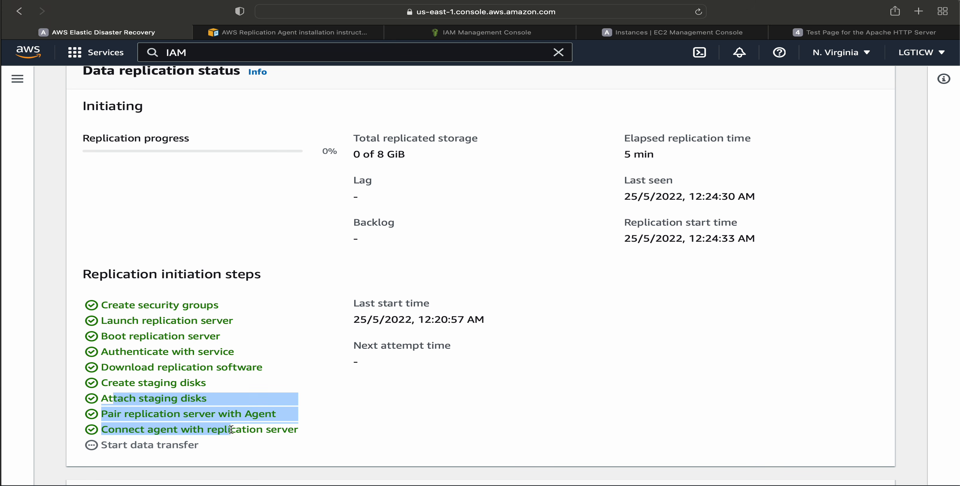
left_click(99, 444)
left_click_drag(98, 444, 208, 444)
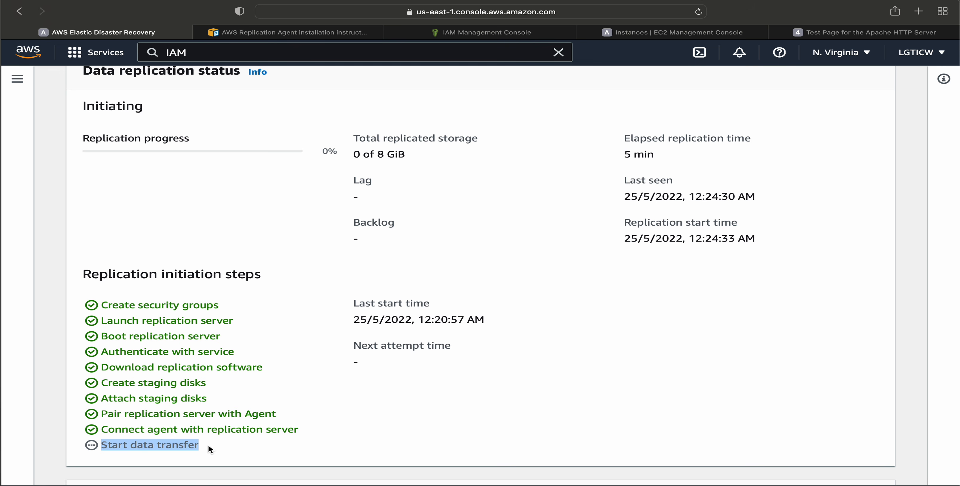
Highlight the total replicated storage value and recheck the source server's recovery dashboard down to Events and metrics.
scroll(340, 300, "up", 2)
left_click_drag(354, 205, 421, 206)
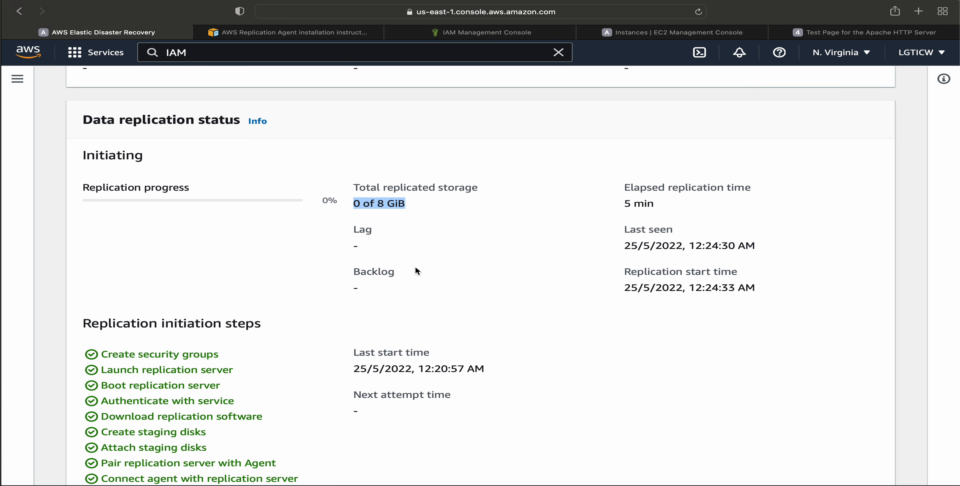
scroll(415, 268, "down", 4)
scroll(415, 269, "up", 3)
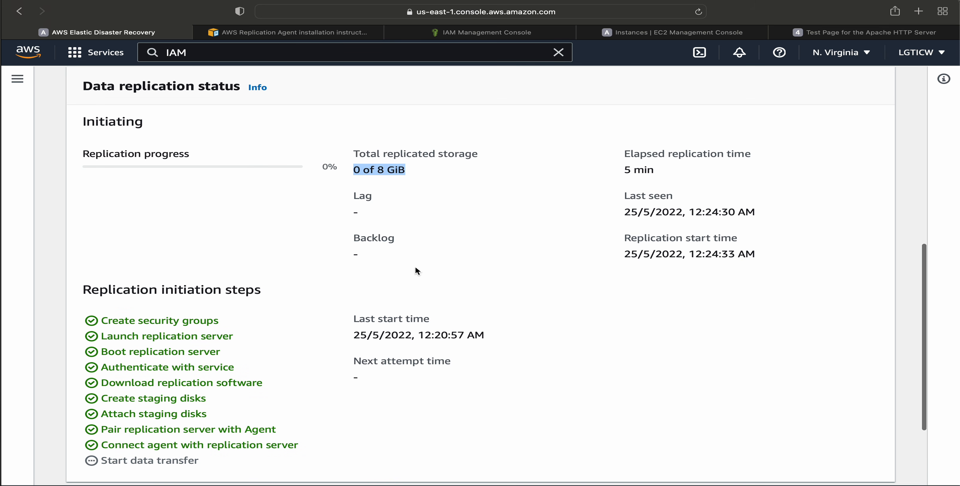
scroll(410, 208, "up", 5)
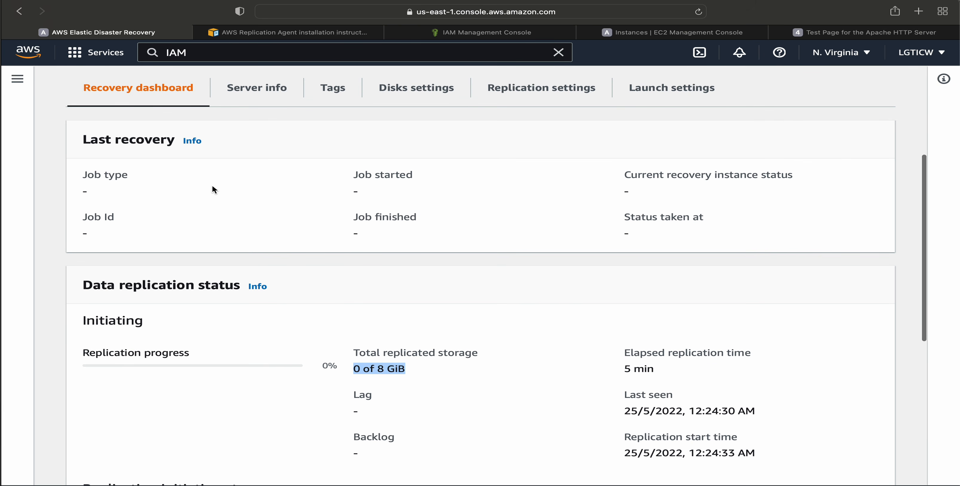
scroll(213, 189, "down", 8)
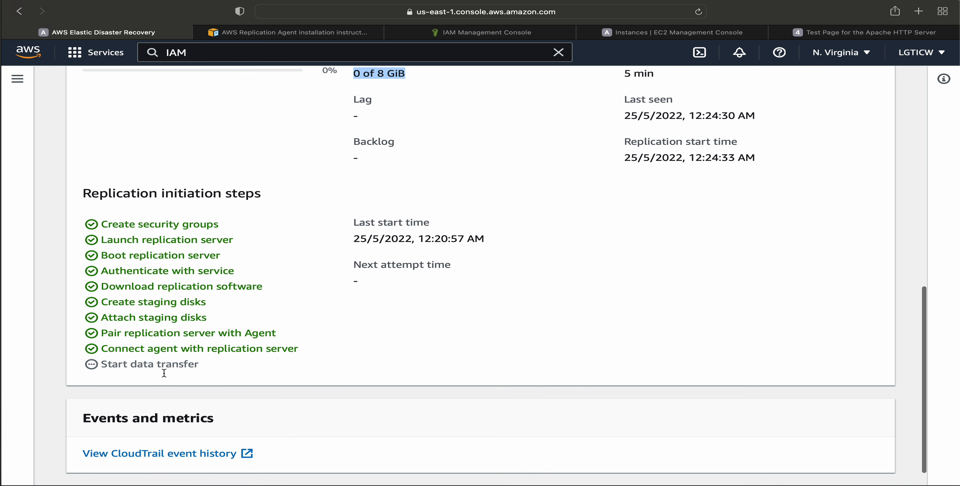
Recheck the source server's data replication status, highlighting the total replicated storage and the remaining time of the initial sync.
scroll(164, 374, "down", 1)
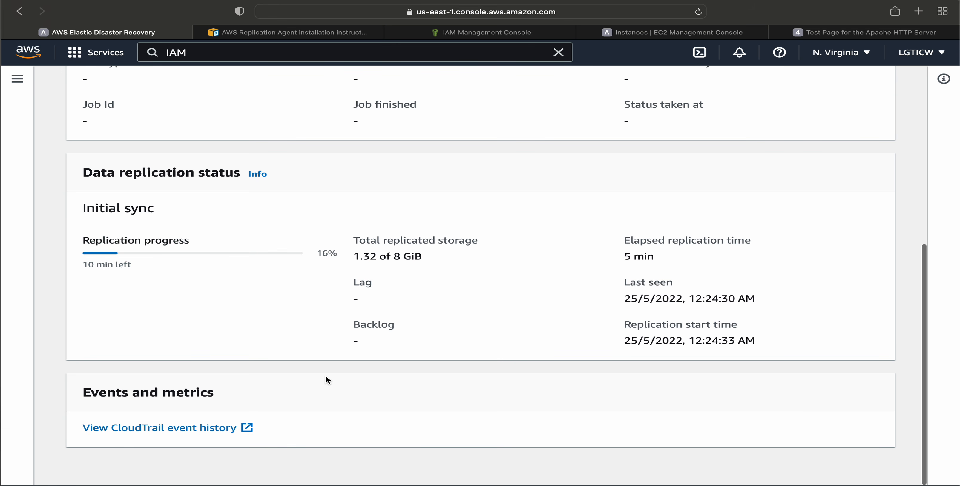
scroll(325, 376, "up", 3)
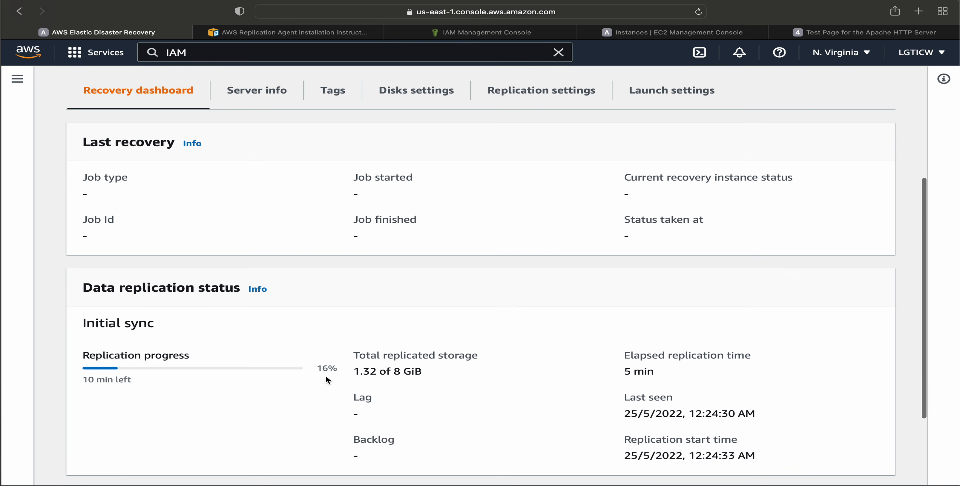
left_click_drag(352, 371, 445, 369)
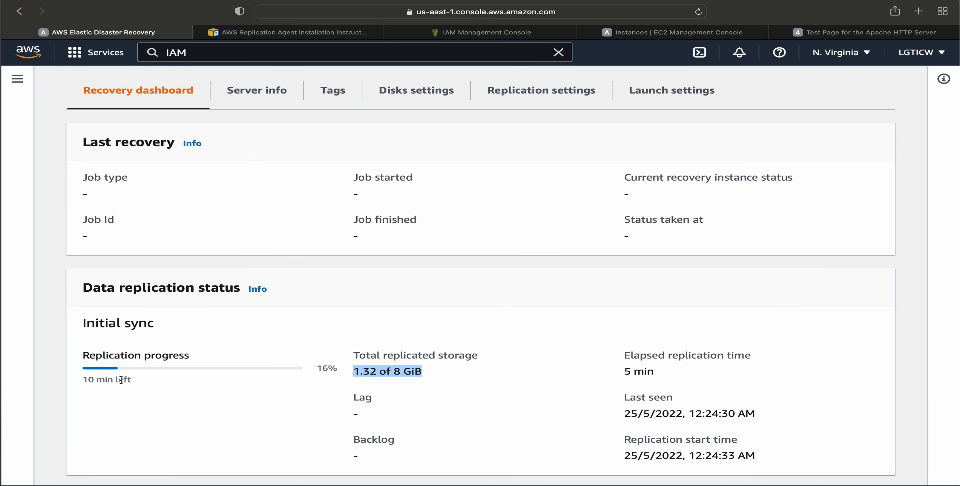
left_click_drag(88, 380, 165, 383)
scroll(166, 383, "up", 3)
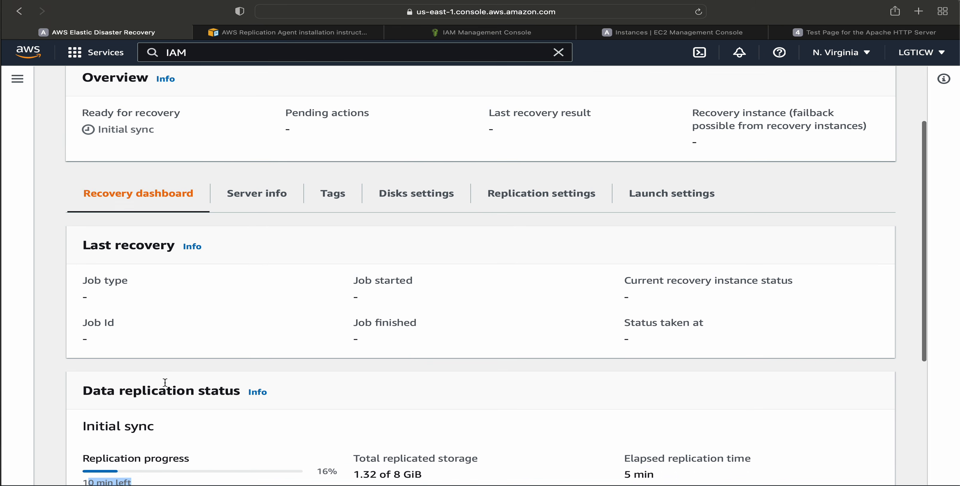
scroll(165, 382, "down", 3)
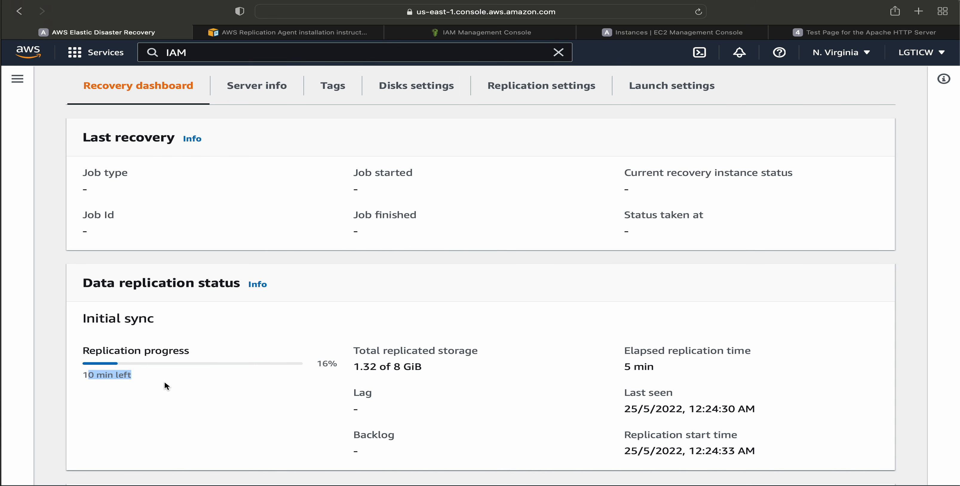
scroll(265, 327, "up", 3)
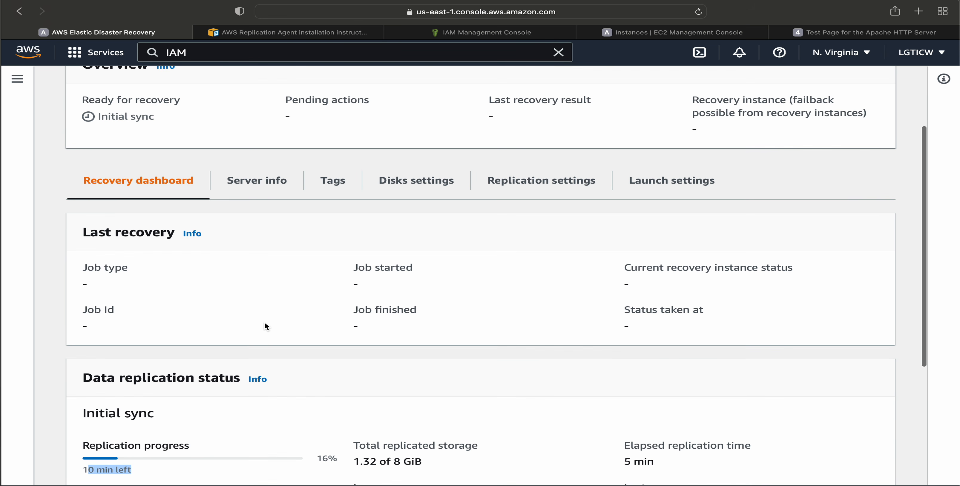
Open the source server's Server info and review the general information, including the update dates and AWS ID.
left_click(251, 182)
scroll(336, 331, "down", 2)
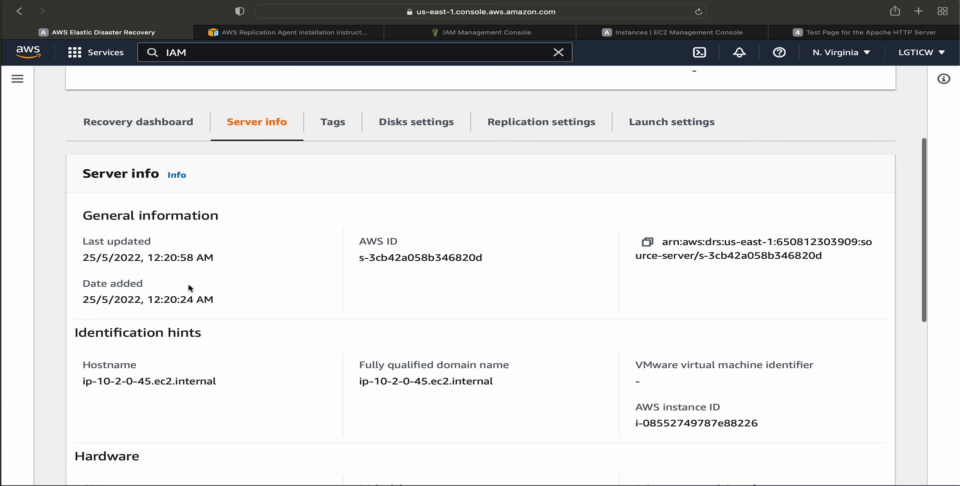
left_click_drag(81, 242, 253, 317)
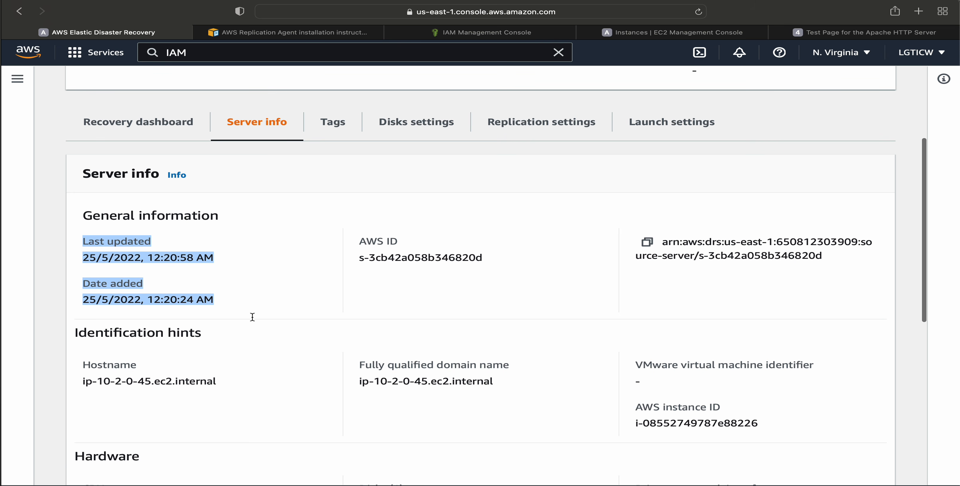
left_click_drag(336, 255, 495, 257)
left_click(495, 257)
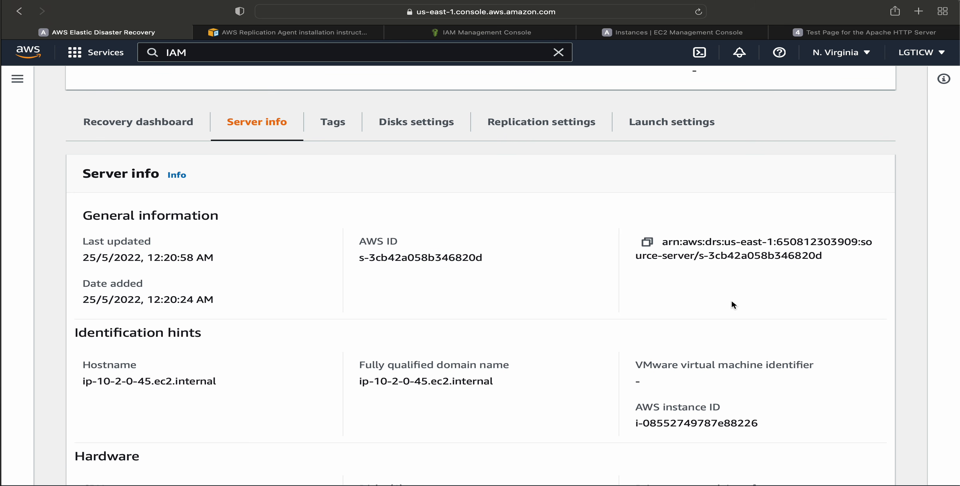
Examine the identification hints in the server info, highlighting the hostname and the AWS instance ID.
scroll(756, 271, "down", 3)
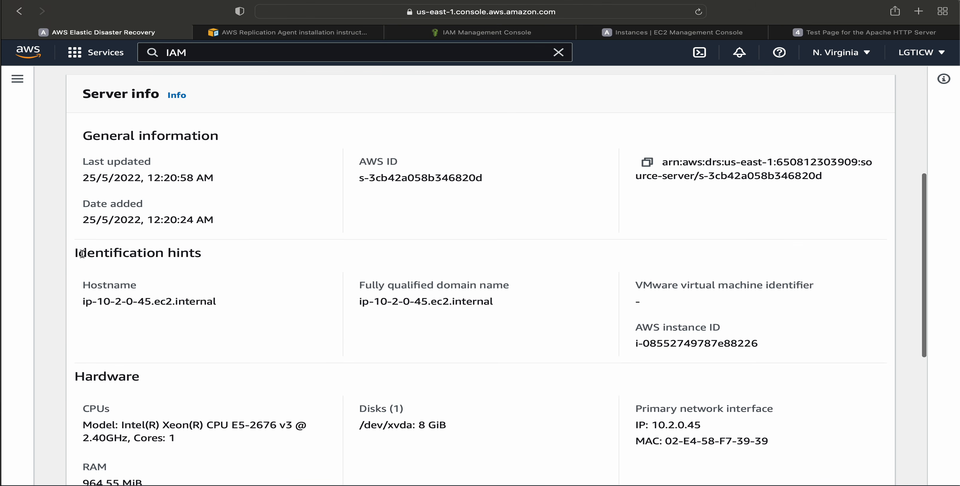
left_click_drag(78, 253, 236, 274)
left_click(106, 311)
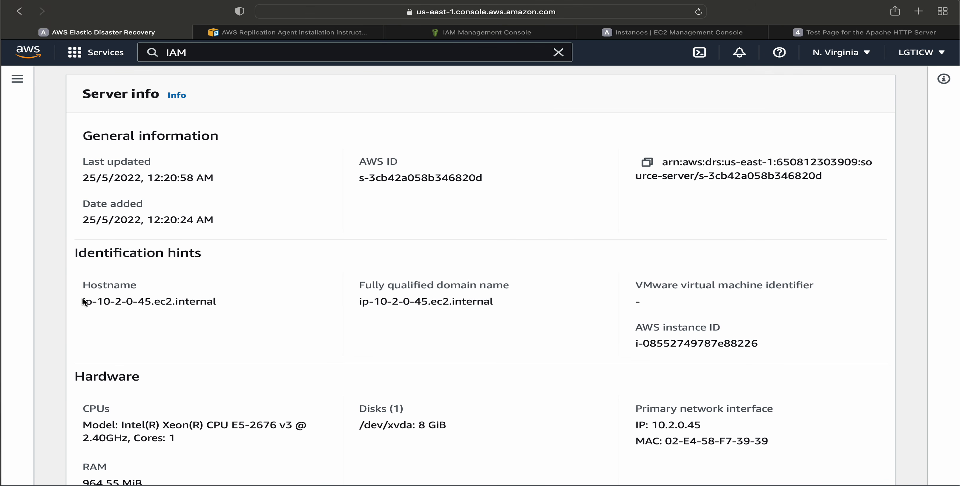
left_click_drag(83, 301, 256, 300)
left_click(256, 300)
left_click_drag(643, 343, 786, 342)
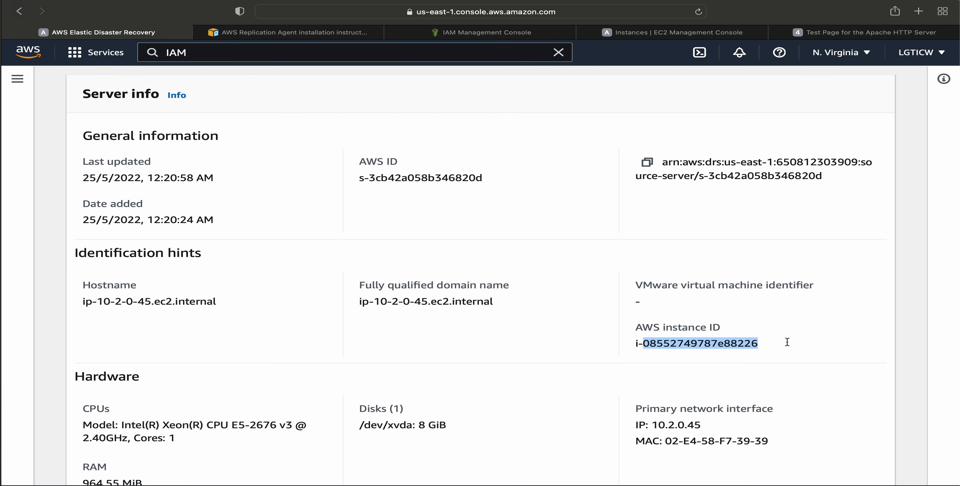
Review the server's hardware and operating system details, covering the disk, primary network interface, OS type and OS name.
scroll(786, 342, "down", 3)
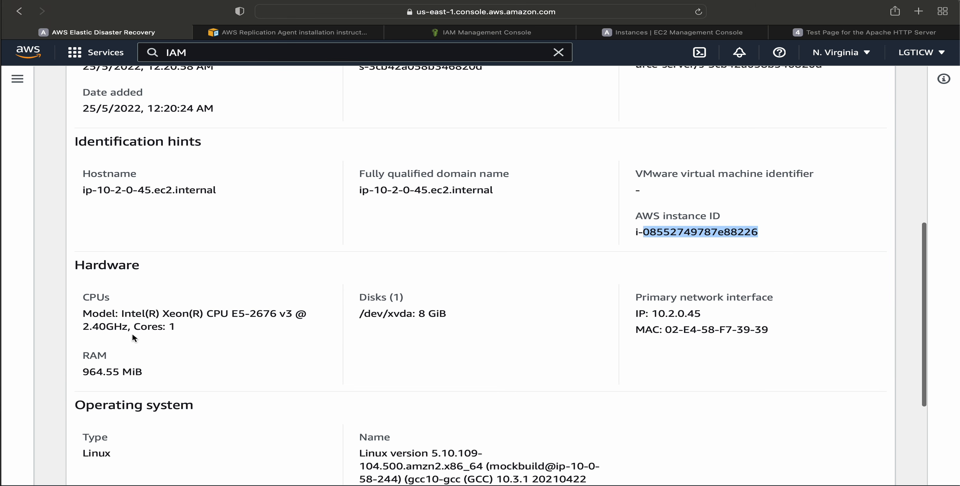
left_click_drag(360, 315, 519, 318)
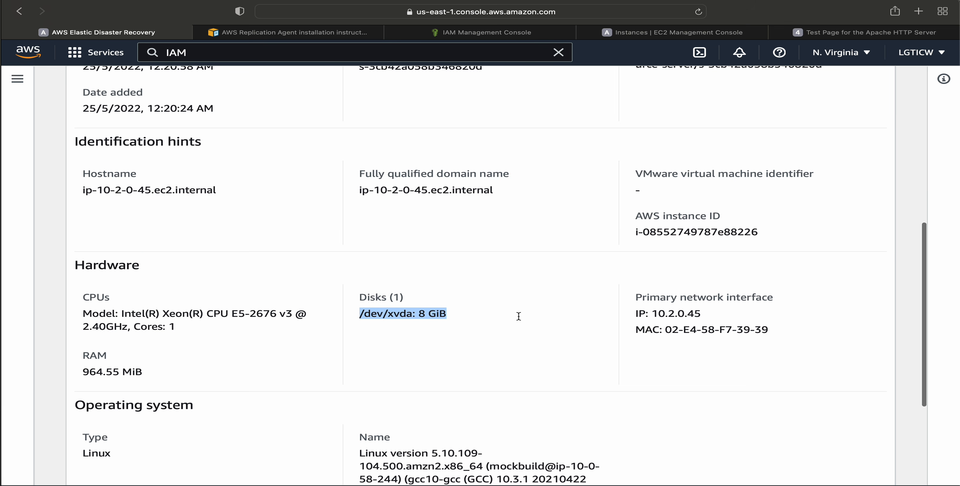
left_click_drag(632, 313, 787, 338)
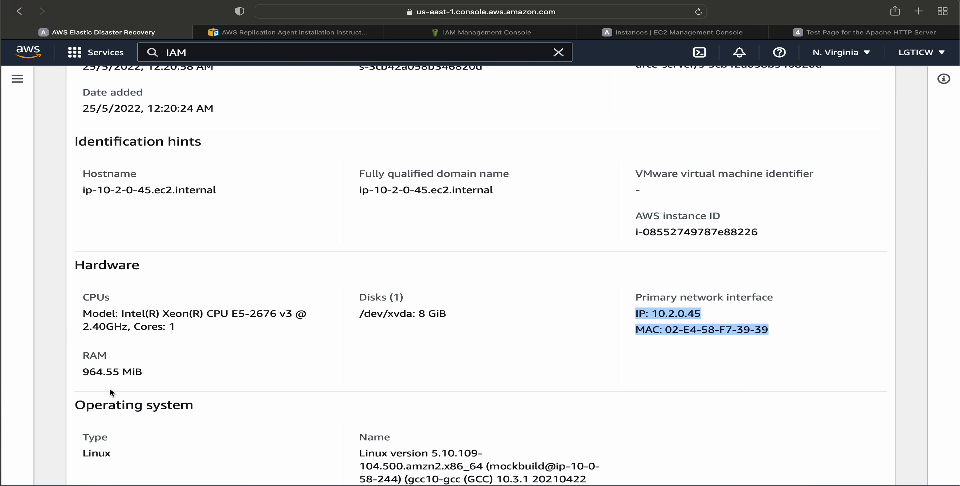
scroll(109, 387, "down", 1)
left_click_drag(74, 324, 201, 323)
scroll(201, 323, "down", 3)
left_click_drag(82, 316, 112, 317)
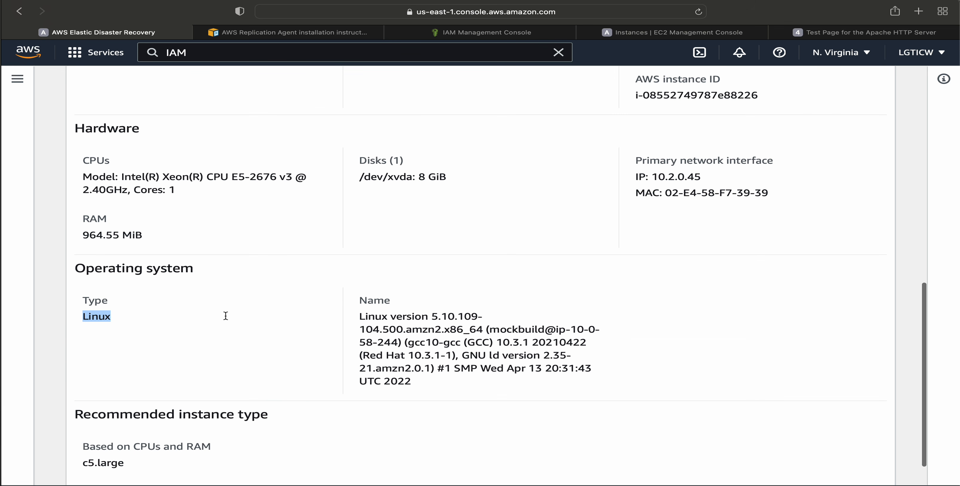
left_click_drag(412, 316, 577, 381)
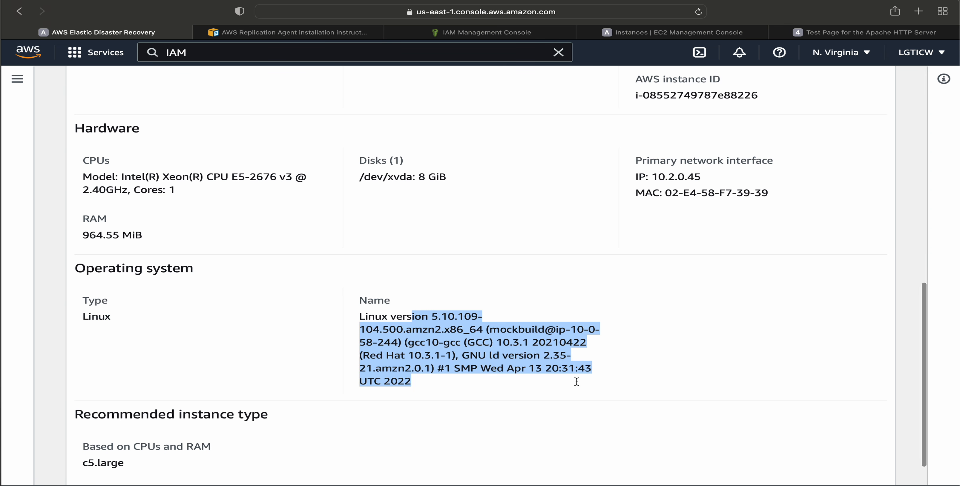
Check the recommended instance type based on CPUs and RAM in the server info.
scroll(577, 381, "down", 2)
left_click_drag(132, 373, 296, 373)
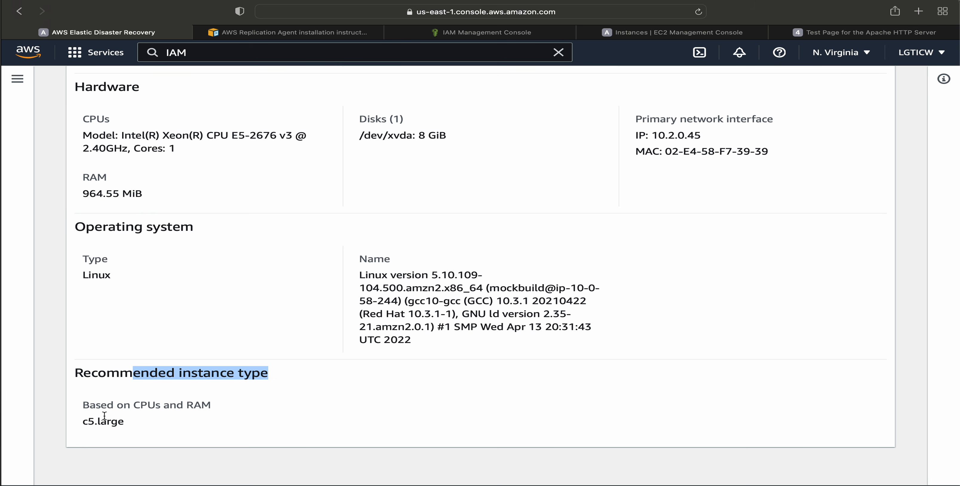
left_click_drag(87, 422, 161, 421)
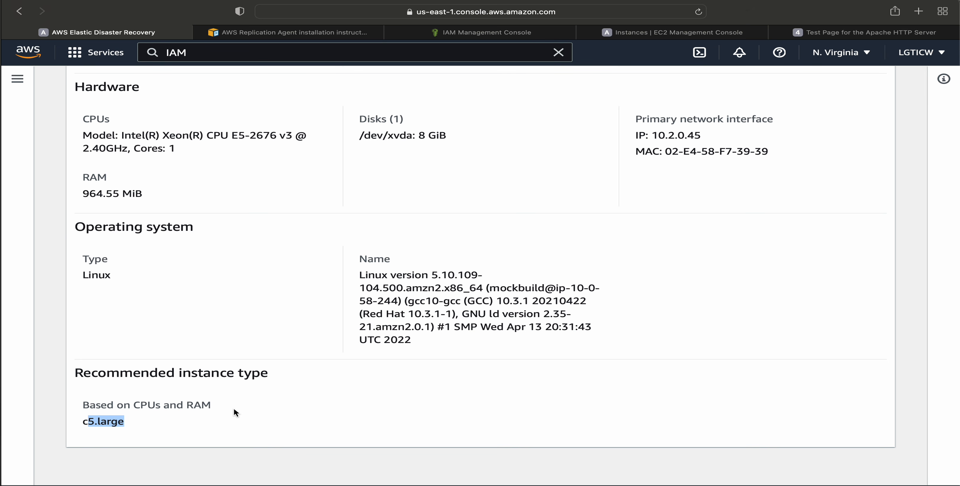
Display the source server's tags and highlight the Name tag with its value.
scroll(377, 301, "up", 15)
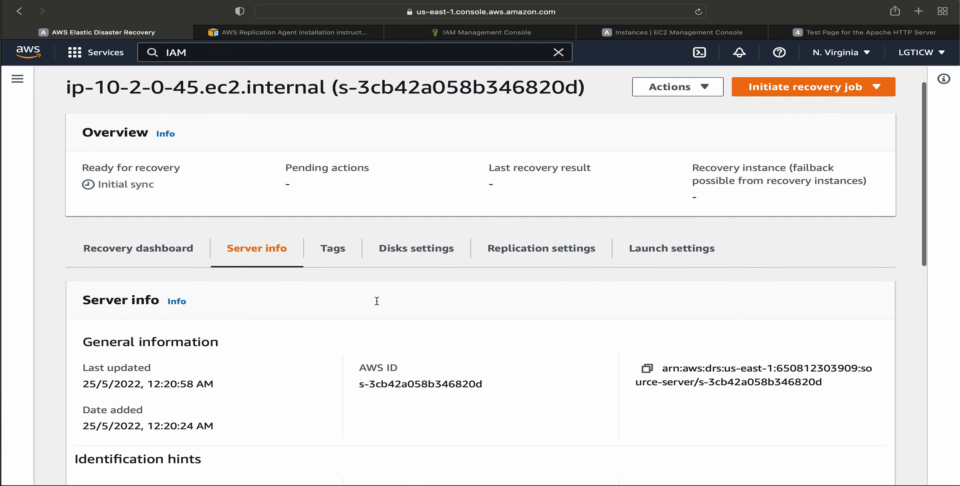
left_click(332, 248)
left_click_drag(89, 401, 470, 403)
left_click(470, 402)
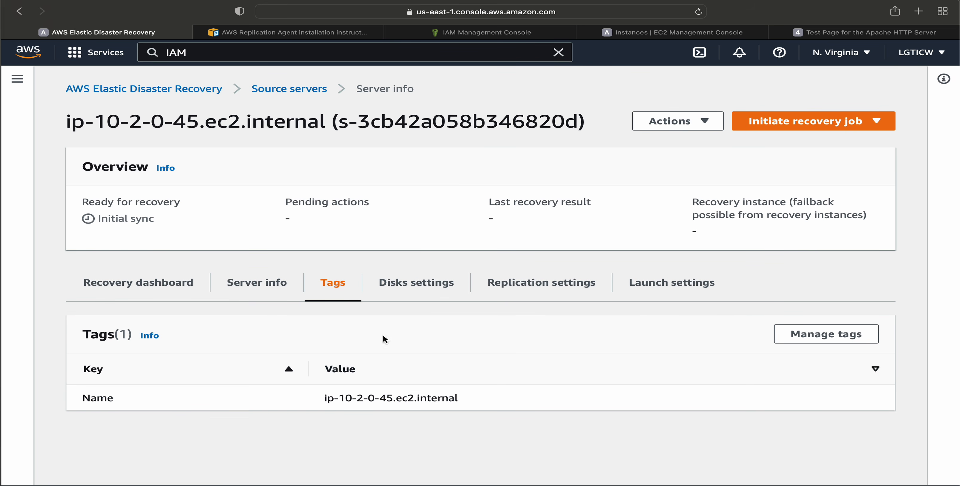
Display the source server's disks settings and check the boot disk's staging disk type and replicated storage.
left_click(409, 284)
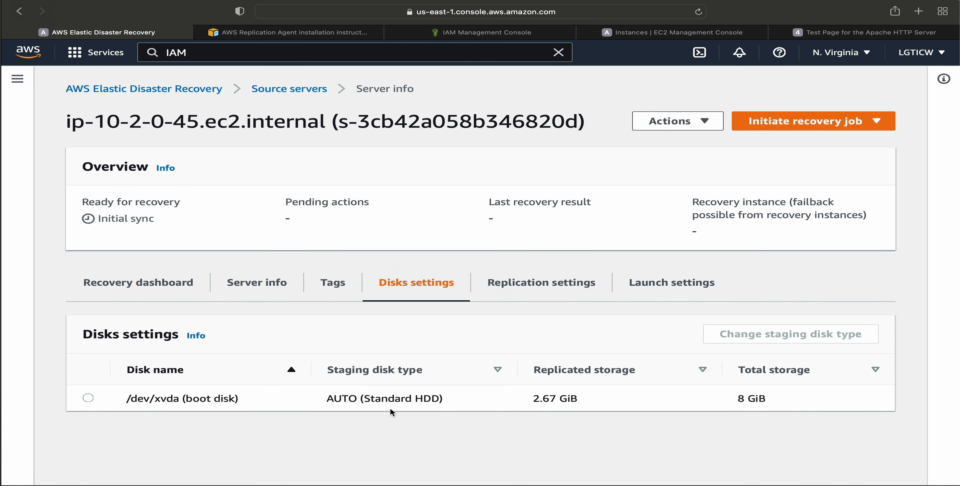
left_click_drag(322, 400, 454, 397)
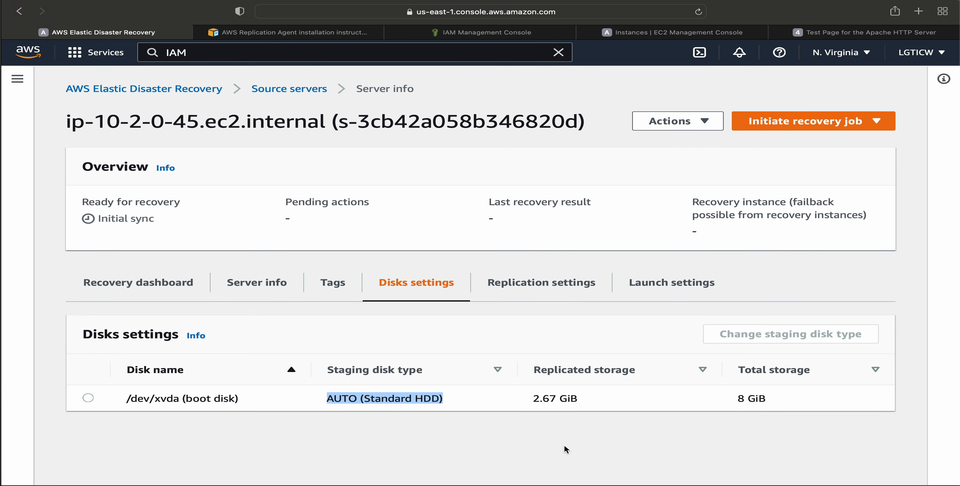
left_click_drag(531, 398, 628, 397)
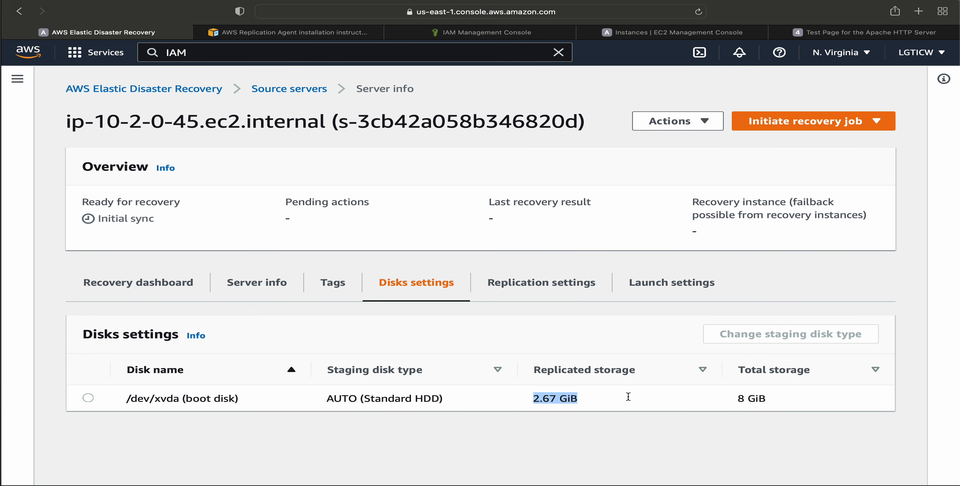
Review the source server's replication settings, from the replication servers and EBS volume type to the PIT policy and data routing.
left_click(548, 285)
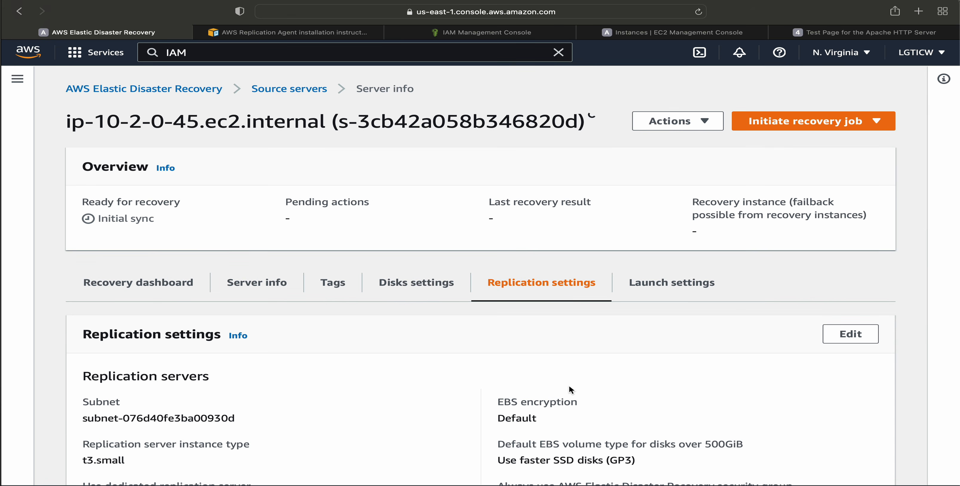
scroll(568, 384, "down", 3)
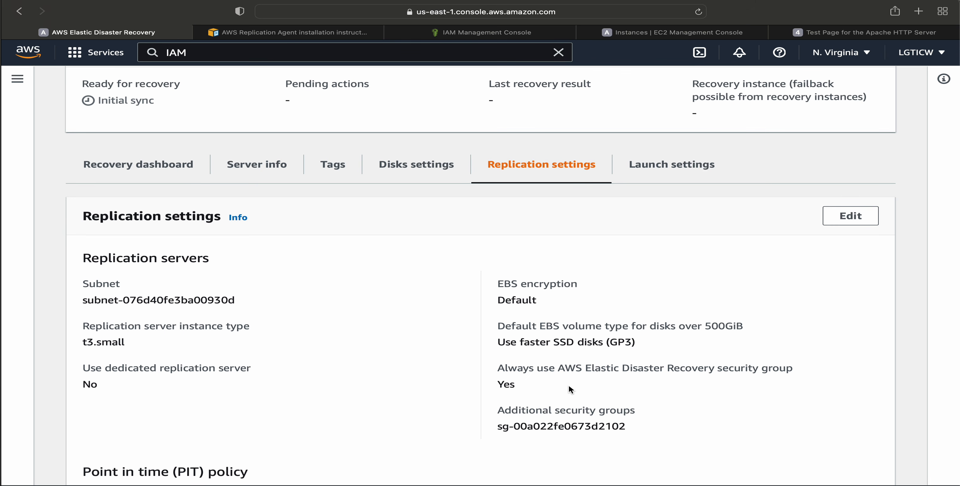
scroll(568, 387, "down", 3)
scroll(568, 387, "down", 2)
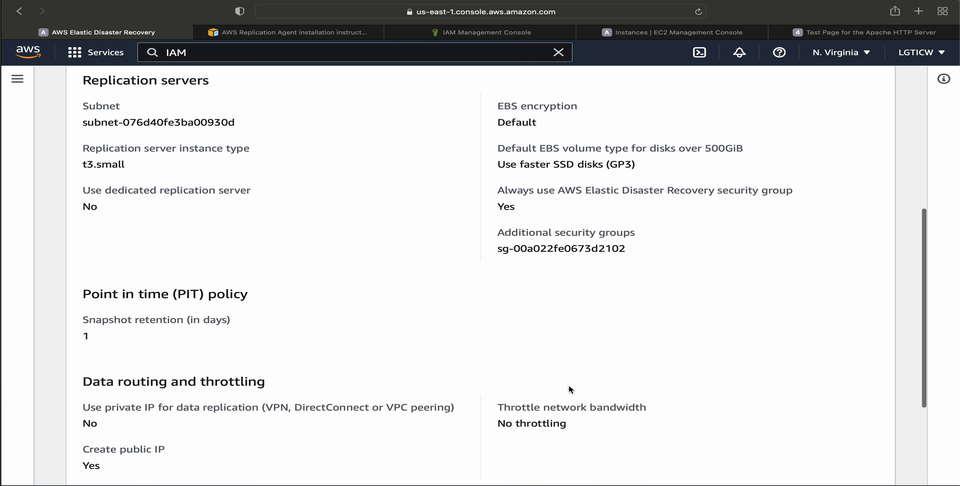
scroll(569, 389, "down", 1)
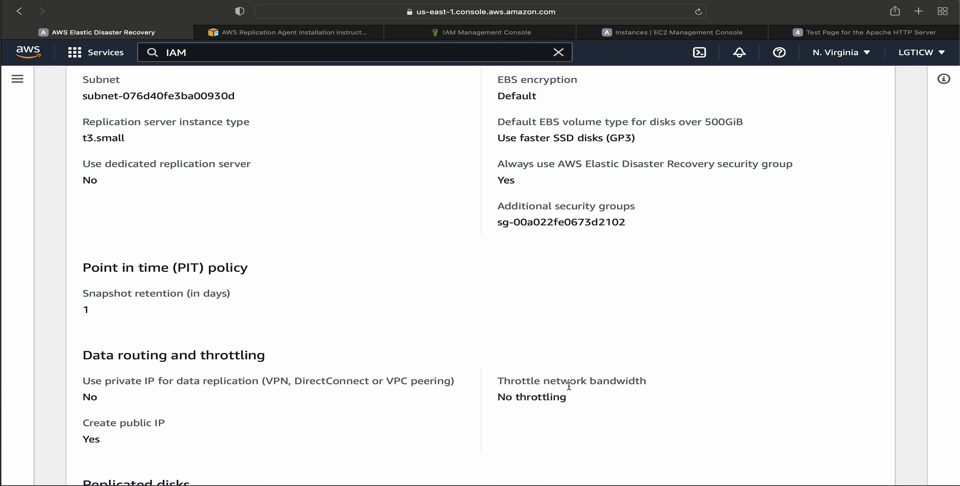
left_click_drag(520, 138, 675, 137)
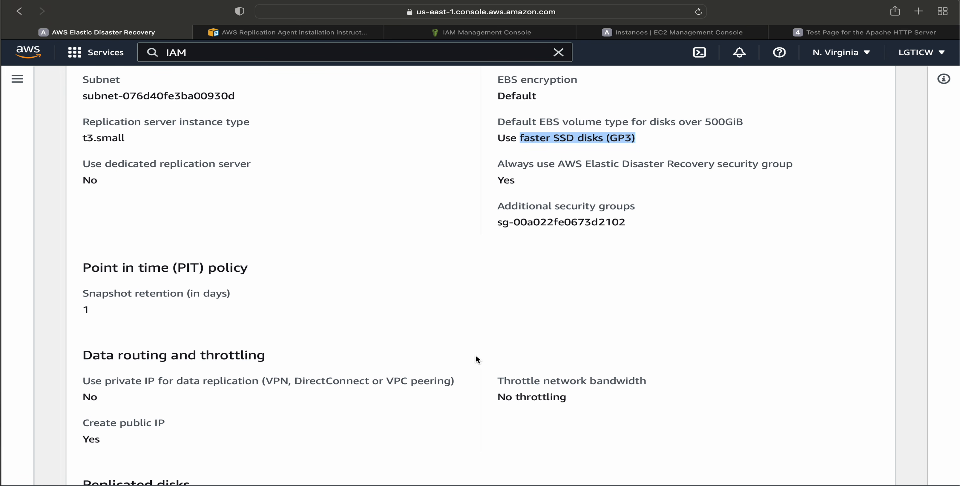
scroll(475, 359, "down", 2)
scroll(406, 314, "up", 8)
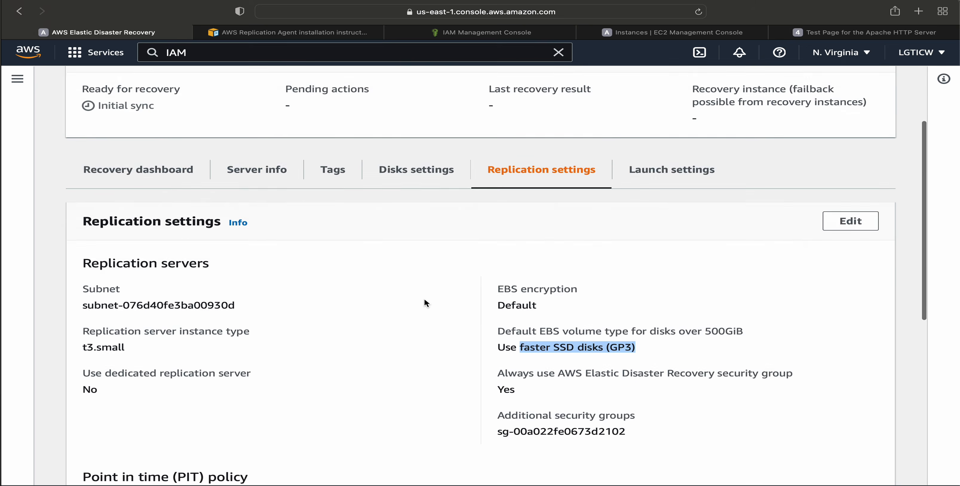
Open the source server's launch settings and examine the EC2 launch template and the Copy private IP setting.
scroll(559, 313, "up", 3)
left_click(670, 268)
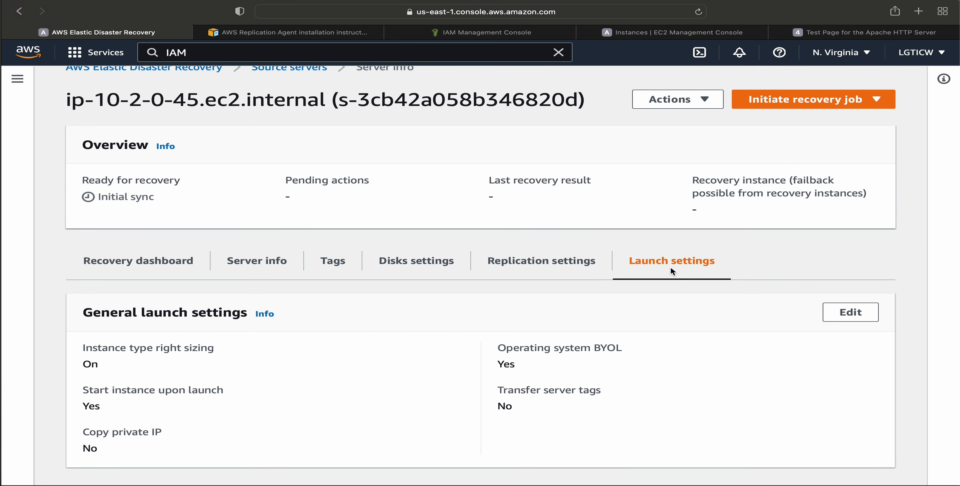
scroll(715, 348, "down", 9)
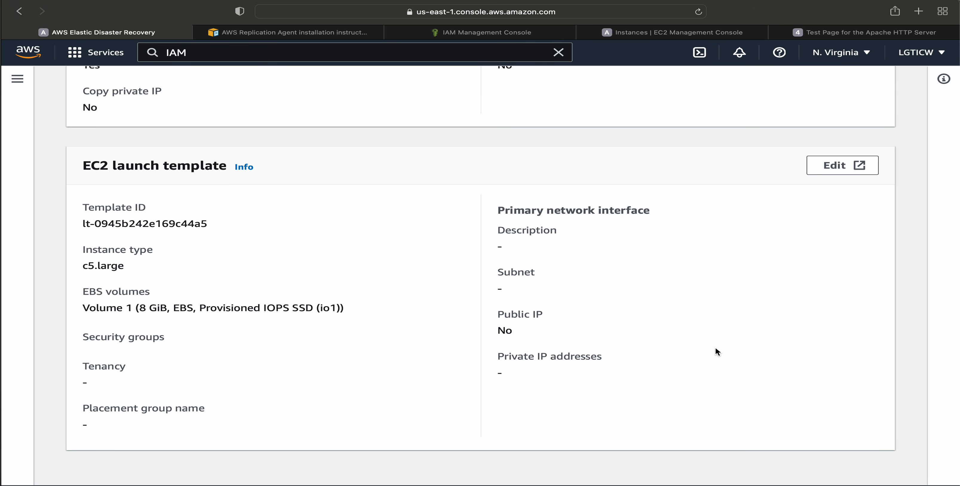
scroll(714, 352, "up", 5)
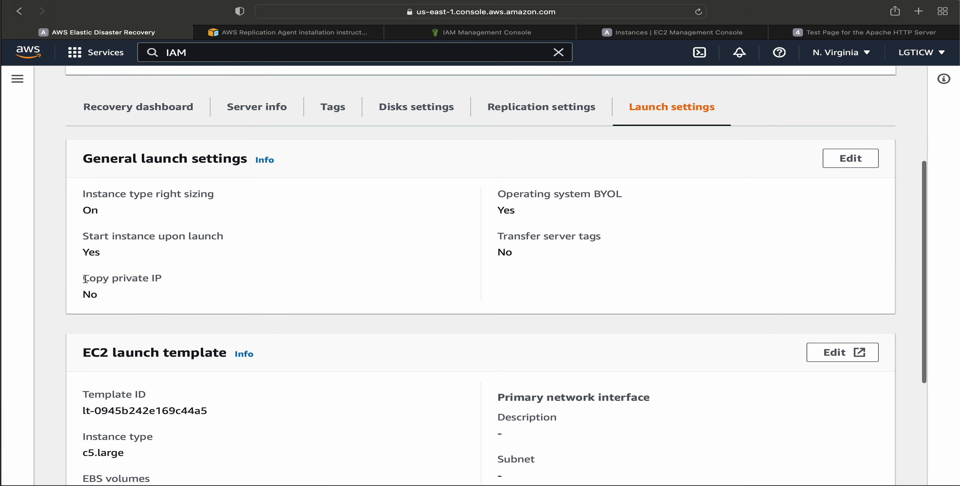
left_click_drag(82, 279, 161, 279)
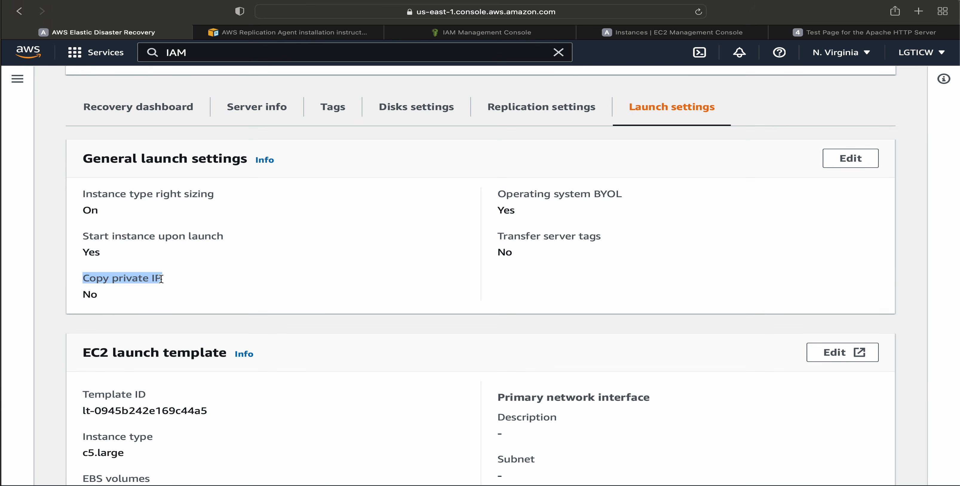
left_click(158, 290)
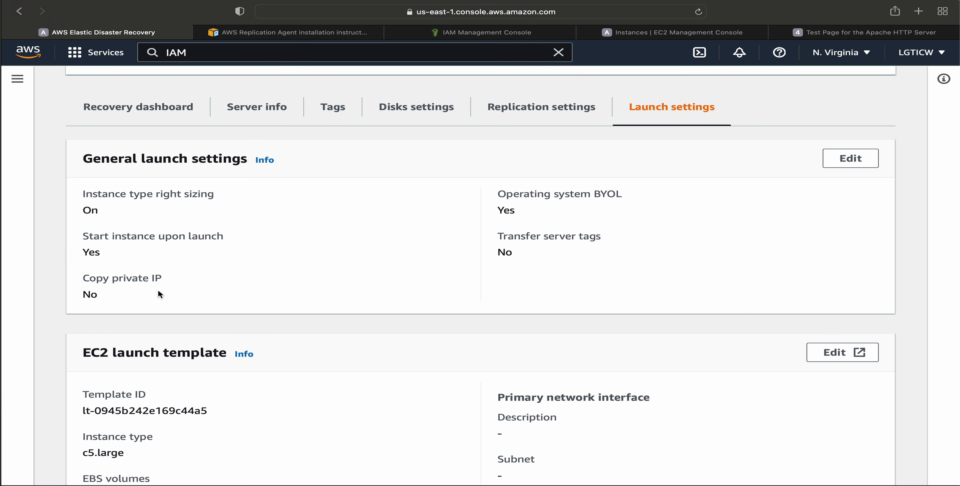
left_click_drag(76, 297, 167, 289)
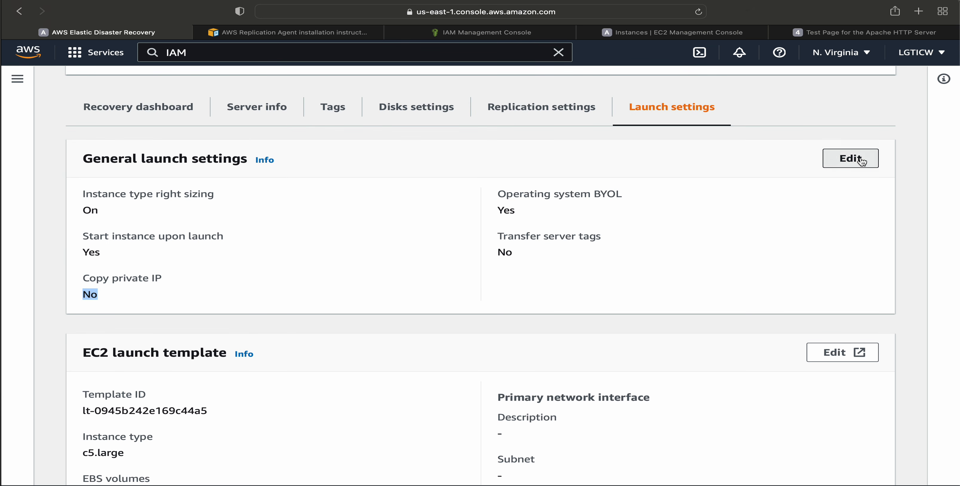
Open the general launch settings for editing and examine the EC2 launch template entry and the Basic instance type right sizing option.
left_click(835, 158)
scroll(357, 289, "down", 3)
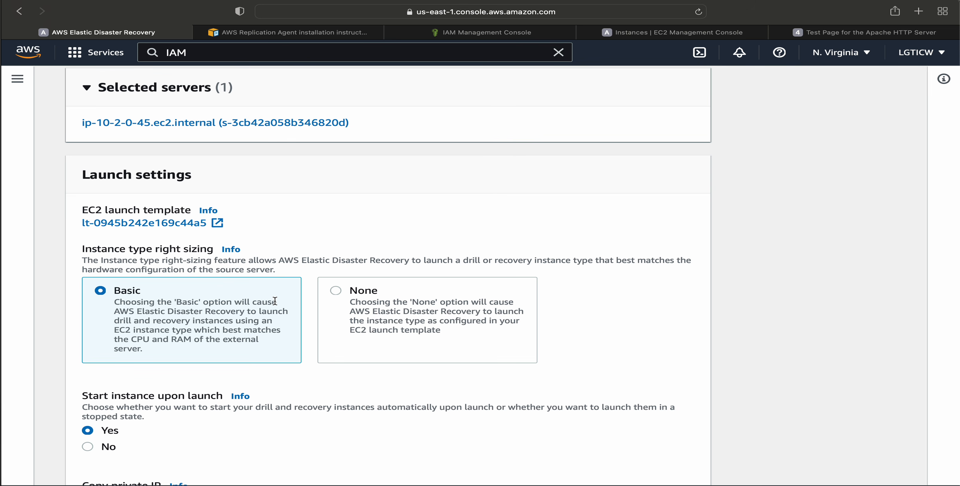
left_click_drag(75, 212, 181, 211)
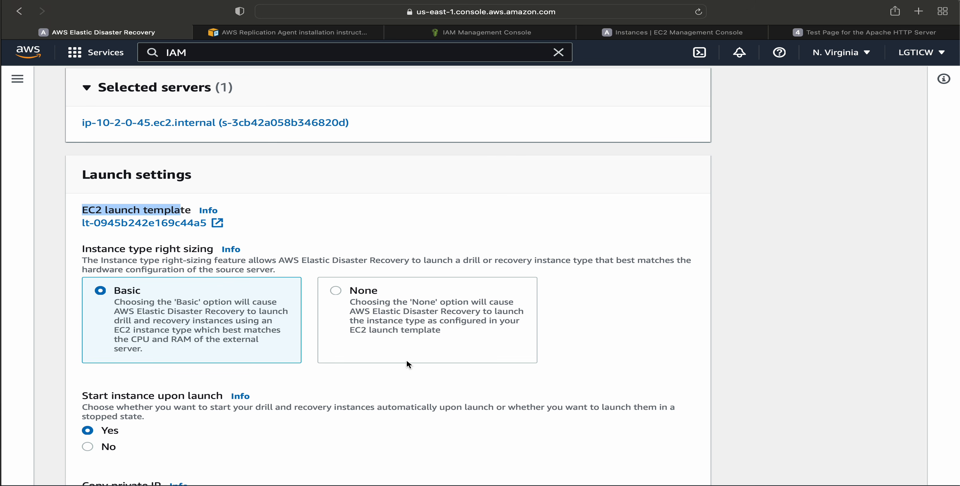
scroll(407, 360, "down", 1)
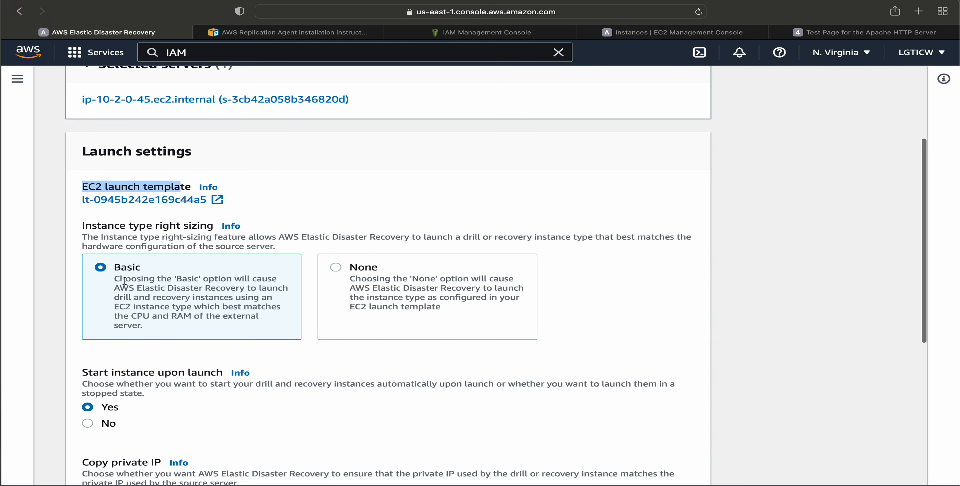
left_click_drag(120, 279, 253, 324)
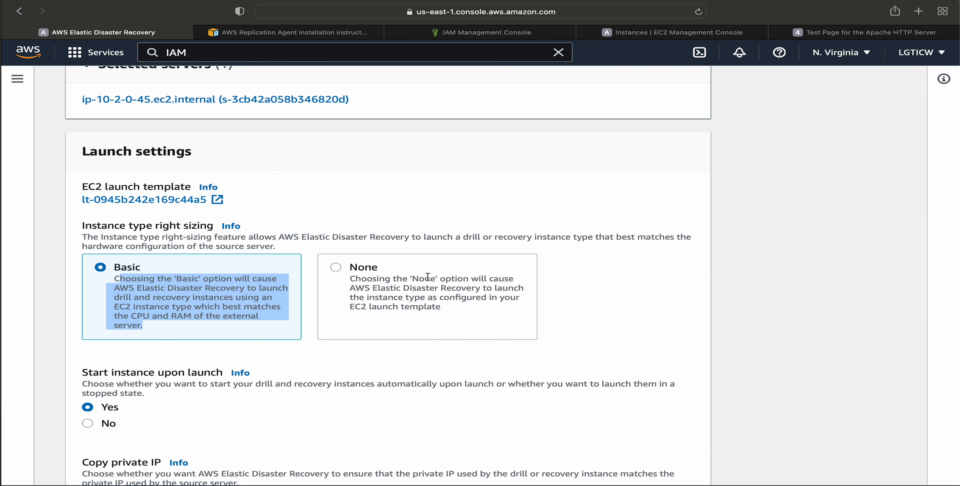
Review the start upon launch, Copy private IP, server tags and OS licensing options, and leave the launch settings without saving.
scroll(489, 319, "down", 3)
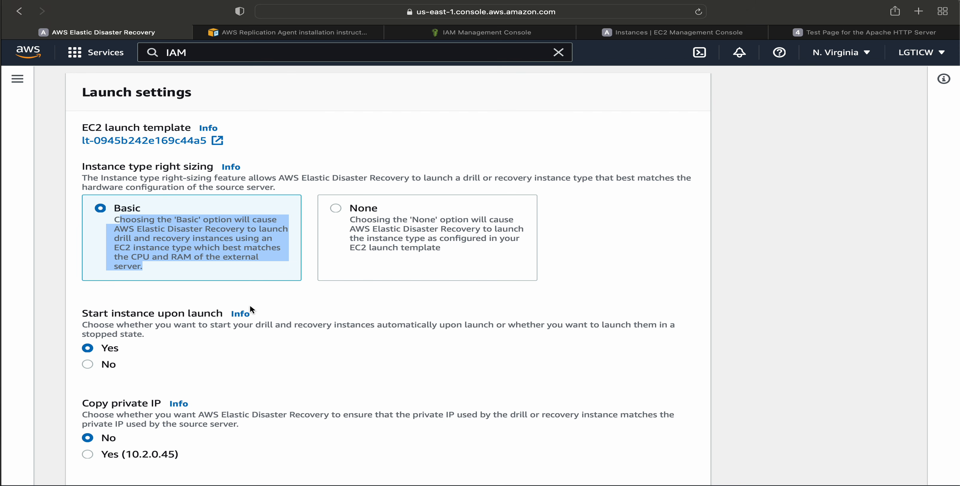
scroll(249, 305, "down", 3)
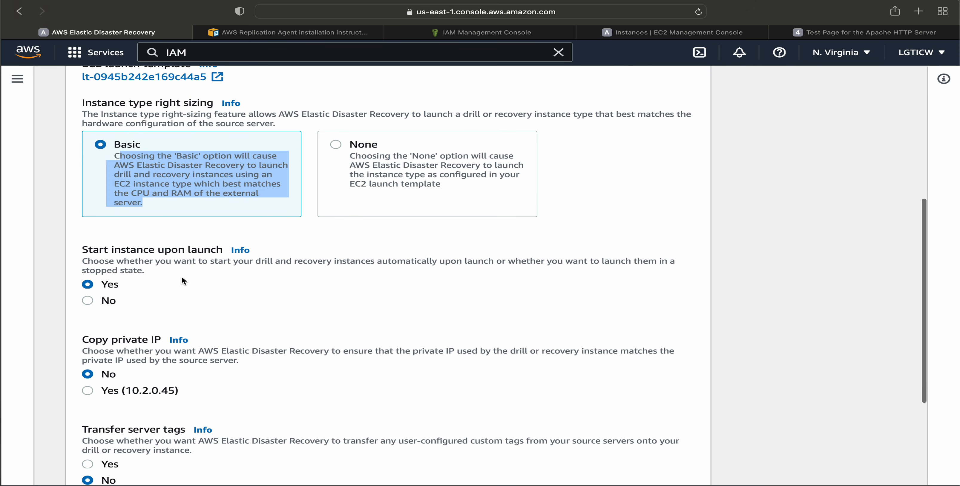
scroll(252, 343, "down", 1)
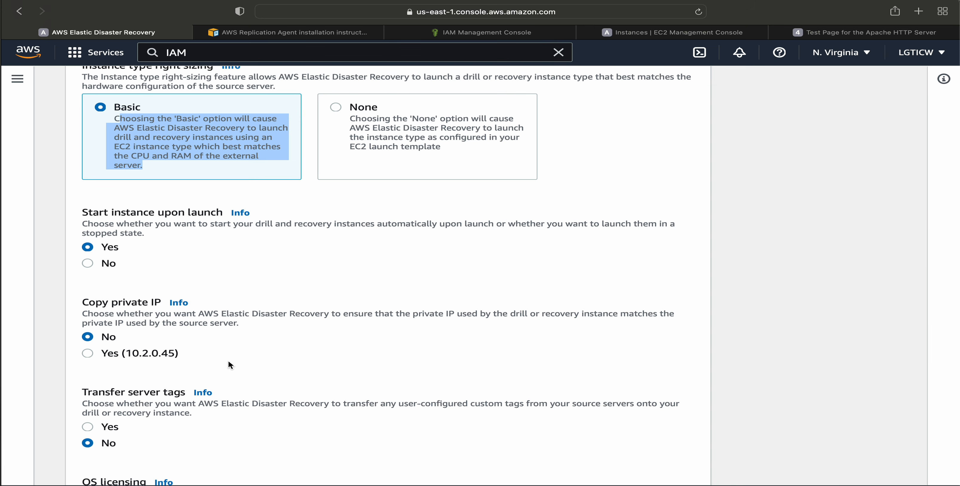
scroll(322, 363, "down", 2)
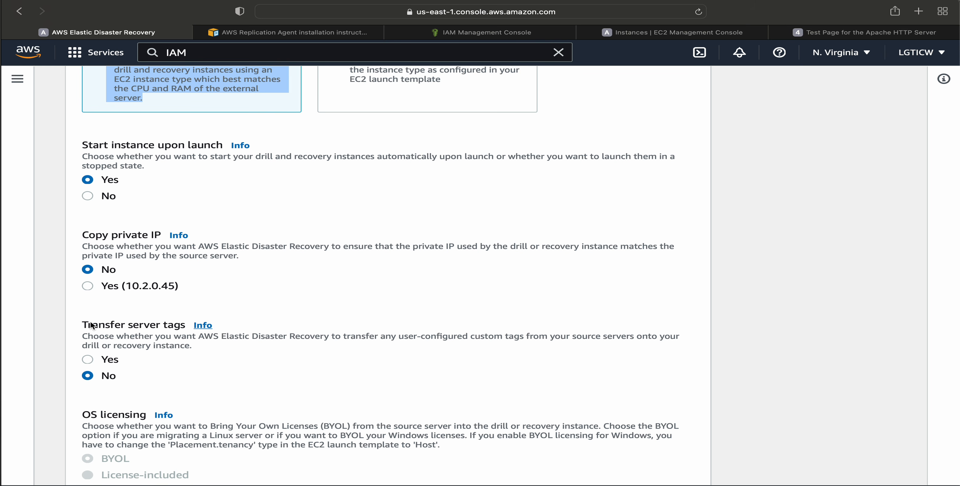
scroll(317, 346, "down", 3)
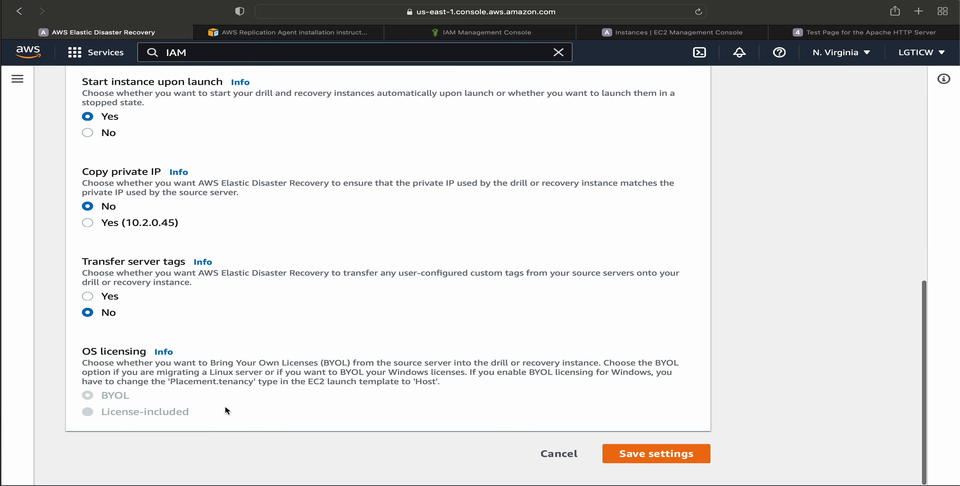
left_click(553, 454)
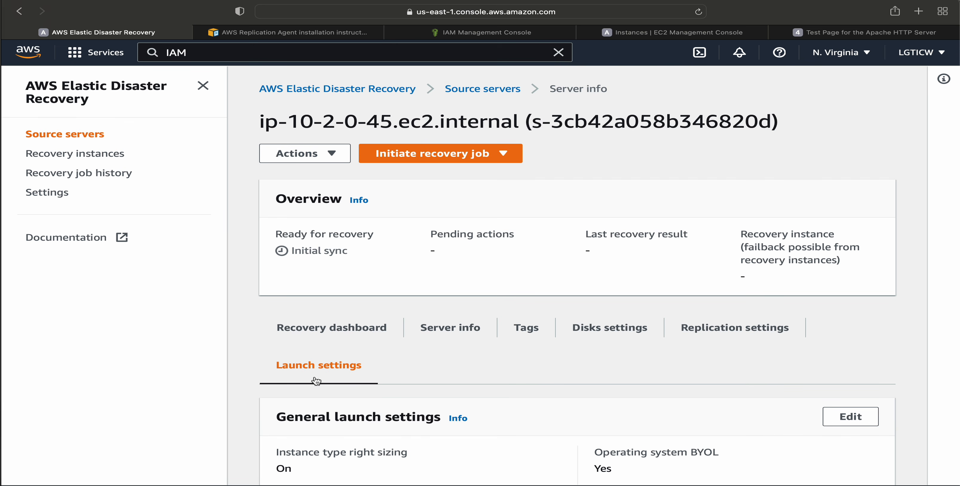
Review the EC2 launch template's instance type, EBS volume, subnet and public IP settings.
scroll(441, 396, "down", 10)
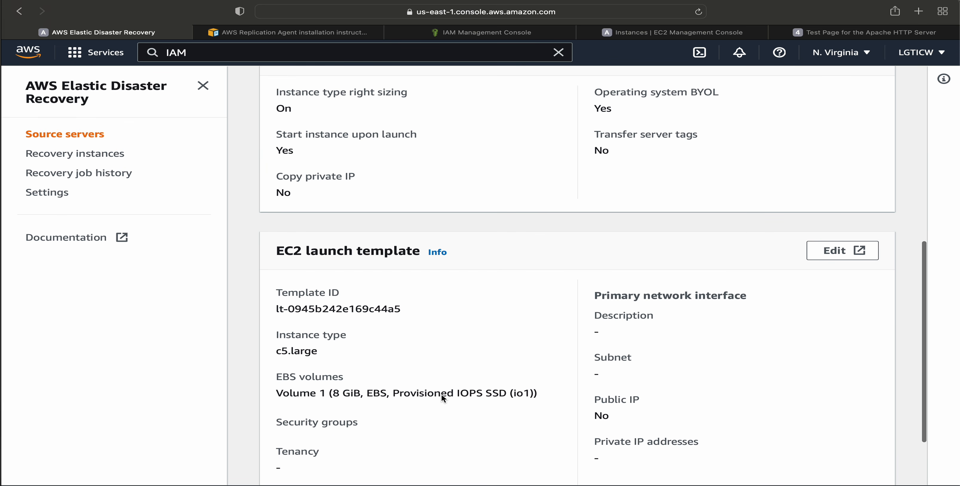
left_click_drag(270, 246, 413, 248)
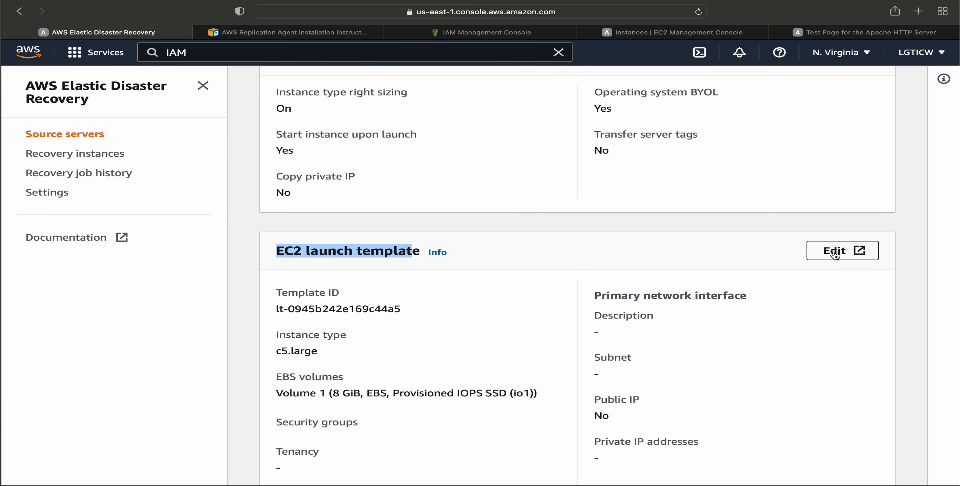
scroll(545, 427, "down", 3)
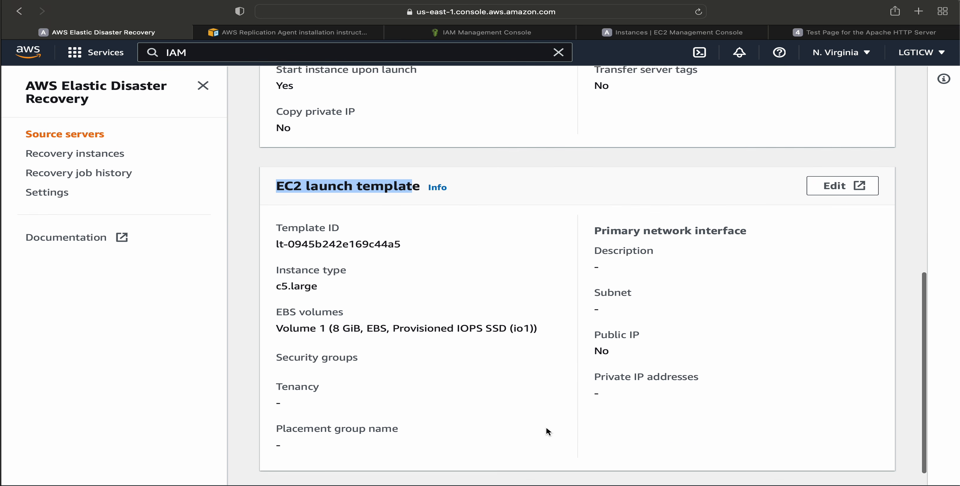
left_click_drag(276, 282, 349, 282)
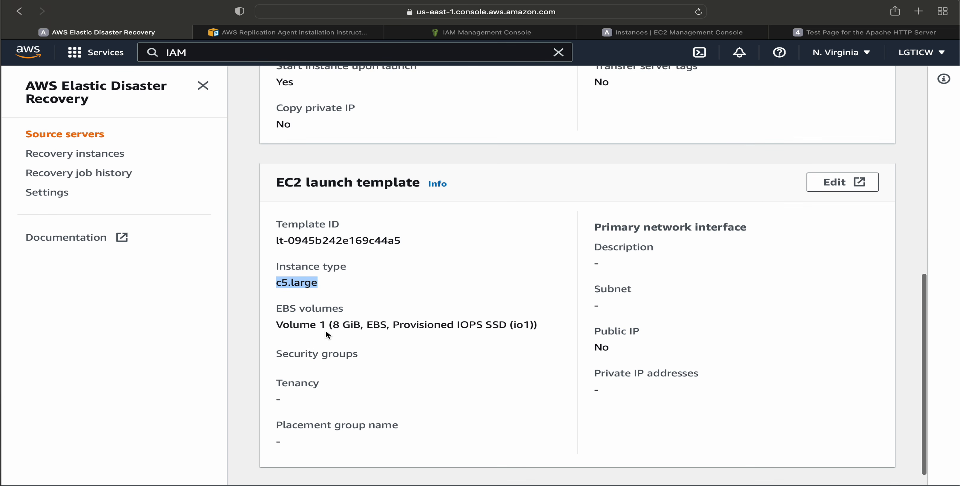
left_click_drag(288, 322, 490, 326)
left_click(492, 322)
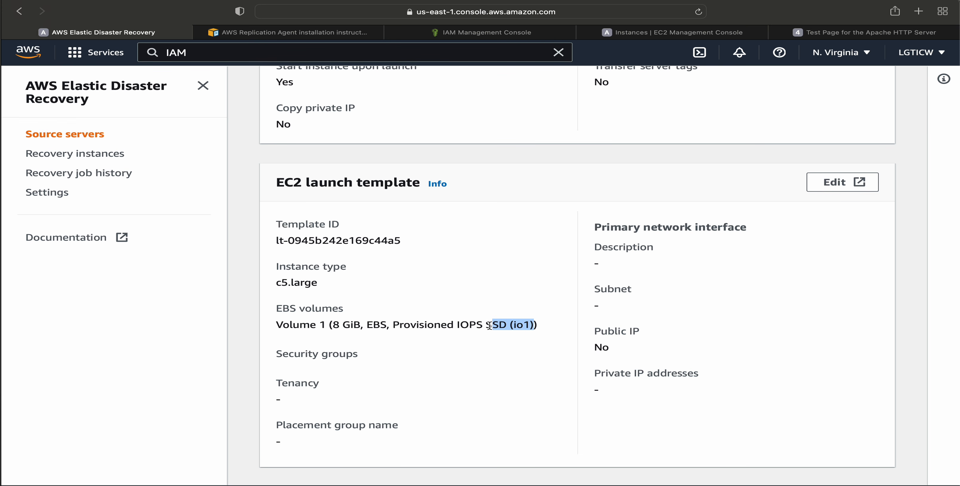
left_click_drag(594, 289, 667, 312)
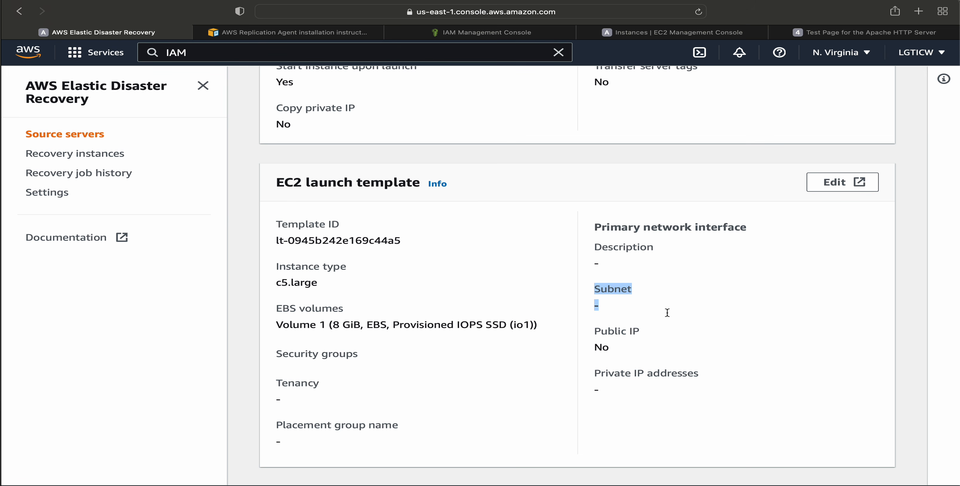
left_click_drag(594, 331, 649, 360)
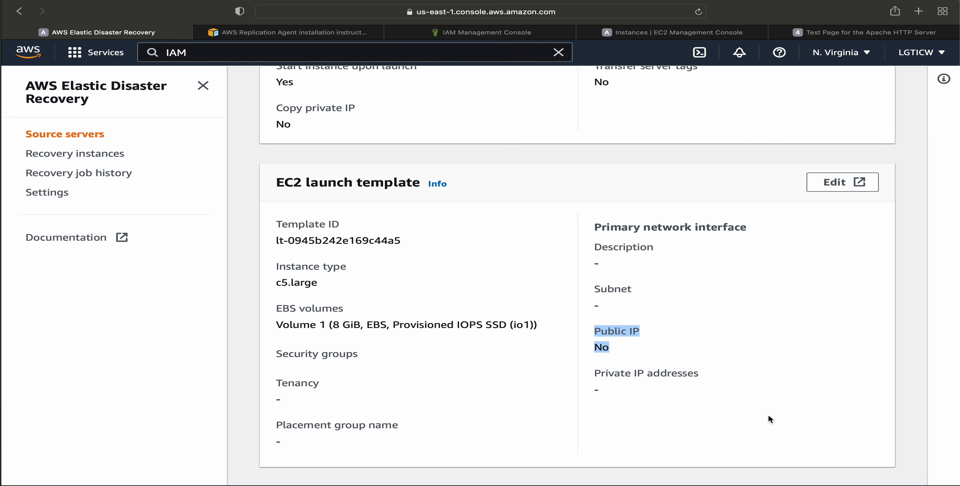
Start a new version of the EC2 launch template described as testdefault and expand its source template details.
left_click(828, 183)
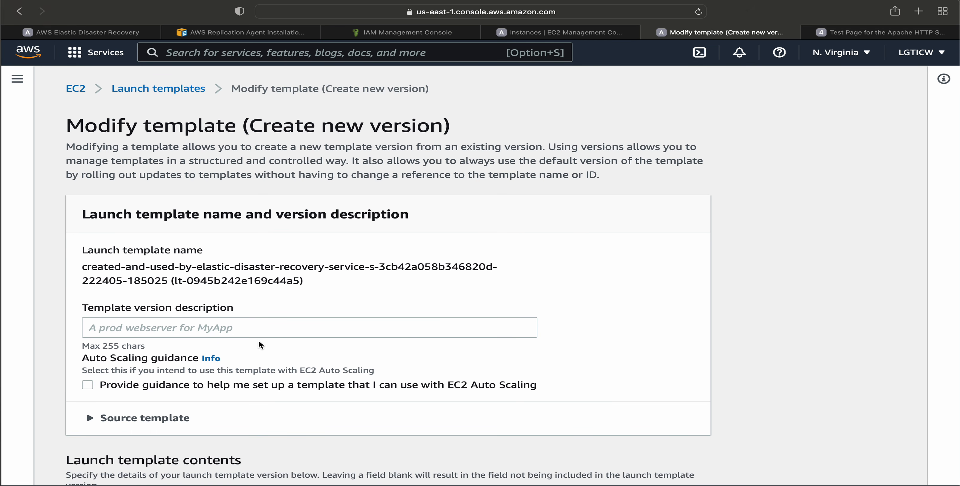
left_click(202, 328)
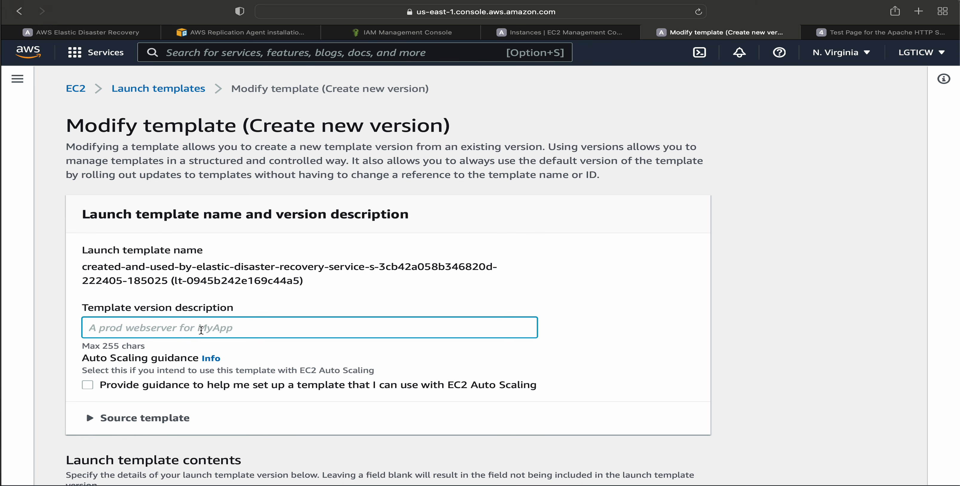
type("testd")
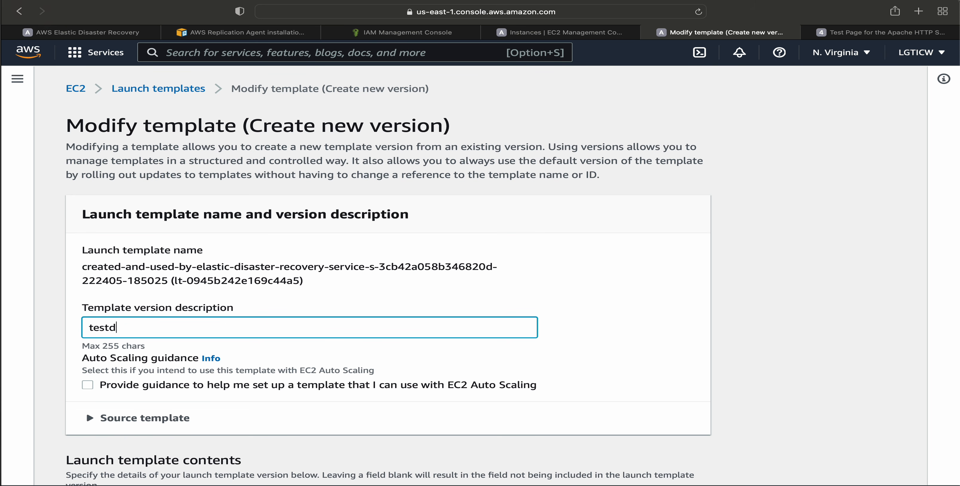
type("efault")
scroll(552, 276, "down", 3)
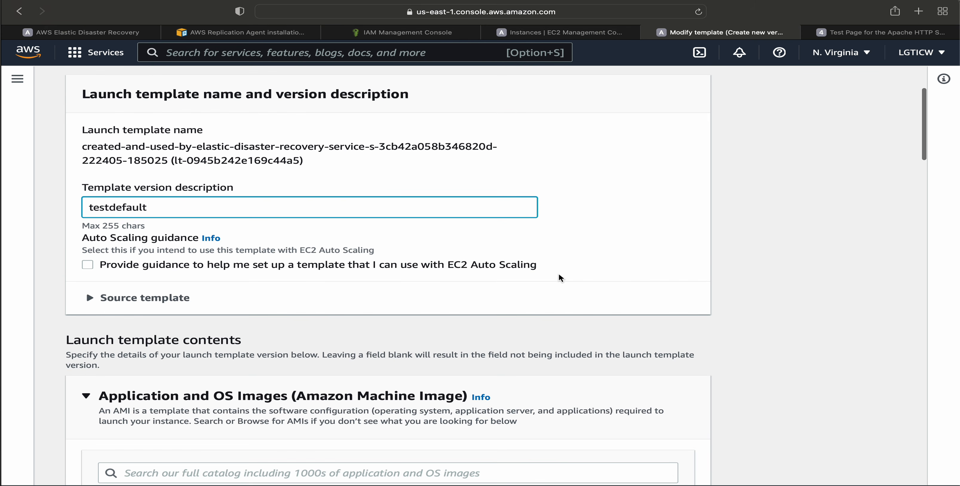
left_click(108, 300)
scroll(306, 317, "down", 2)
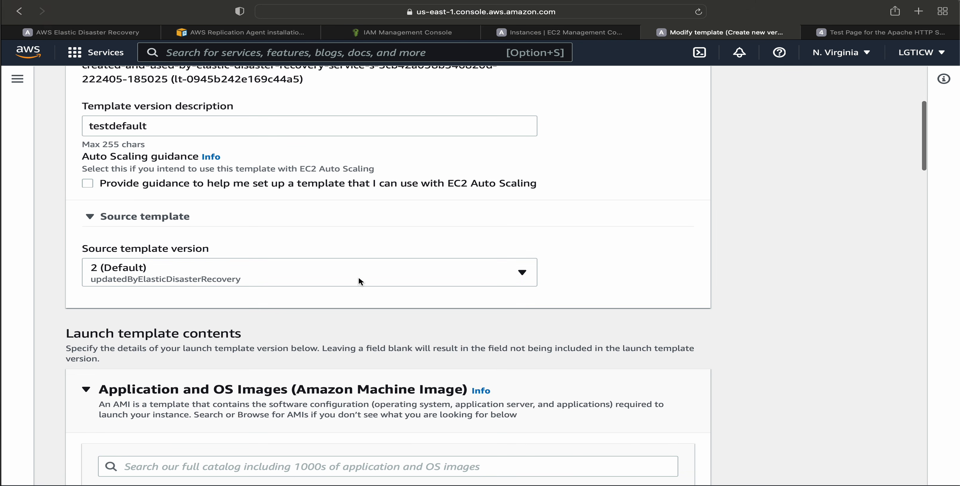
Choose the Quick Start Amazon Linux image, Amazon Linux 2 AMI (HVM) - Kernel 5.10, SSD Volume Type, for the launch template.
scroll(633, 257, "down", 5)
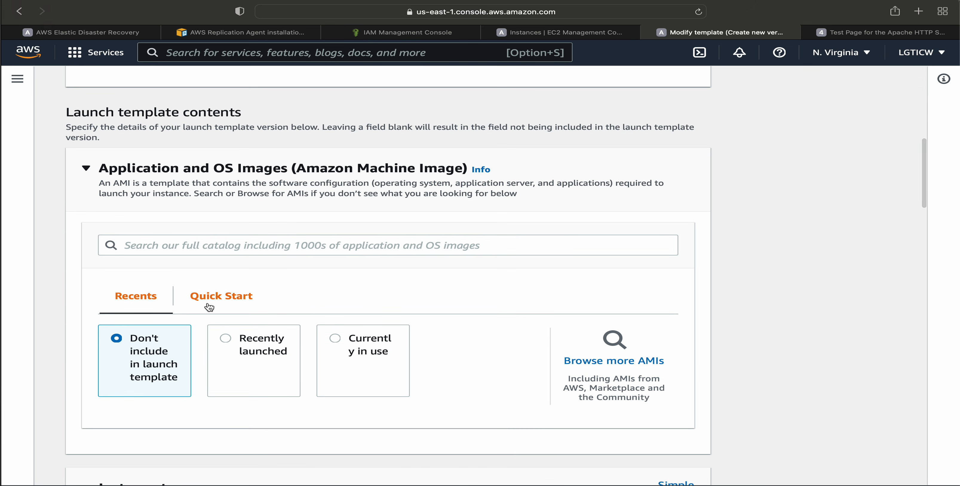
scroll(390, 332, "down", 3)
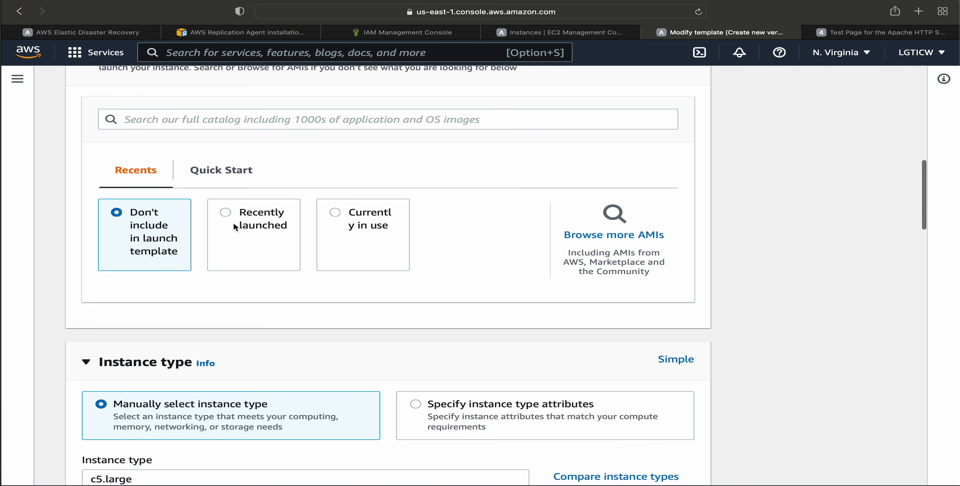
left_click(207, 185)
left_click(215, 228)
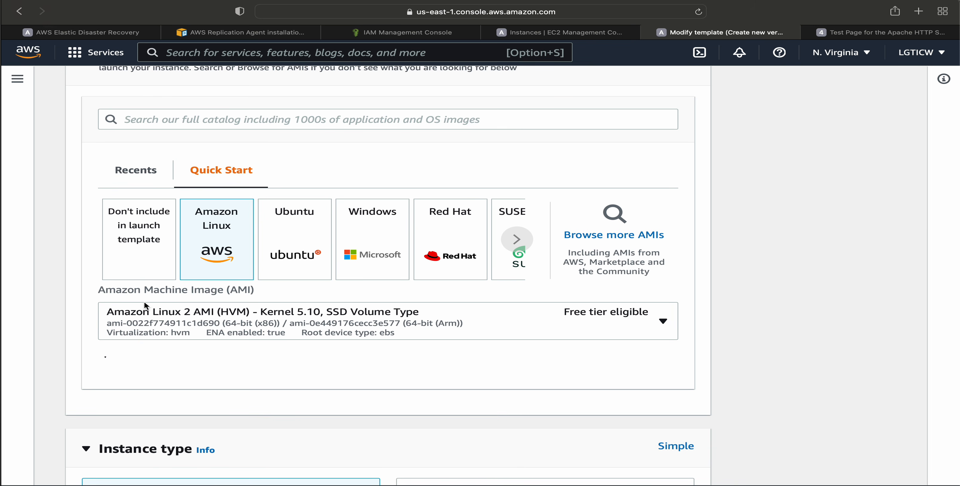
scroll(584, 372, "down", 5)
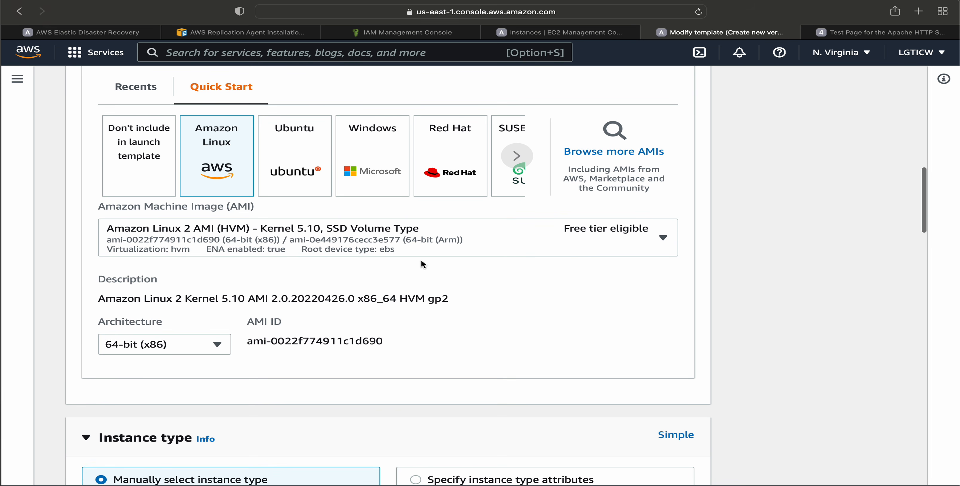
left_click(421, 253)
left_click(796, 305)
scroll(498, 377, "down", 3)
scroll(377, 365, "up", 5)
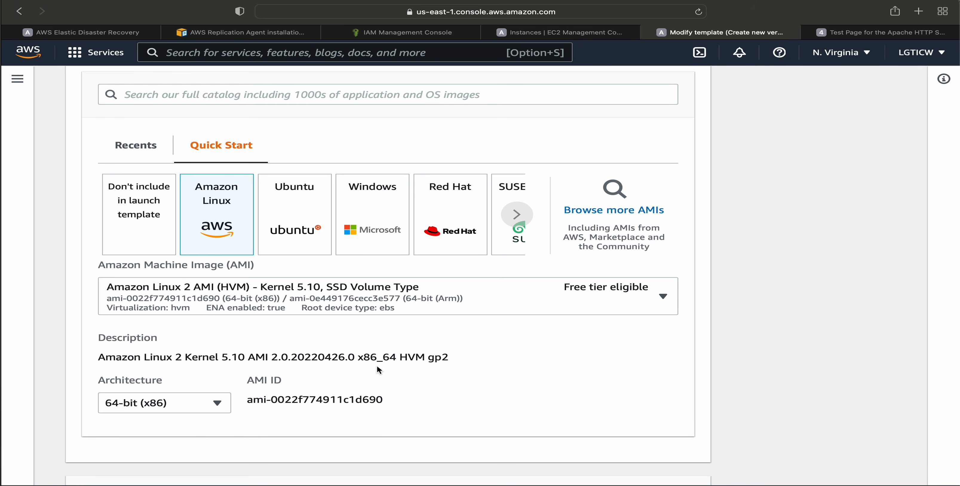
Find the t3 family among the instance types and set the launch template's instance type to t3.micro.
scroll(435, 309, "down", 7)
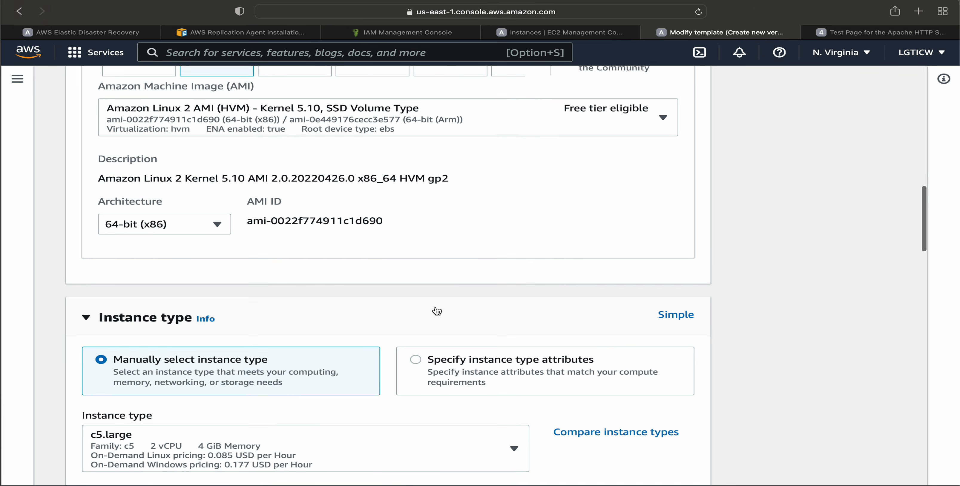
scroll(334, 337, "down", 2)
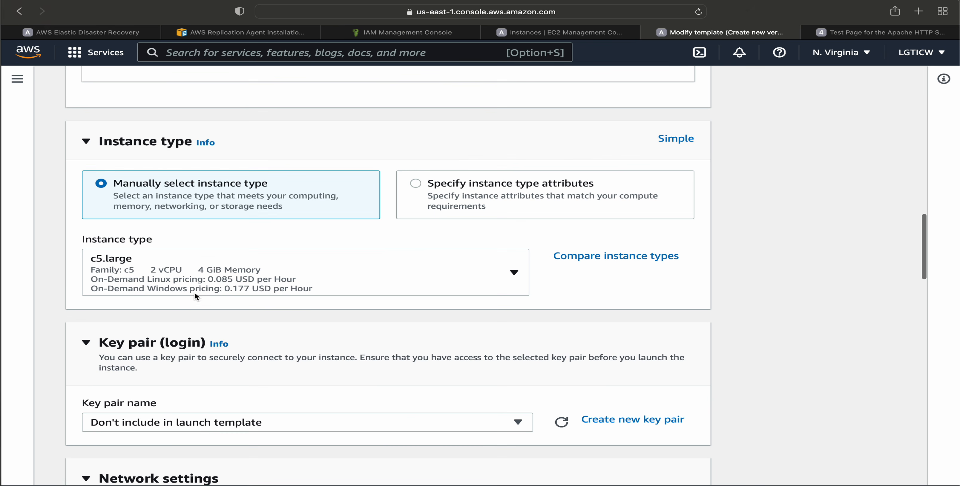
left_click(194, 287)
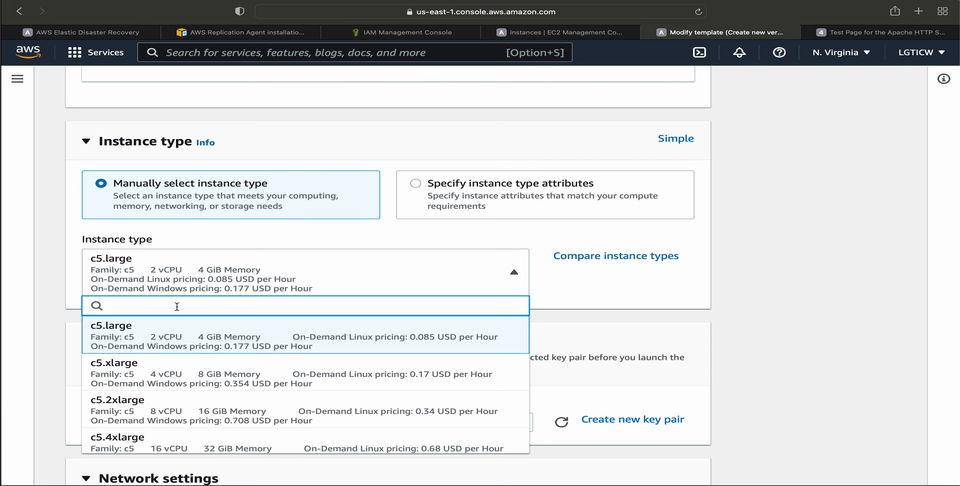
type("t3")
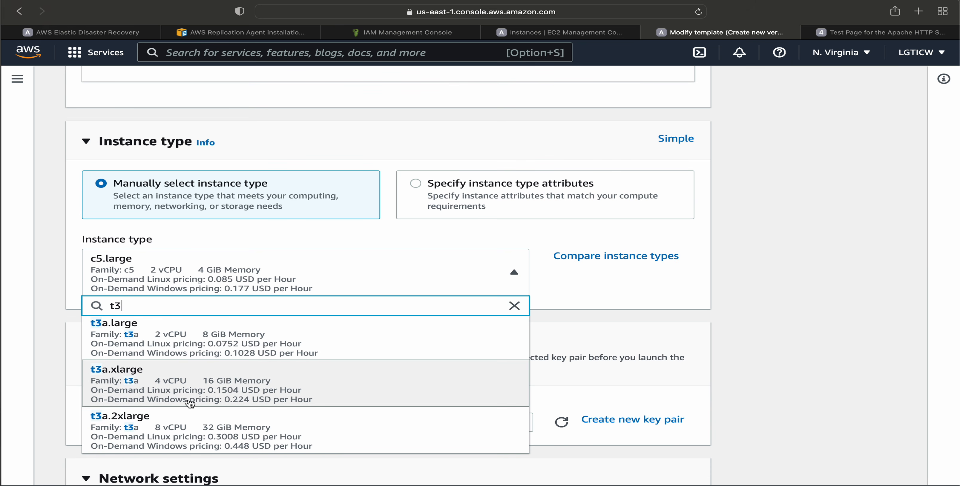
scroll(182, 335, "down", 2)
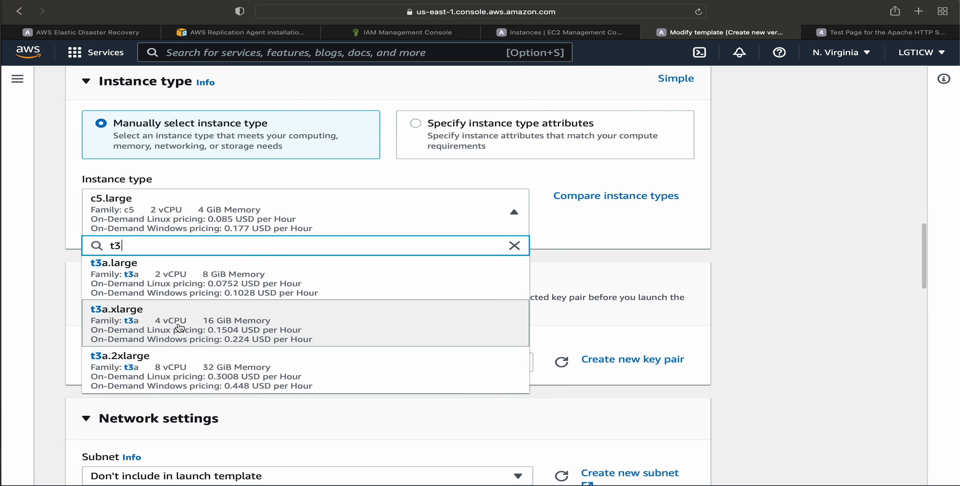
type(".")
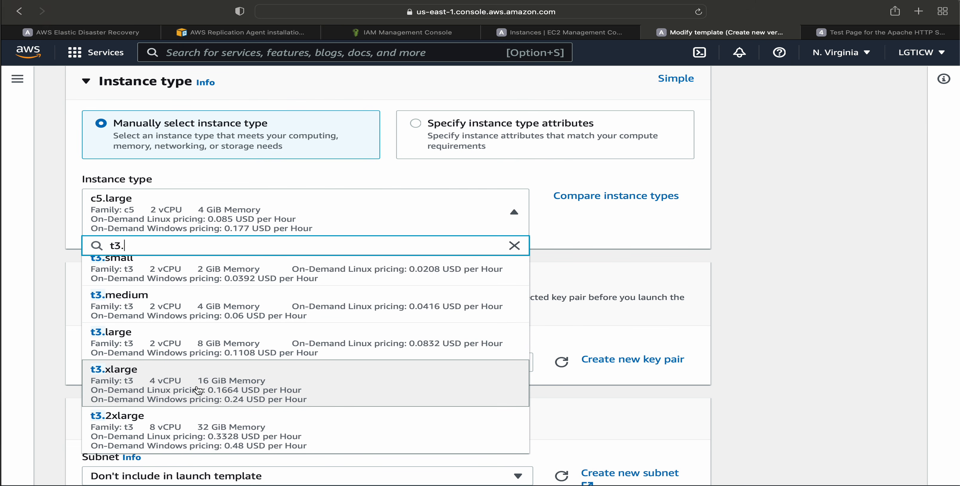
scroll(221, 315, "up", 1)
scroll(220, 315, "up", 1)
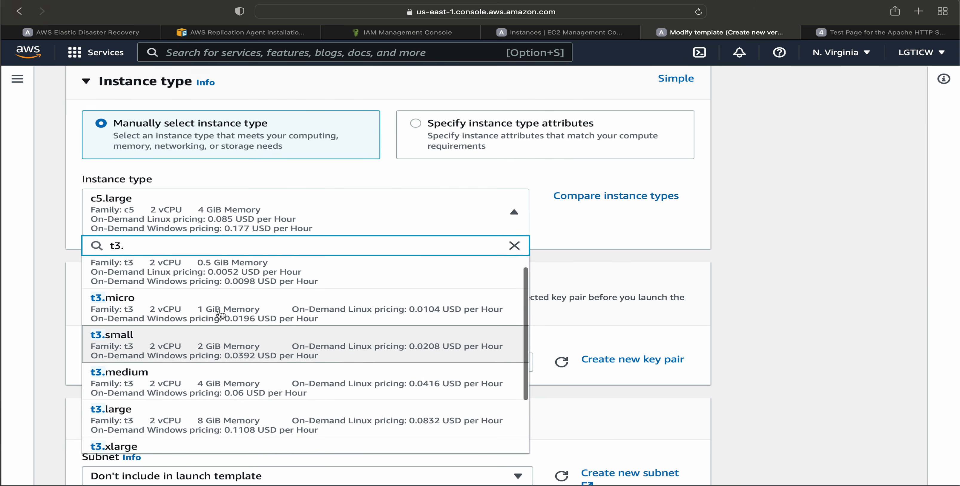
left_click(172, 311)
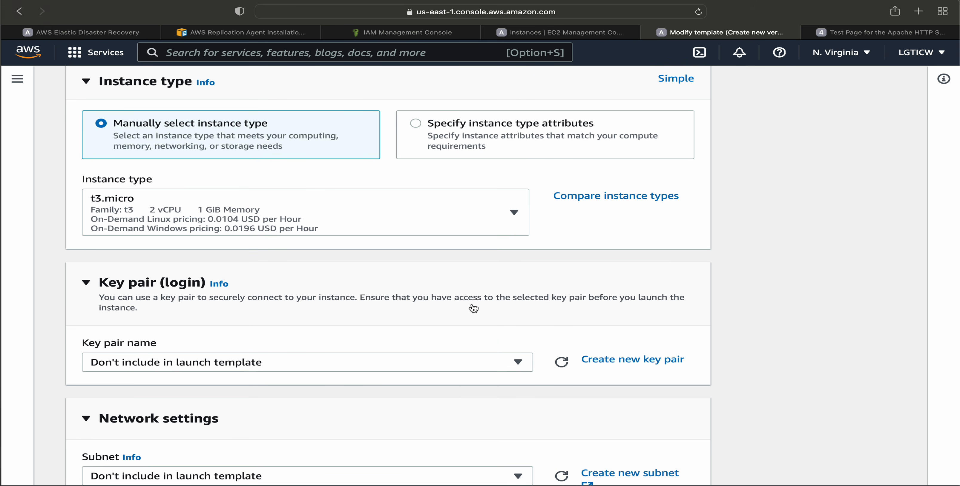
Set the launch template's key pair to cloud4devops and its subnet to Public_Subnet1.
scroll(671, 287, "down", 2)
left_click(117, 295)
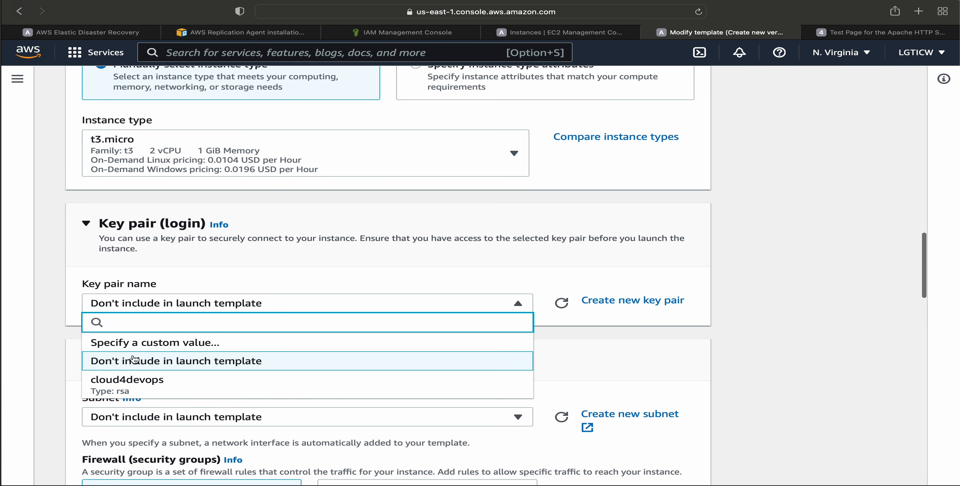
left_click(135, 388)
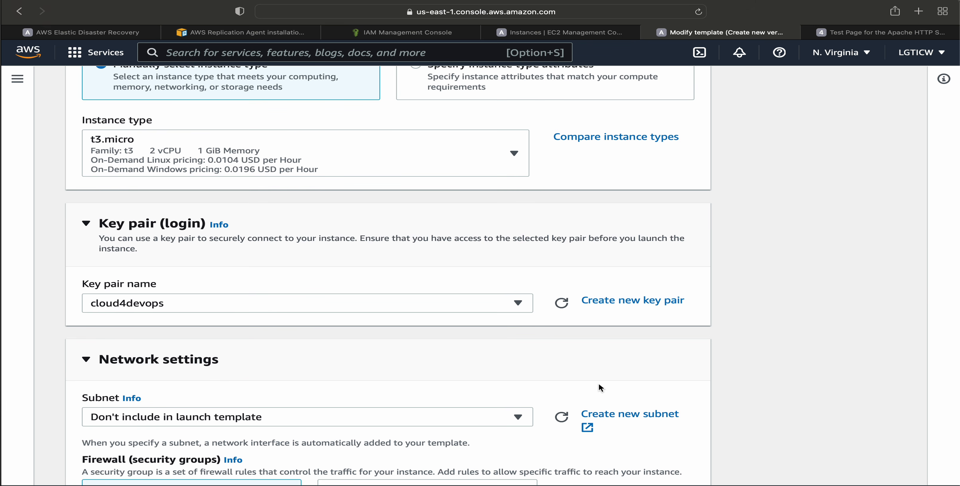
scroll(676, 373, "down", 3)
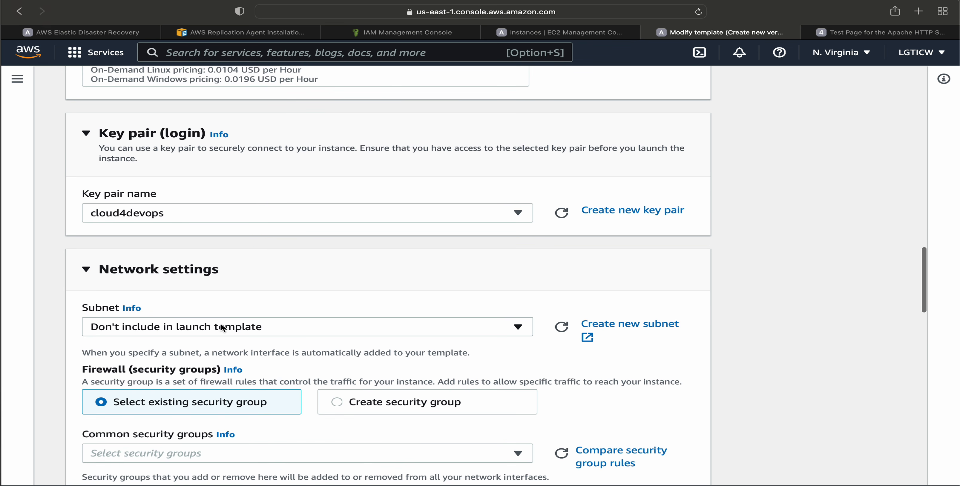
left_click(255, 328)
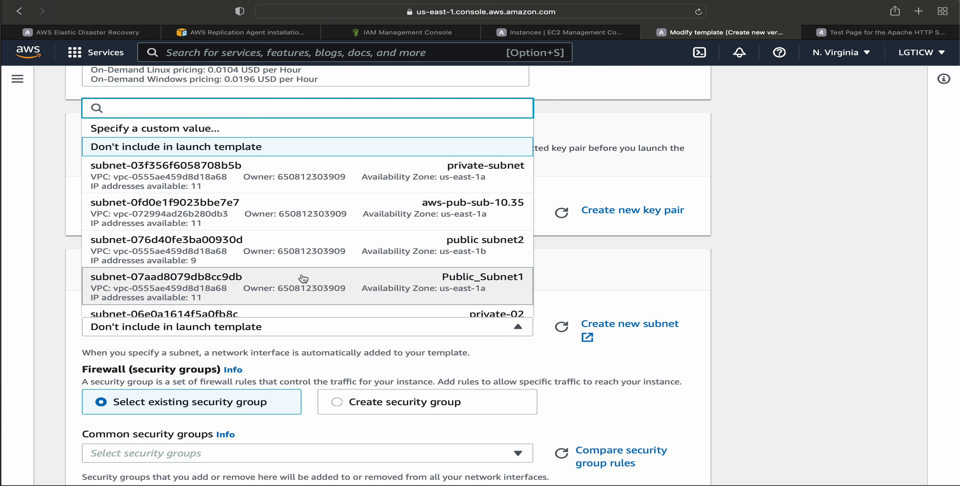
left_click(170, 286)
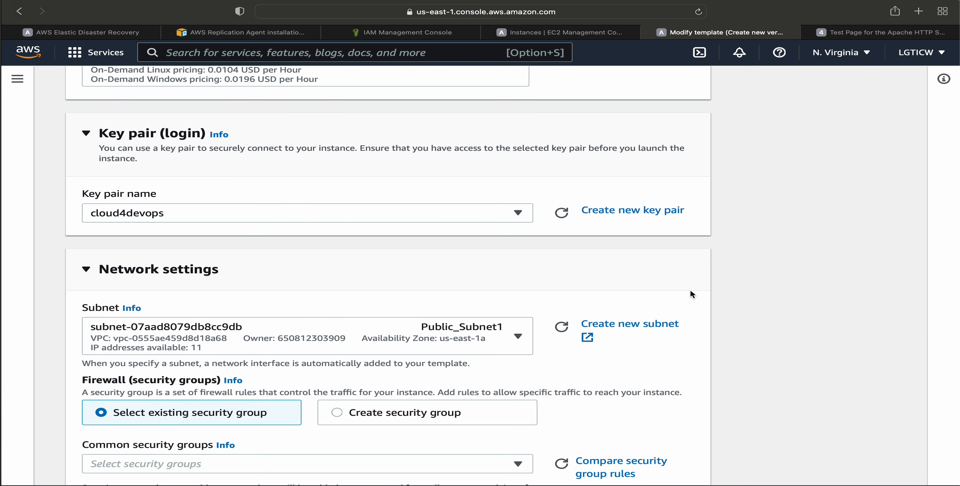
Assign the existing security group sgp-all and expand the advanced network configuration to review network interface 1.
scroll(815, 325, "down", 5)
left_click(172, 325)
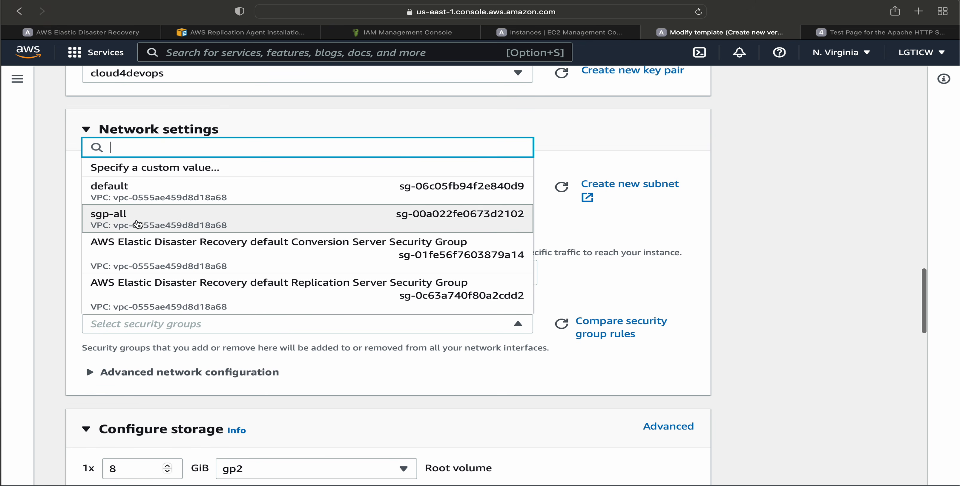
left_click(138, 224)
scroll(783, 320, "down", 5)
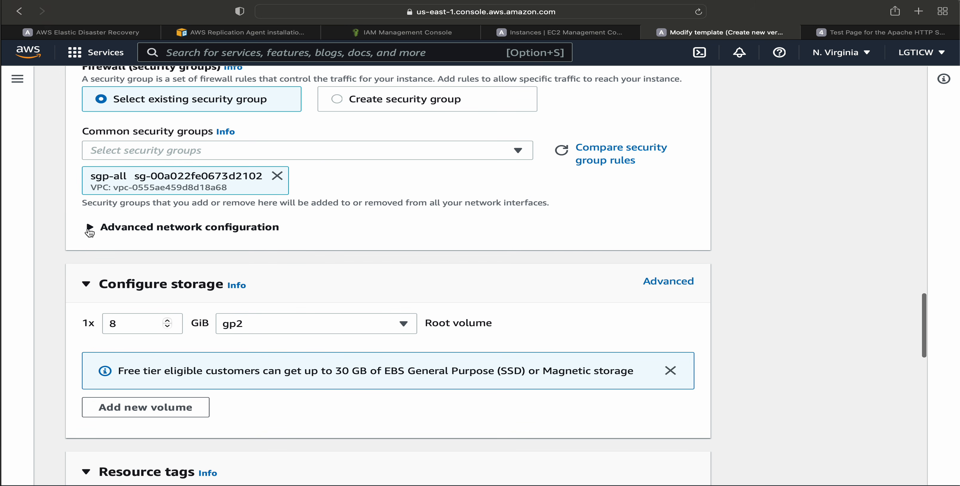
left_click(90, 228)
scroll(75, 254, "down", 2)
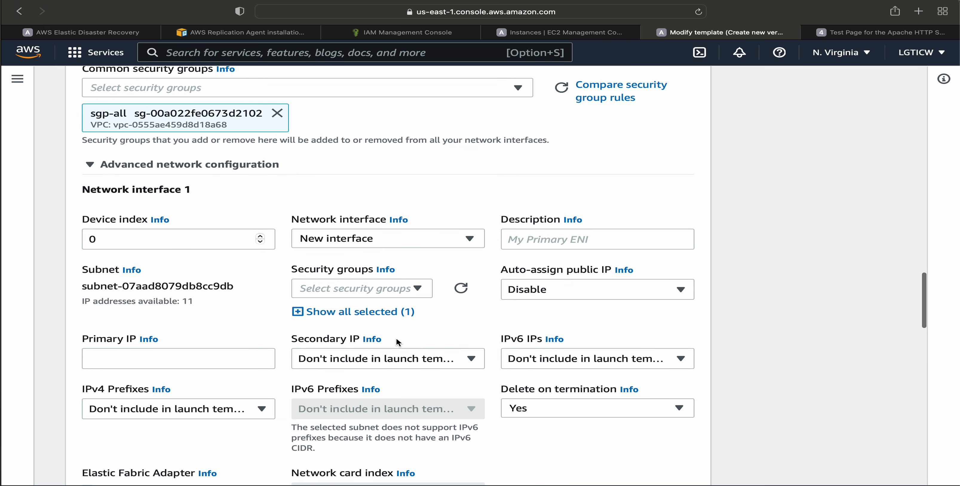
scroll(396, 338, "down", 2)
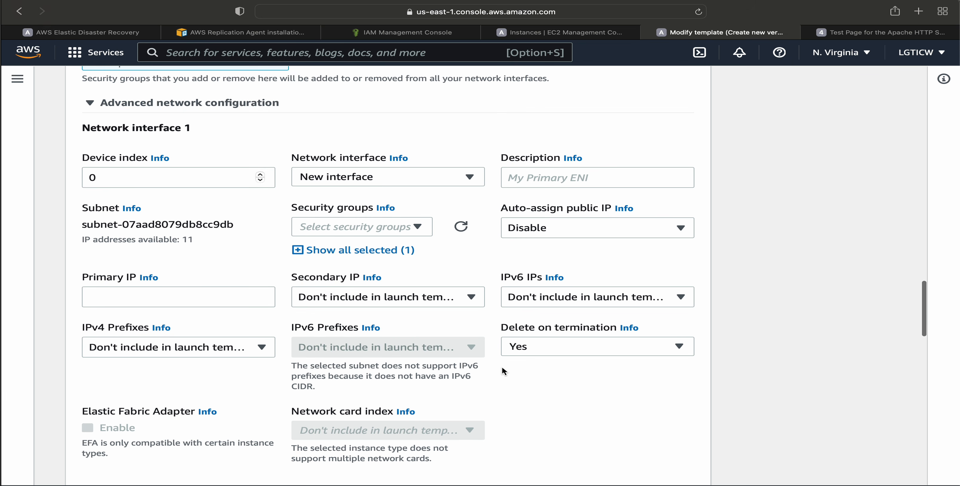
Set the root volume's storage type to General purpose SSD (gp3).
scroll(502, 366, "down", 8)
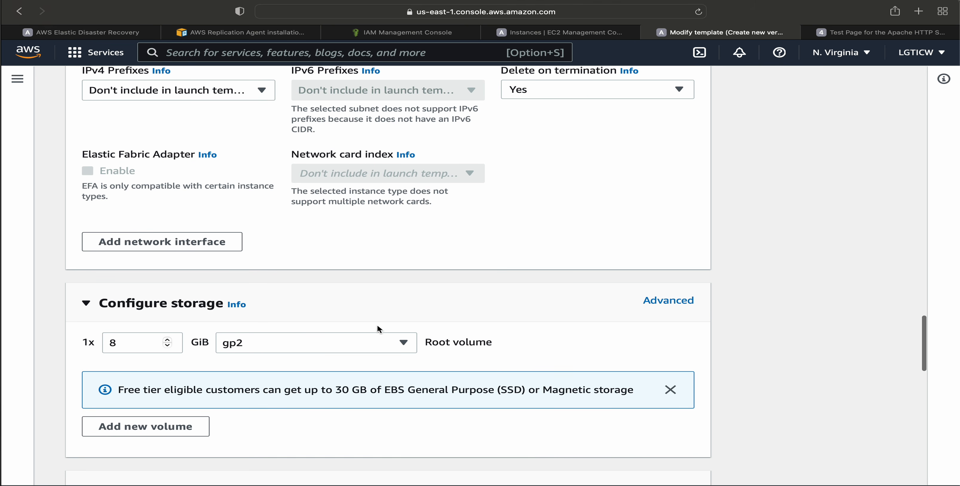
left_click(270, 347)
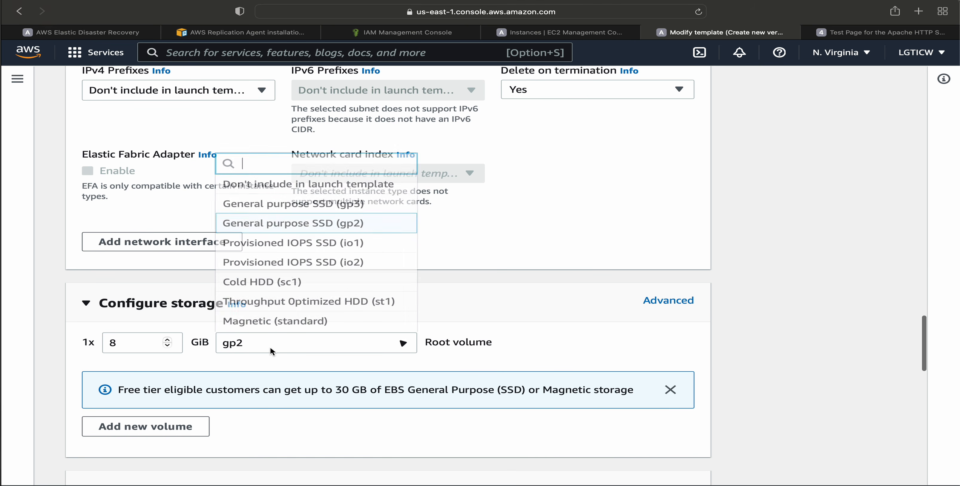
left_click(278, 206)
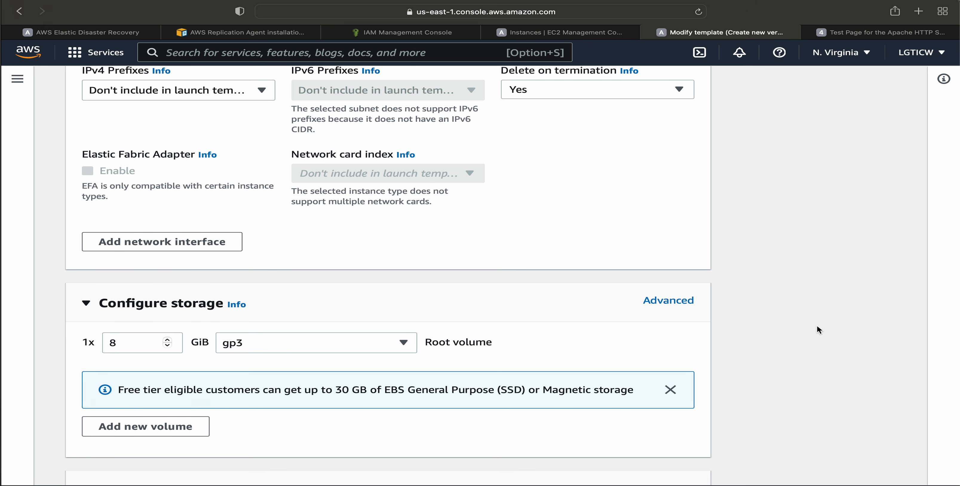
Review the launch template's resource tags and its advanced details, including the IAM instance profile and user data.
scroll(817, 327, "down", 3)
scroll(817, 326, "down", 3)
scroll(816, 326, "down", 3)
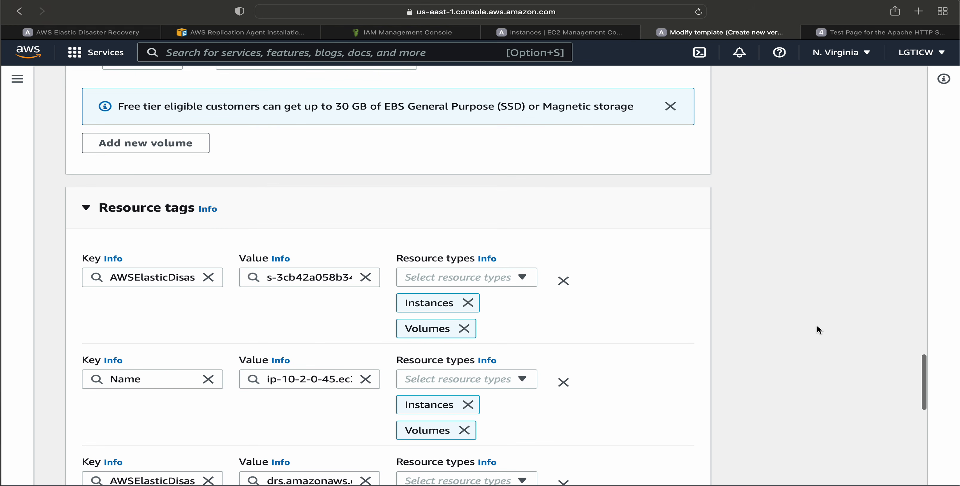
scroll(817, 327, "down", 2)
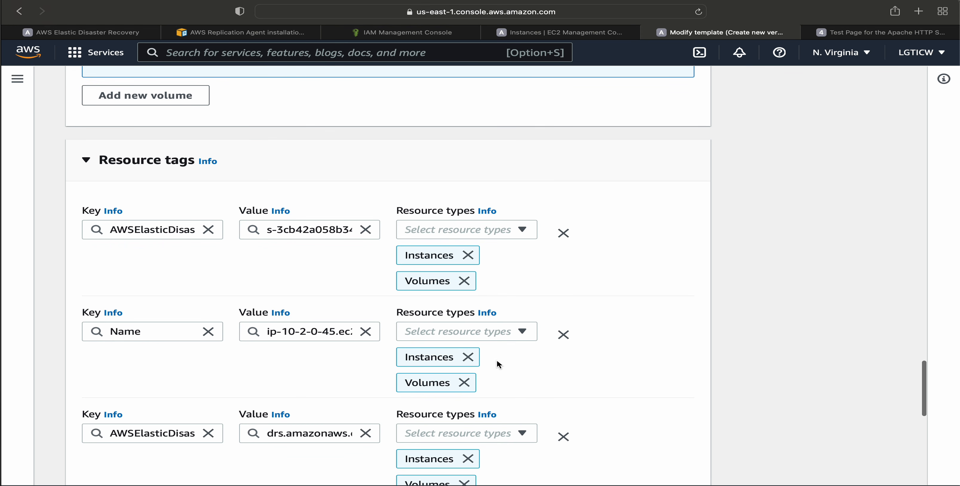
scroll(497, 364, "down", 3)
scroll(498, 362, "down", 5)
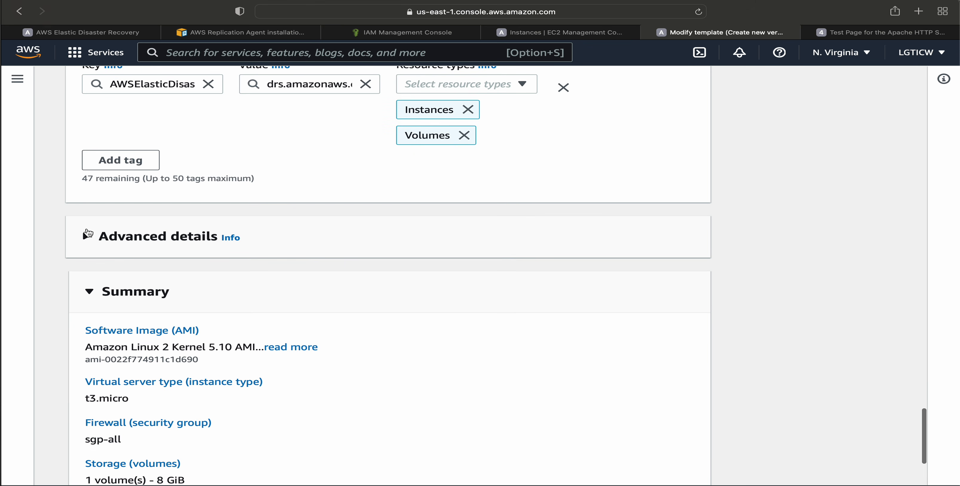
left_click(88, 236)
scroll(339, 317, "down", 2)
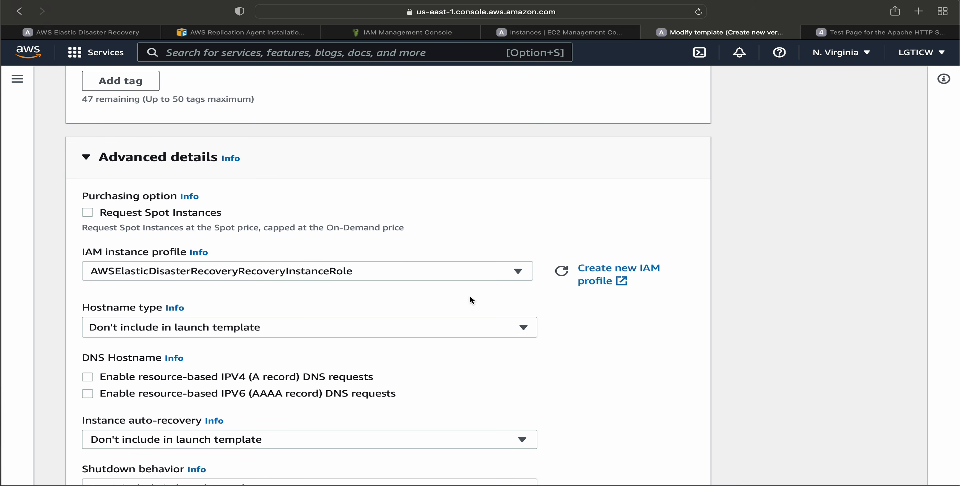
scroll(591, 347, "down", 5)
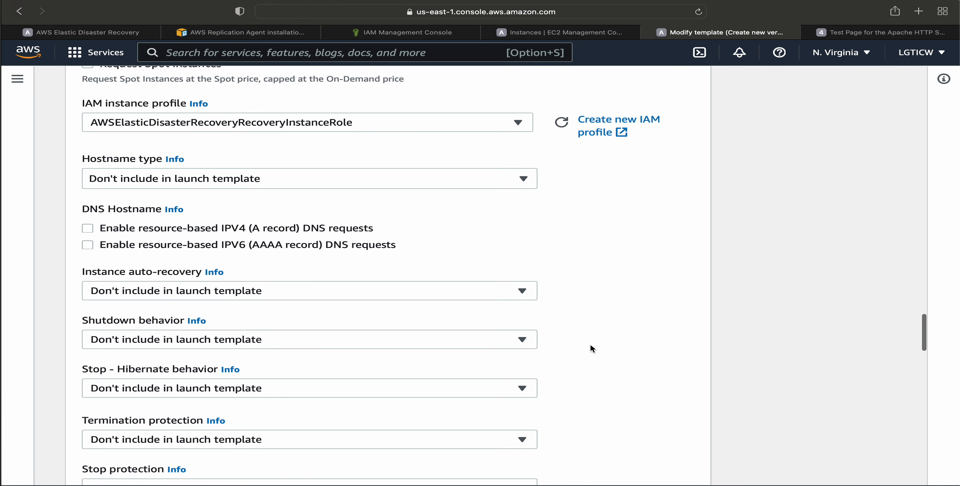
scroll(590, 343, "down", 15)
scroll(511, 285, "down", 10)
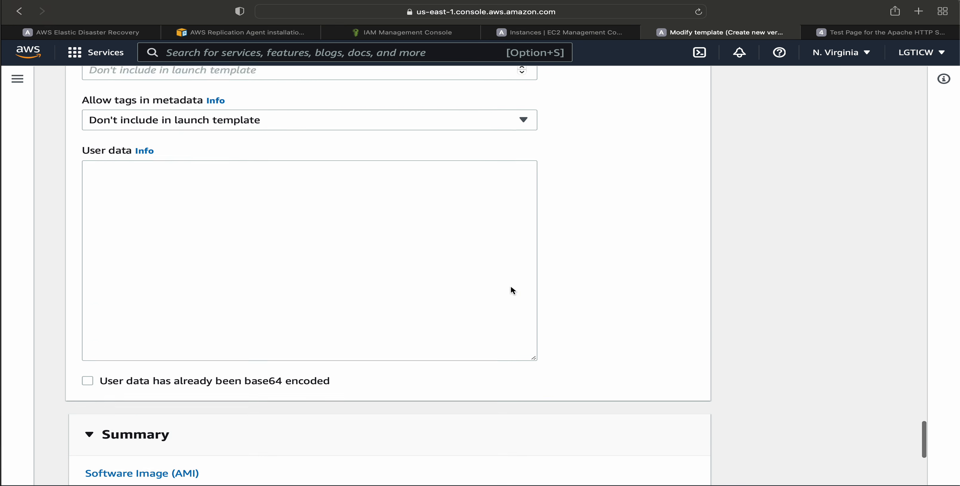
scroll(511, 290, "down", 3)
scroll(511, 290, "up", 3)
left_click(146, 248)
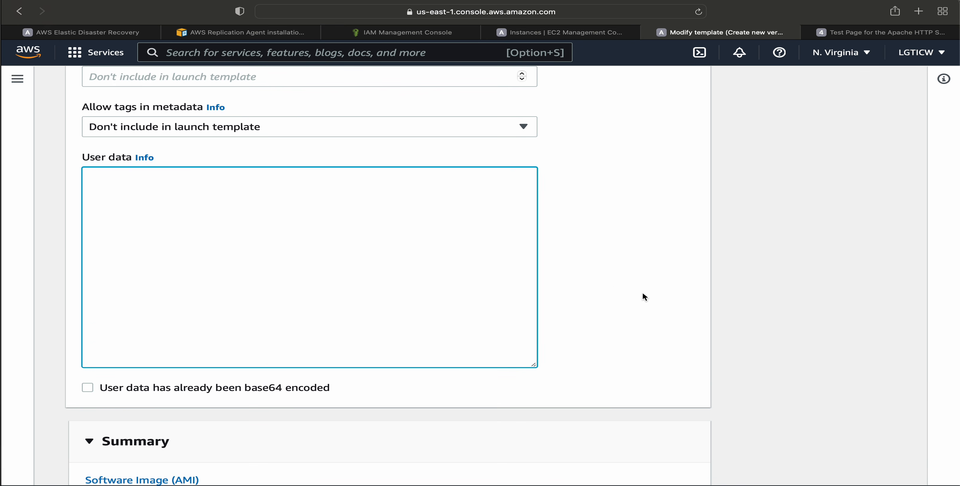
Check the launch template's summary and create the template version.
scroll(650, 298, "down", 5)
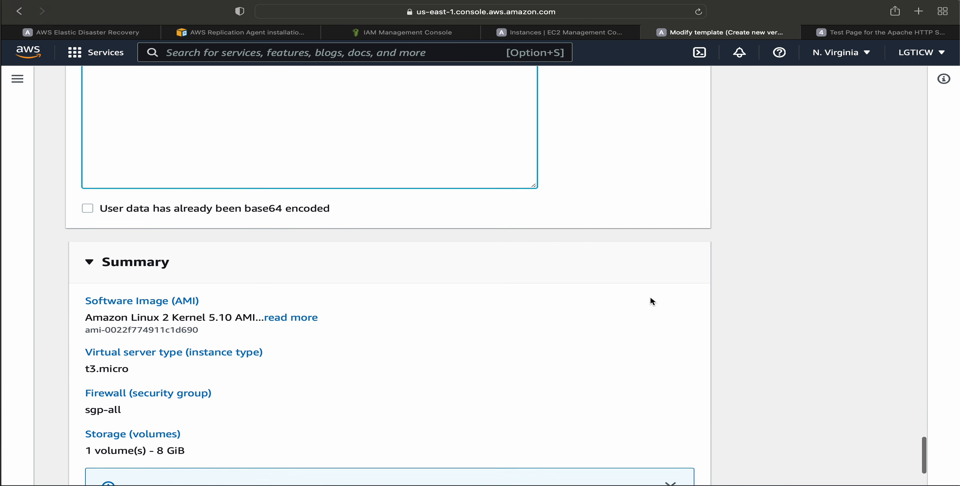
scroll(650, 301, "down", 3)
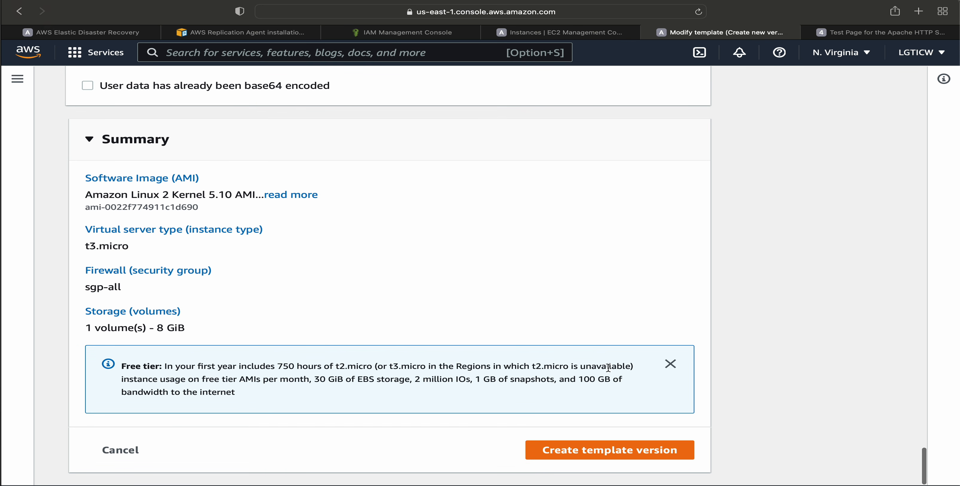
left_click(607, 454)
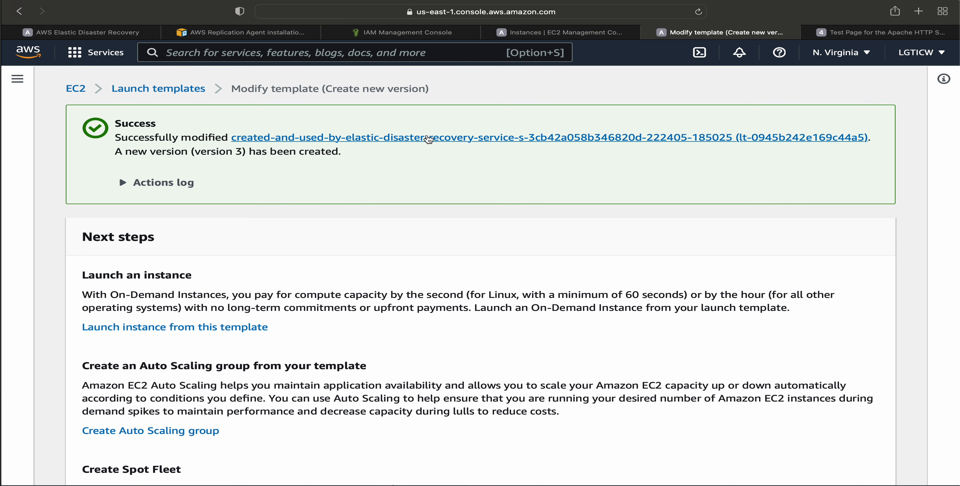
Open the modified launch template and set version 3 (testdefault) as its default version.
left_click(429, 140)
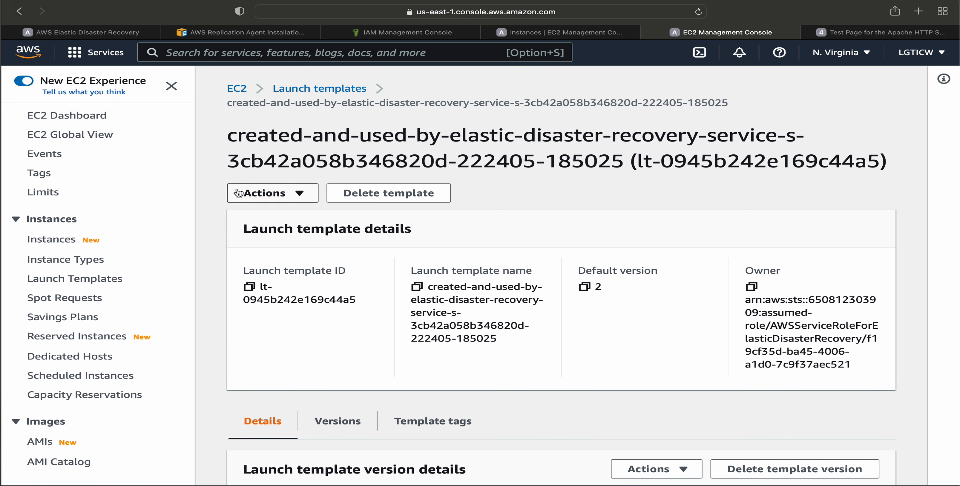
left_click(238, 192)
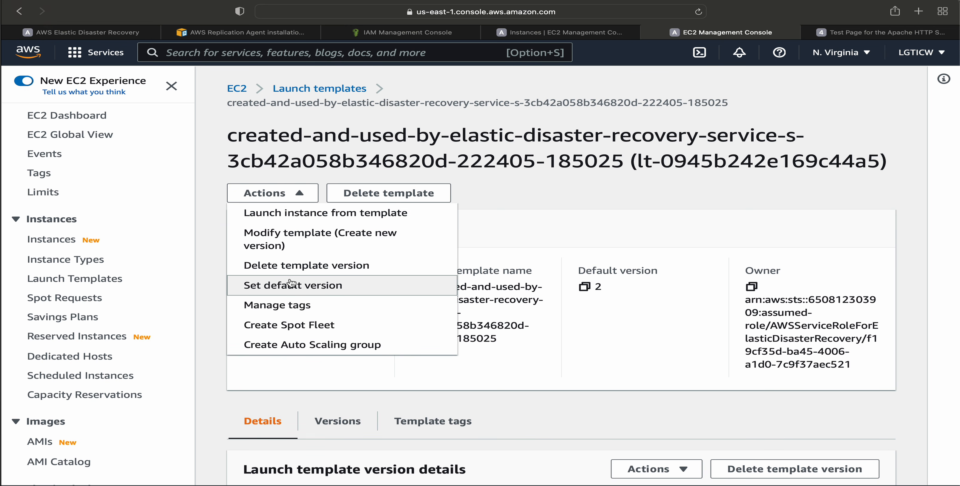
left_click(291, 286)
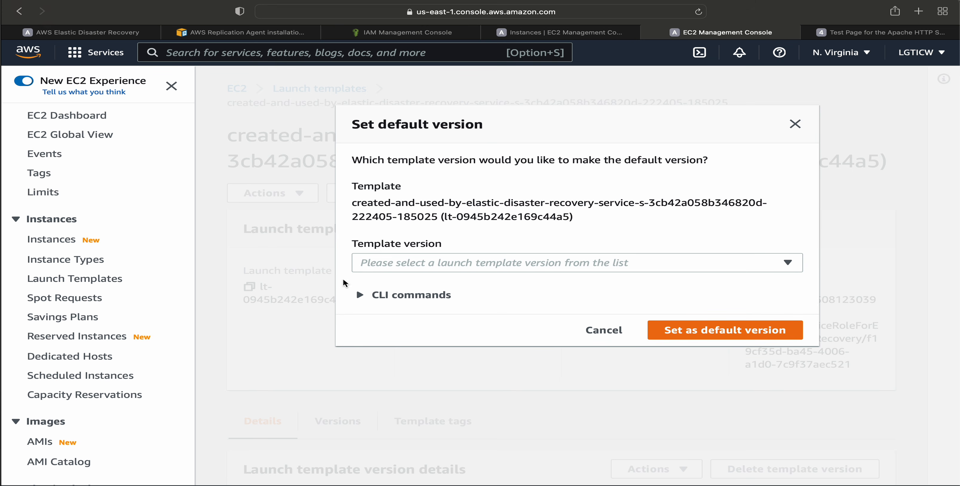
left_click(444, 261)
left_click(413, 287)
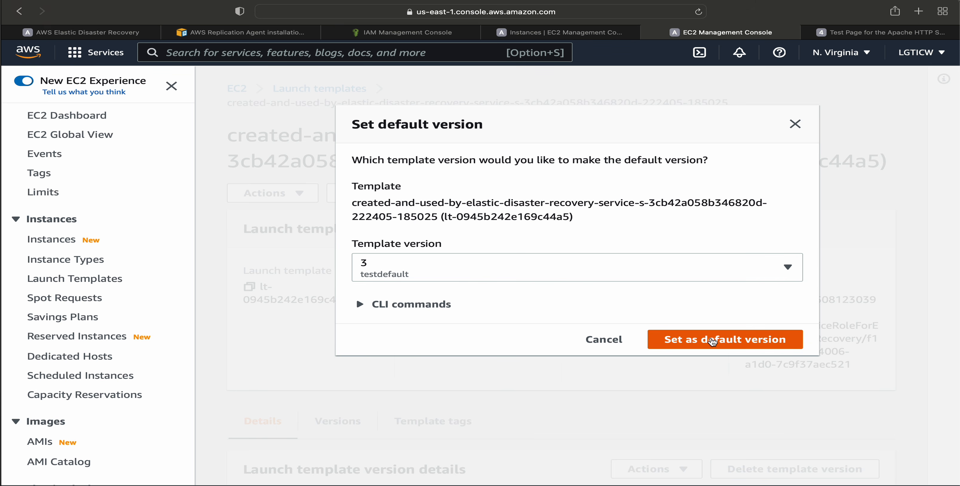
left_click(716, 337)
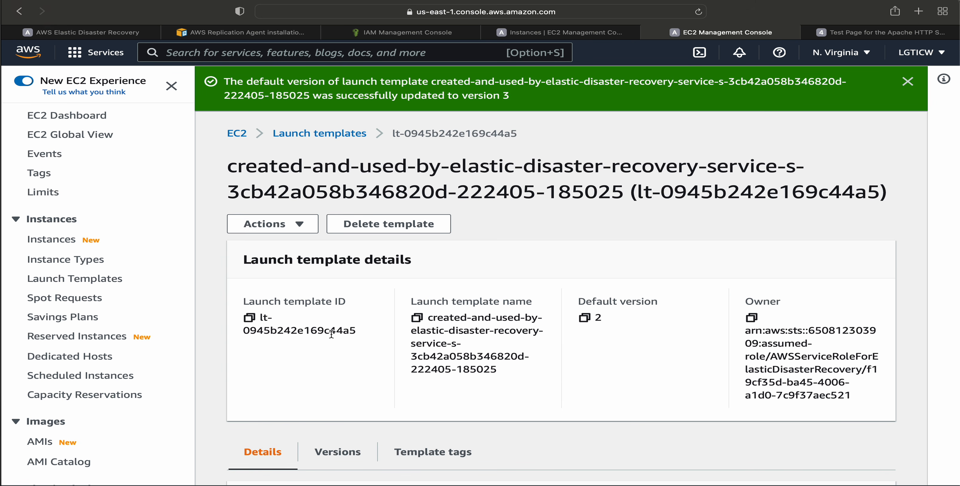
Compare the launch template's ID with the one in the source server's launch settings in AWS Elastic Disaster Recovery.
left_click_drag(329, 331, 361, 331)
left_click(110, 32)
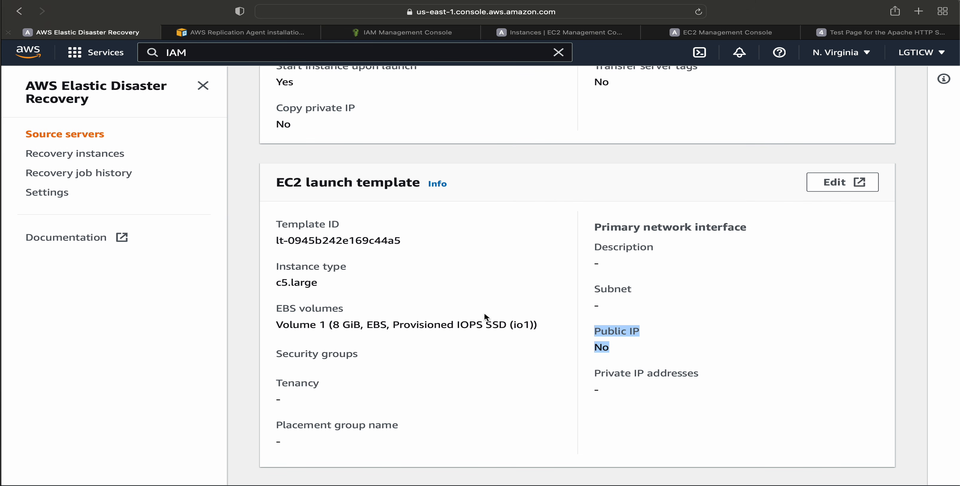
scroll(489, 314, "up", 15)
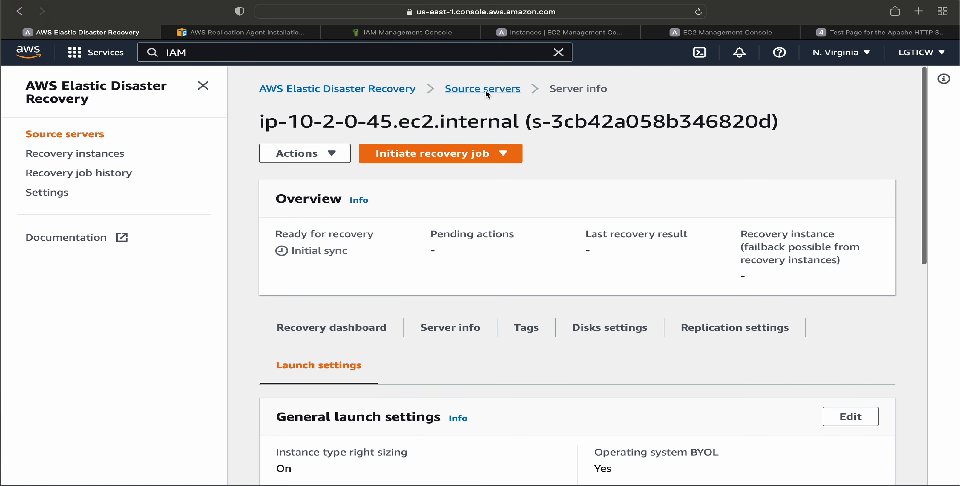
Reopen the server from the source servers list and check its total replicated storage.
left_click(484, 89)
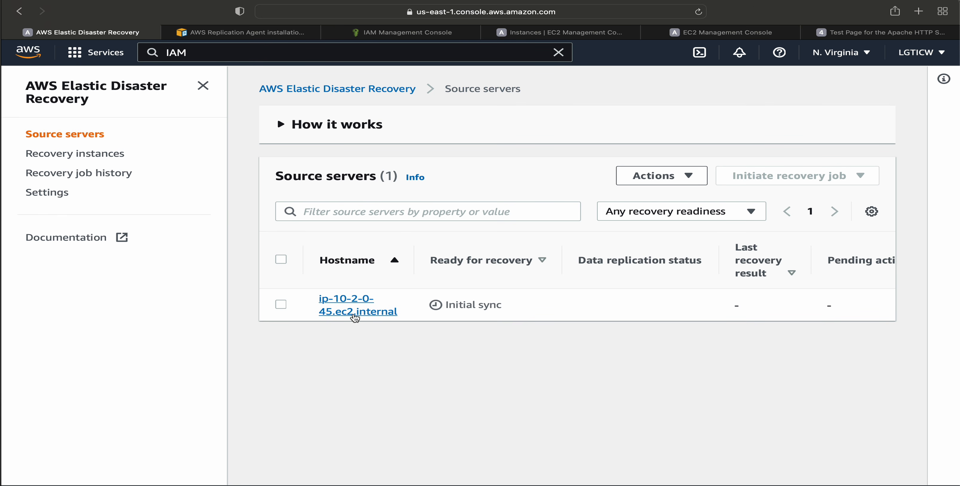
left_click(373, 313)
scroll(531, 389, "down", 8)
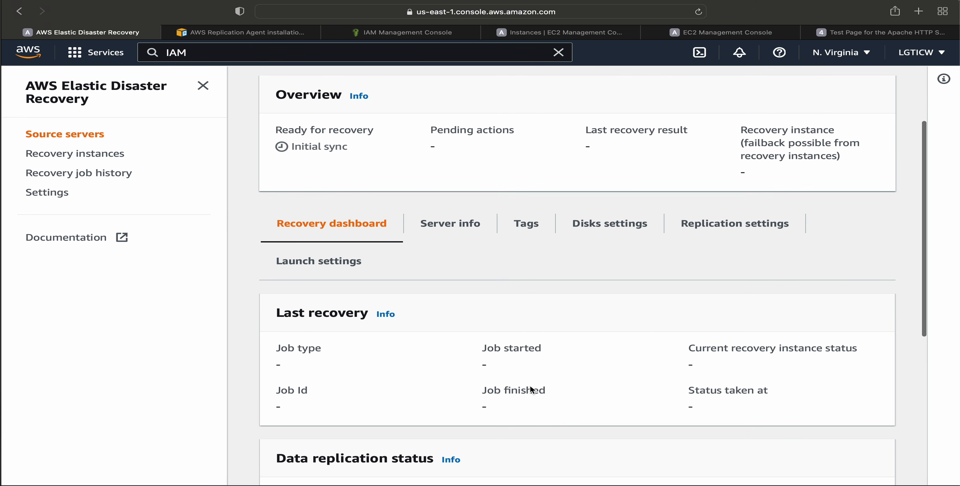
left_click_drag(480, 365, 587, 364)
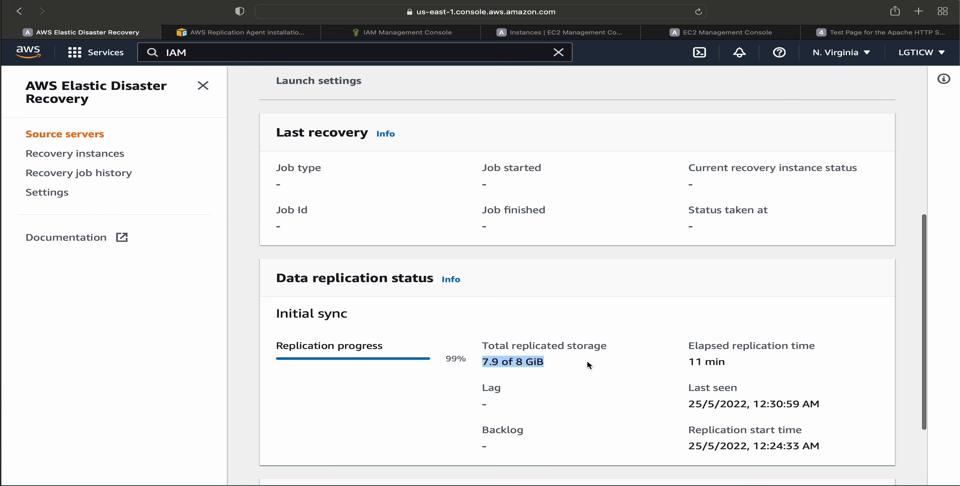
Check the source server's launch settings for the EC2 launch template's ID, instance type, EBS volumes and security groups.
scroll(588, 365, "up", 5)
scroll(588, 365, "up", 2)
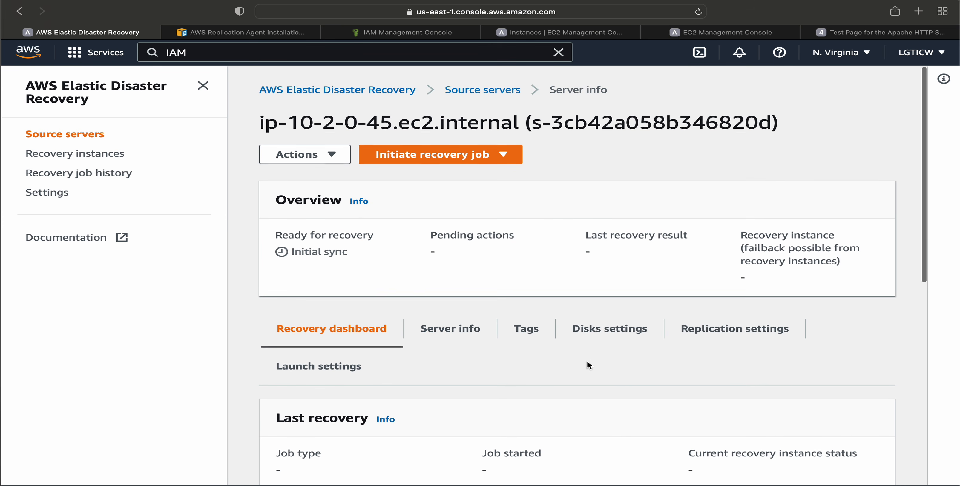
left_click(349, 372)
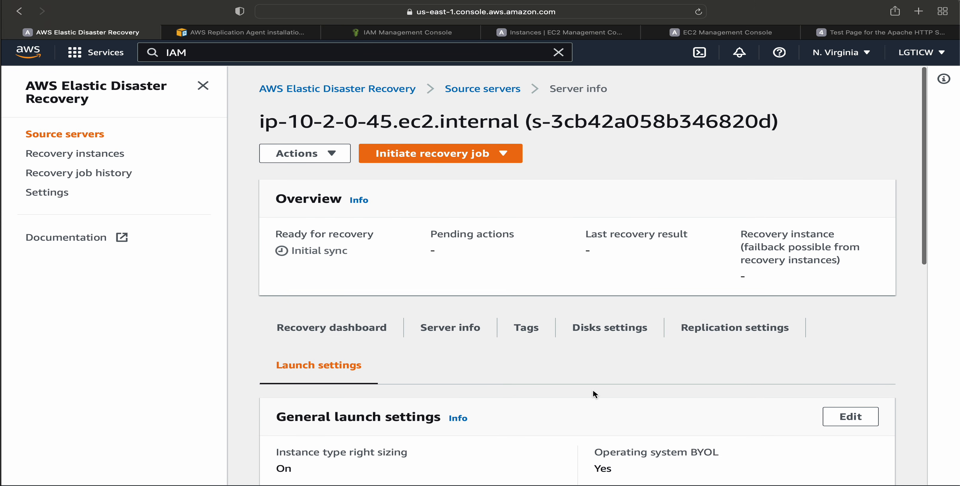
scroll(592, 392, "down", 5)
scroll(592, 394, "down", 2)
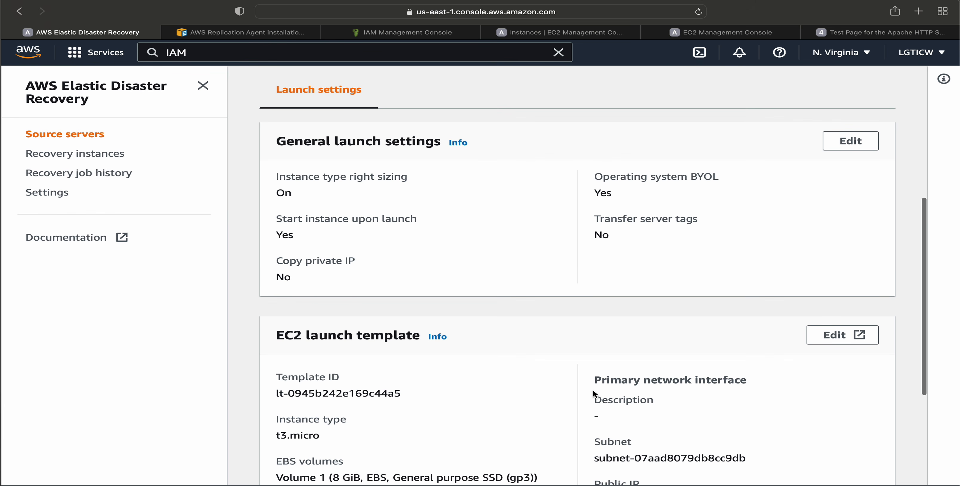
scroll(344, 408, "down", 2)
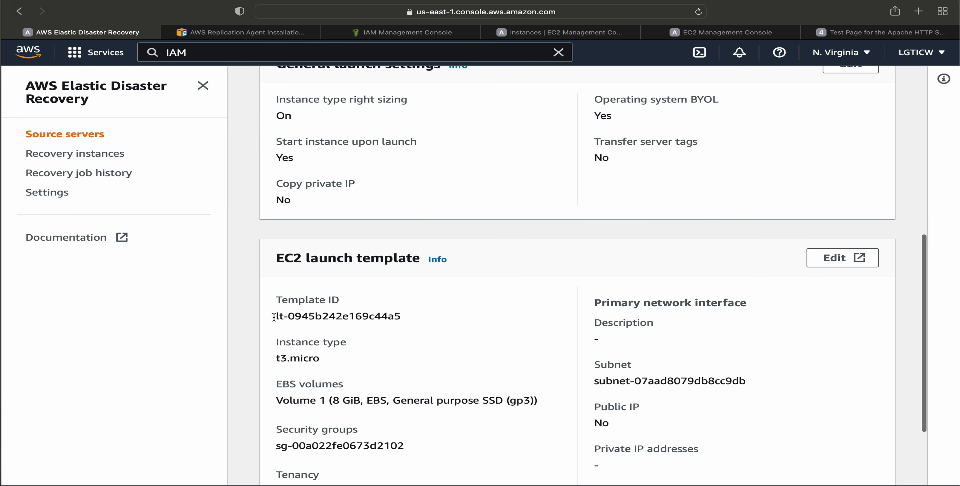
left_click_drag(273, 316, 408, 319)
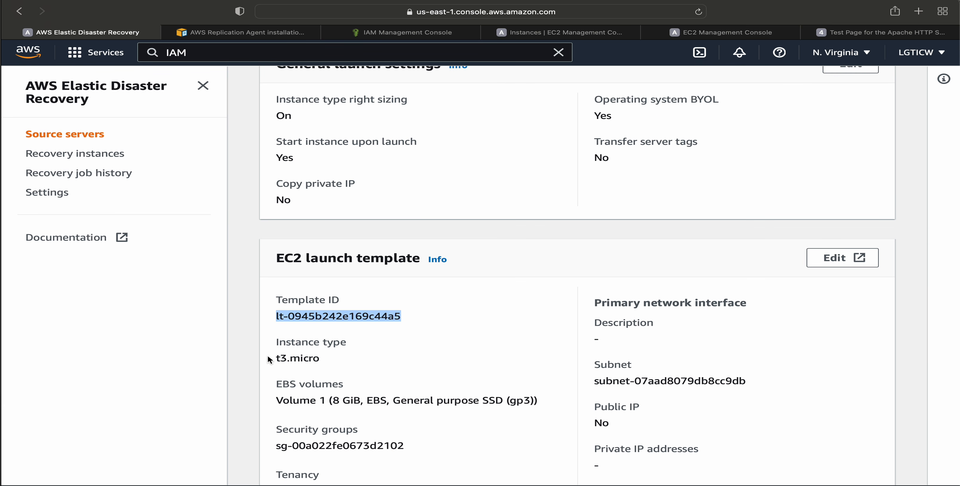
left_click_drag(268, 360, 355, 362)
scroll(471, 403, "down", 2)
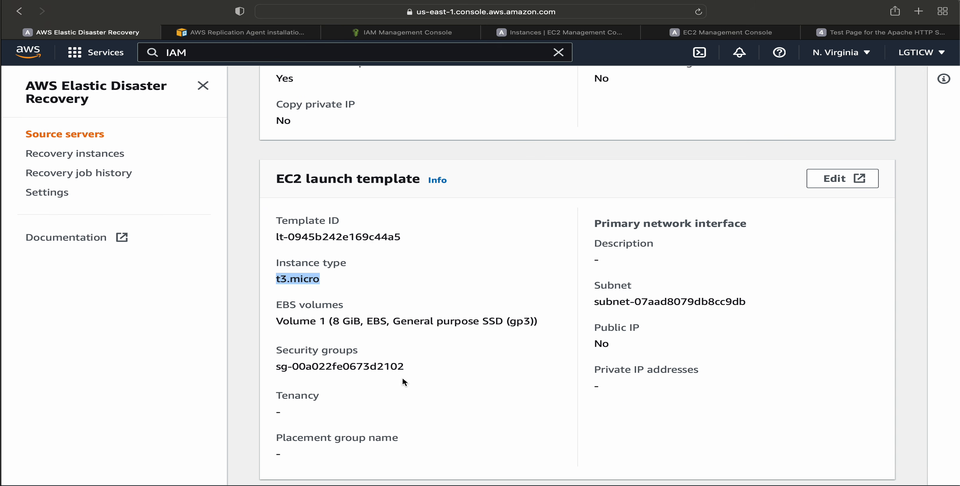
left_click_drag(273, 309, 566, 370)
left_click(313, 351)
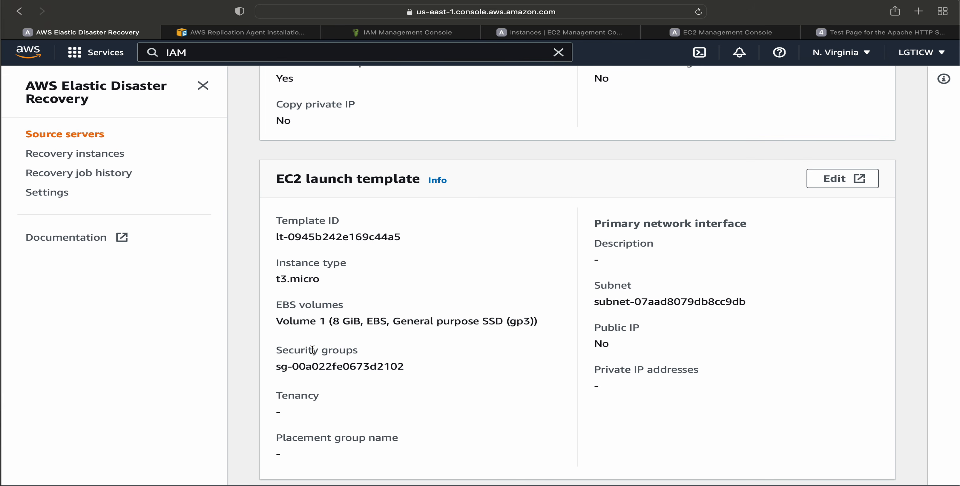
scroll(520, 330, "down", 1)
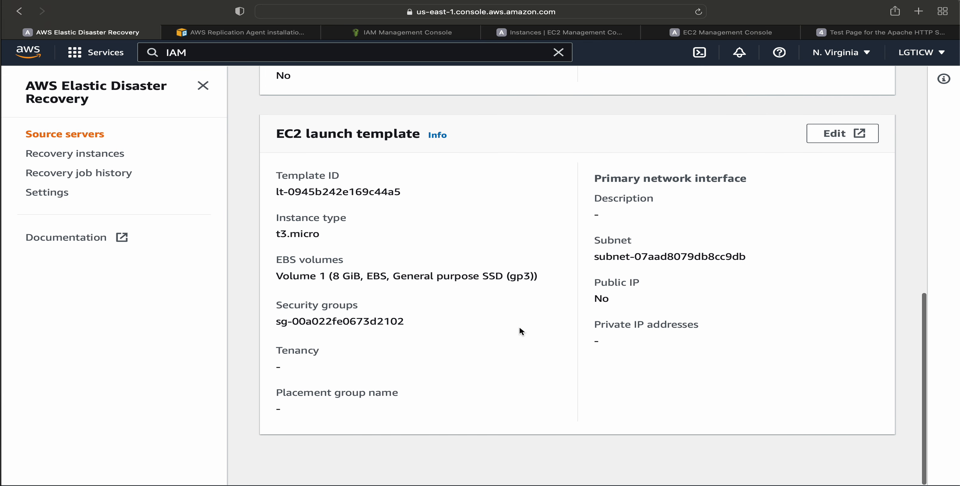
Check the data replication progress and total replicated storage on the server's recovery dashboard.
scroll(519, 330, "up", 12)
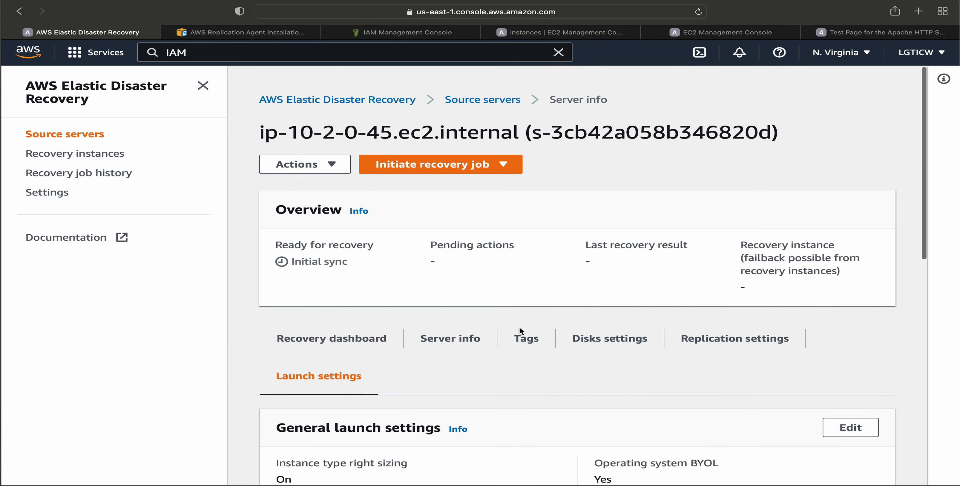
left_click(331, 329)
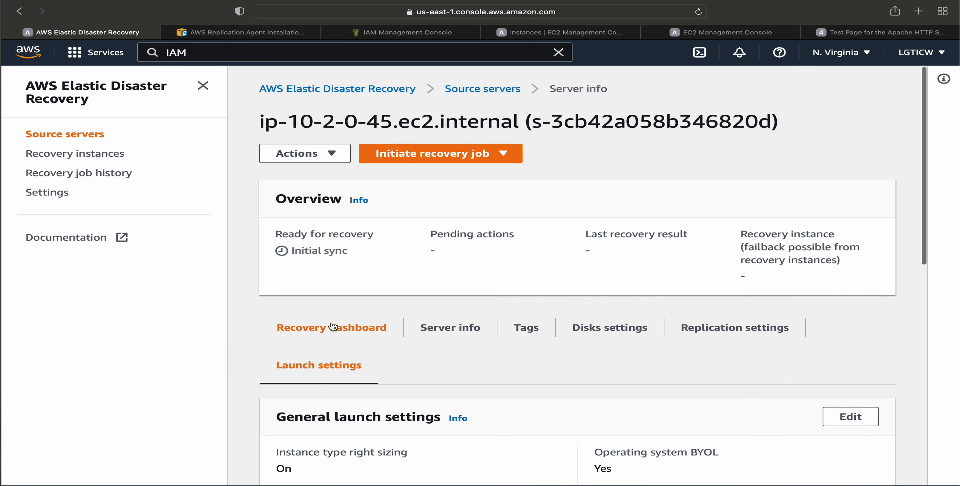
scroll(518, 409, "down", 8)
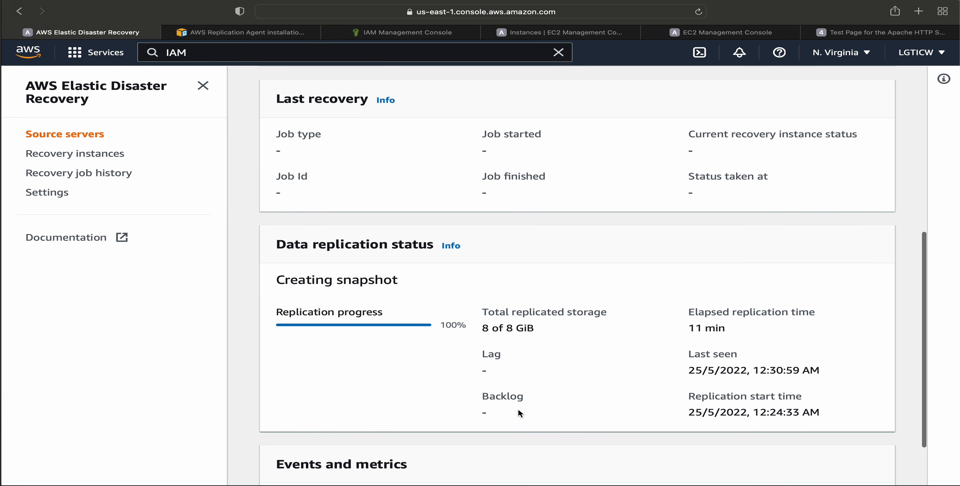
left_click_drag(465, 325, 574, 324)
scroll(574, 324, "up", 8)
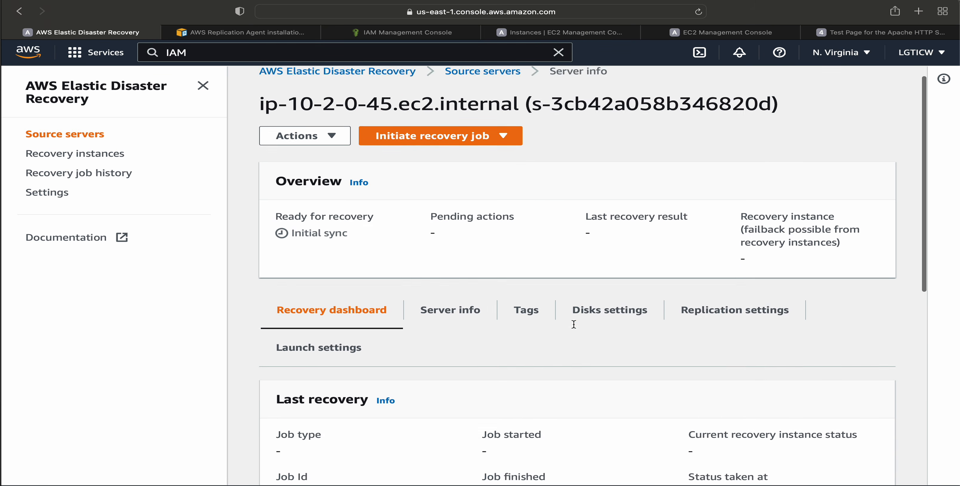
Return to the source servers list and check the server's data replication status.
left_click(461, 91)
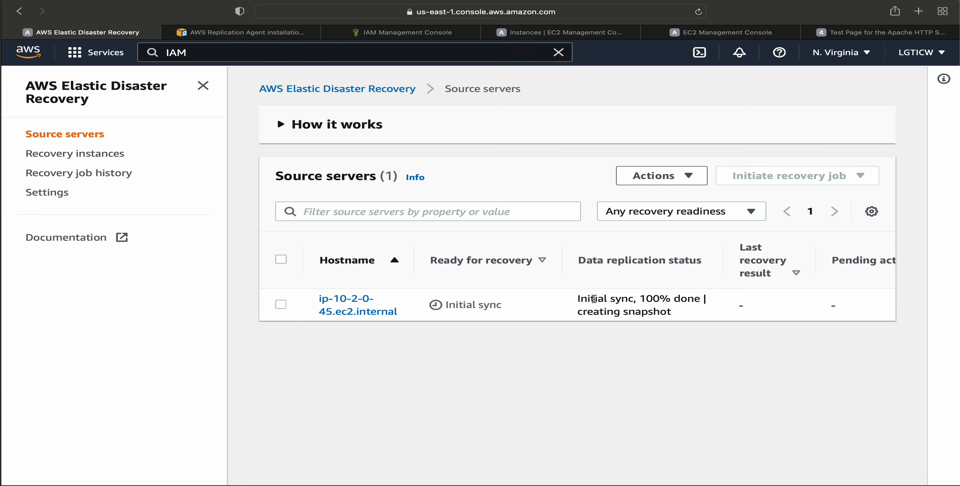
left_click_drag(589, 298, 696, 298)
left_click(695, 298)
left_click_drag(583, 308, 703, 313)
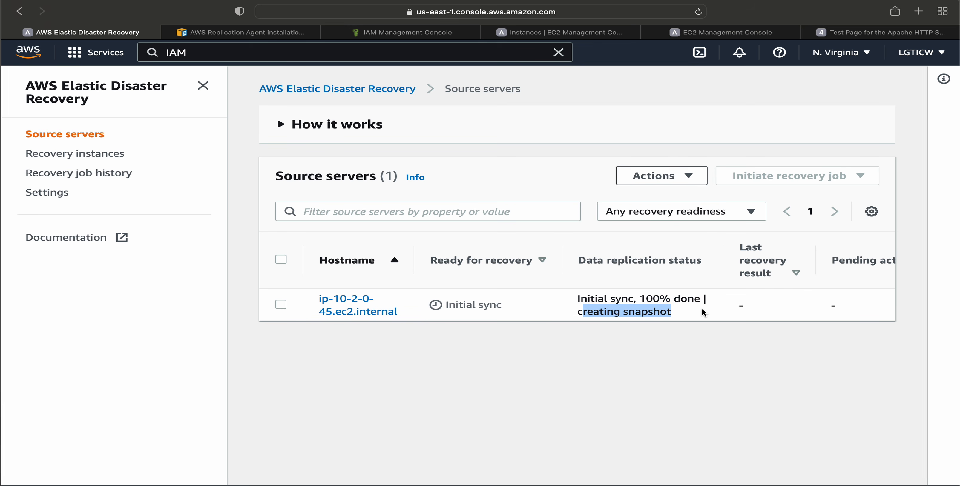
left_click(703, 313)
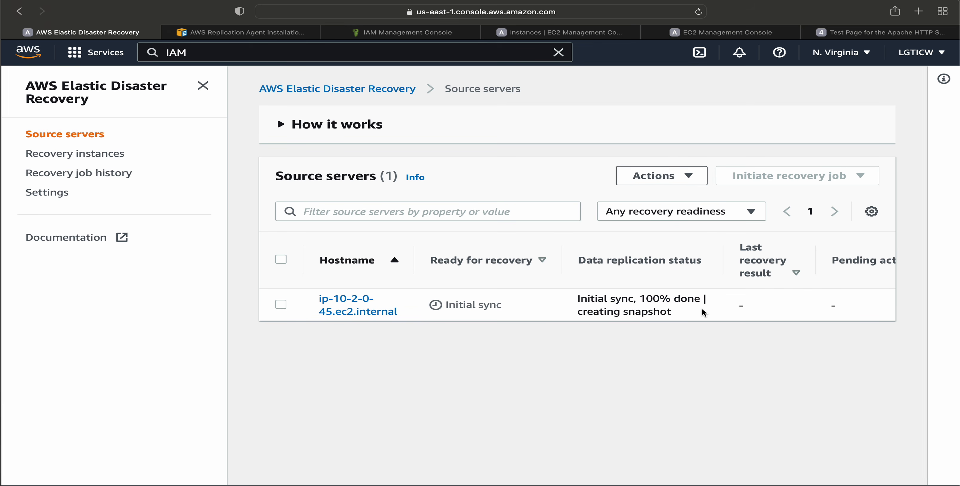
Switch to EC2 and open the EBS snapshots list, enlarging the list area and widening the Name column.
left_click(587, 33)
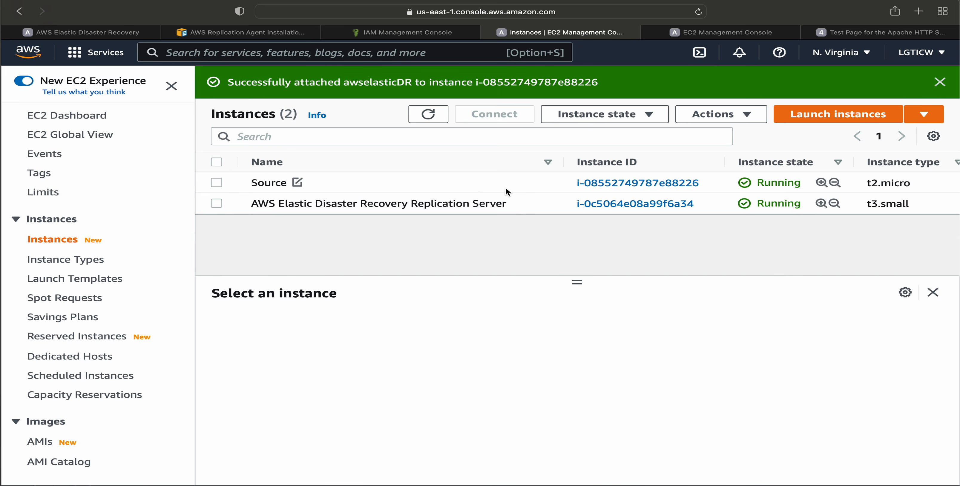
scroll(97, 337, "down", 5)
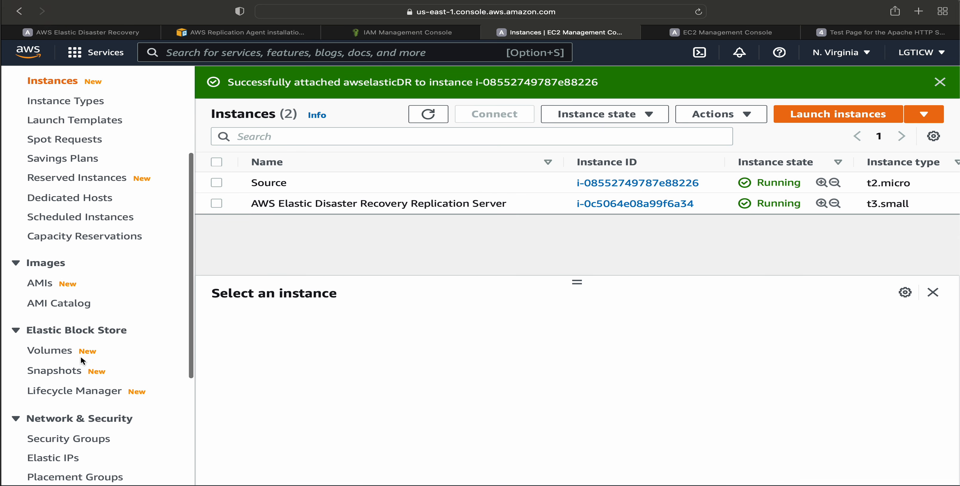
left_click(65, 370)
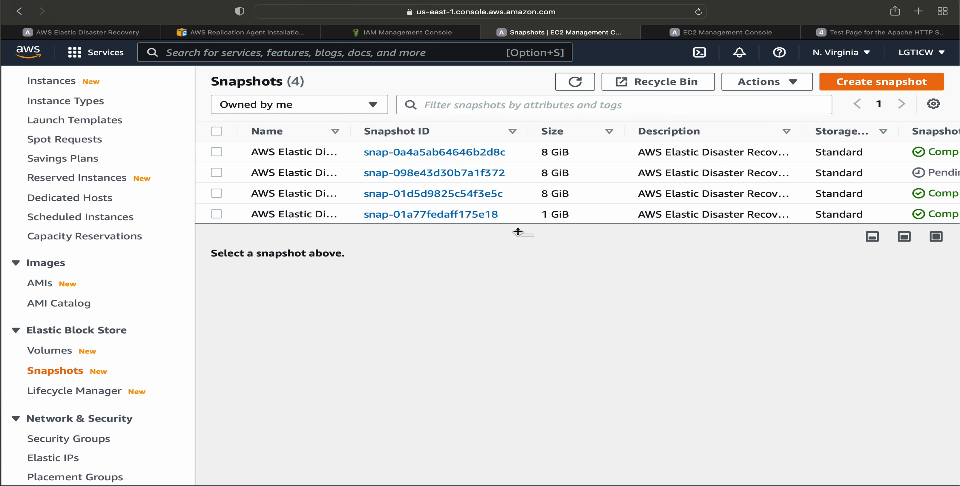
left_click_drag(527, 235, 529, 404)
left_click_drag(354, 124, 549, 127)
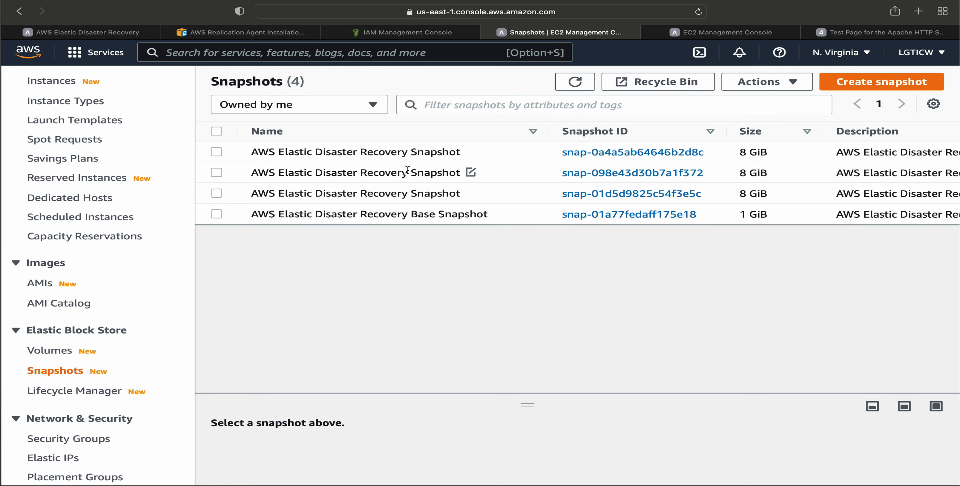
Select the second snapshot in the list and check its snapshot status.
scroll(626, 191, "right", 3)
scroll(624, 185, "right", 8)
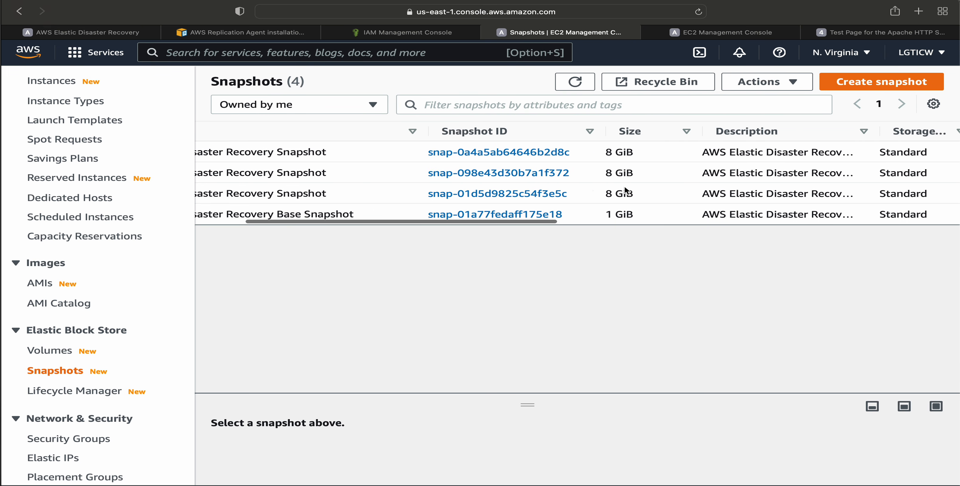
left_click(606, 175)
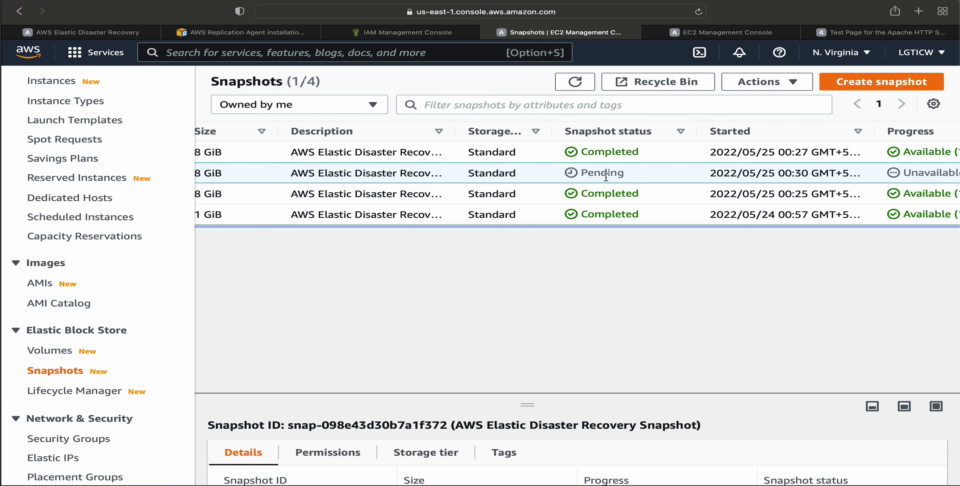
scroll(606, 176, "left", 10)
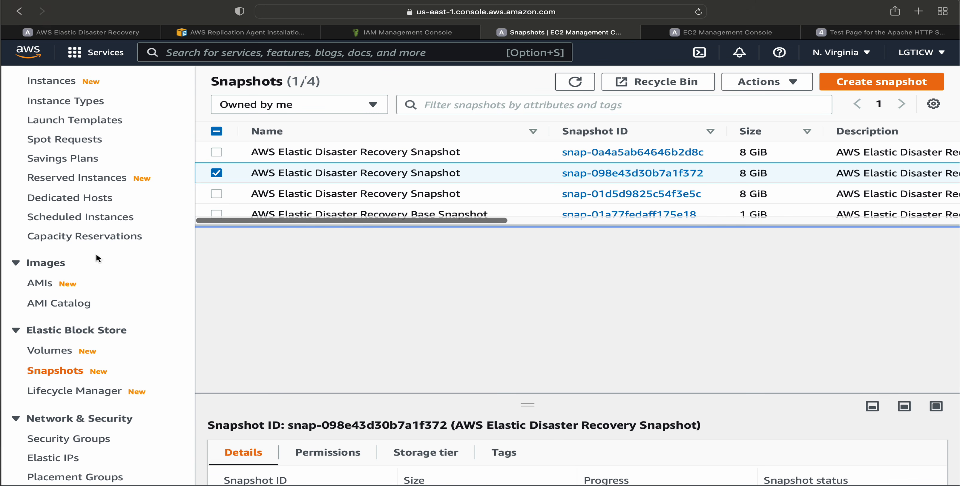
Return to the EC2 instances list, then switch to AWS Elastic Disaster Recovery and open the source server's details.
scroll(70, 265, "up", 5)
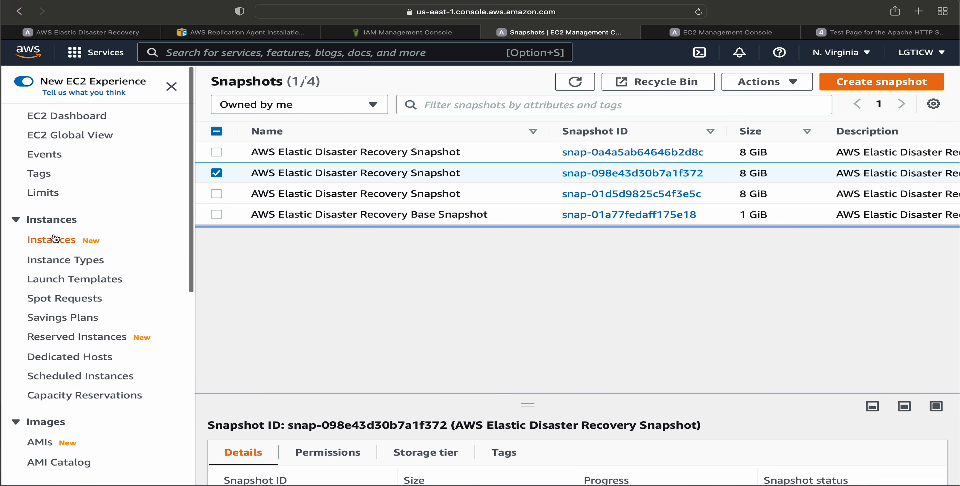
left_click(52, 245)
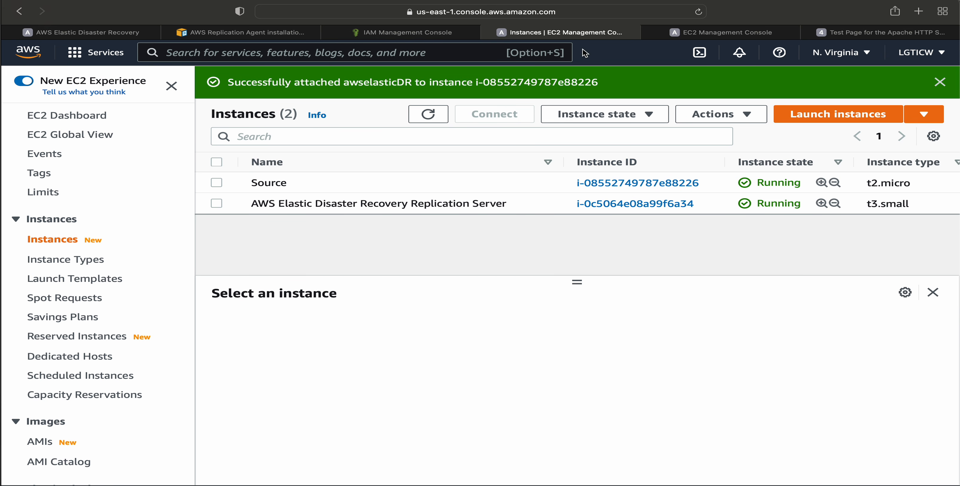
left_click(81, 33)
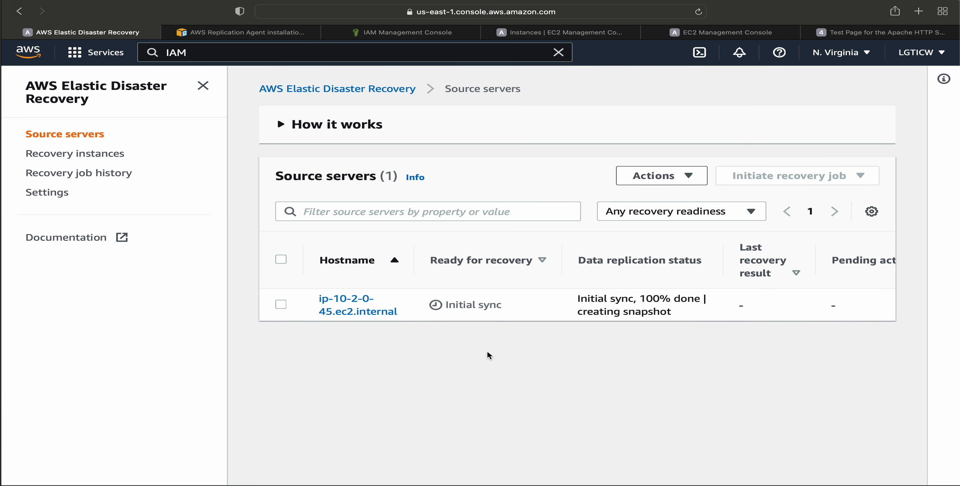
left_click(350, 299)
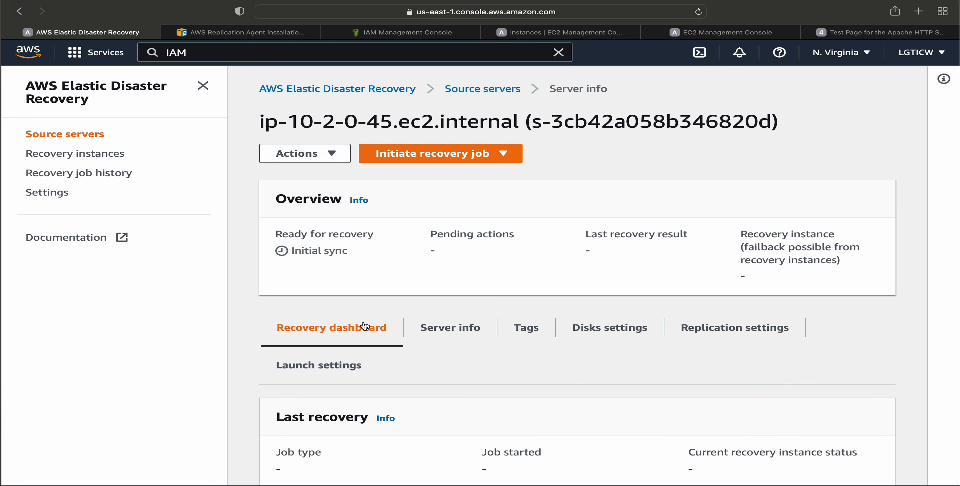
Select the server in the source servers list and view the available recovery job options without starting one.
left_click(483, 88)
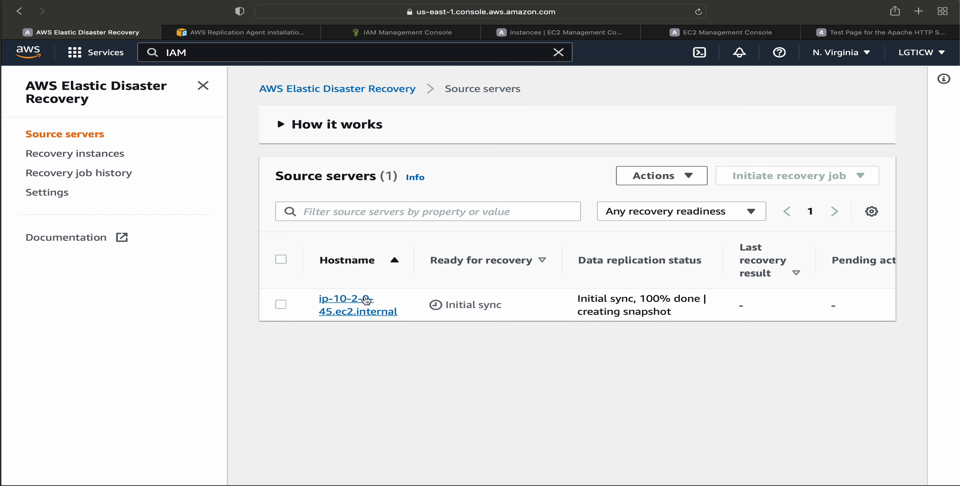
left_click(282, 305)
left_click(807, 176)
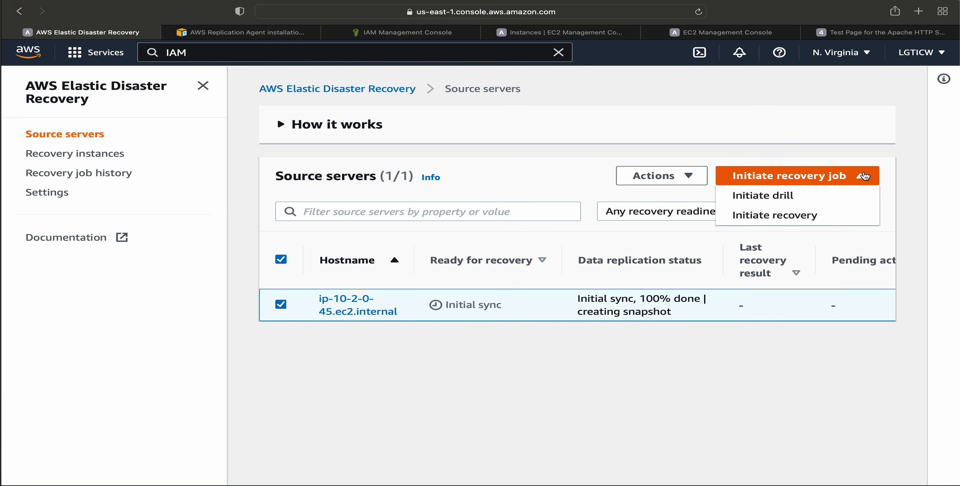
left_click(630, 421)
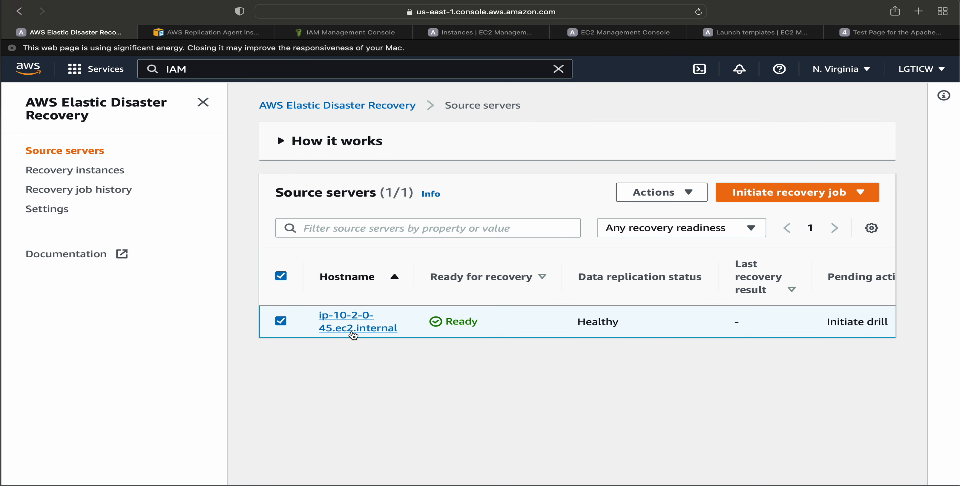
Open the source server's details, check its data replication status, and return to the source servers list.
left_click(353, 328)
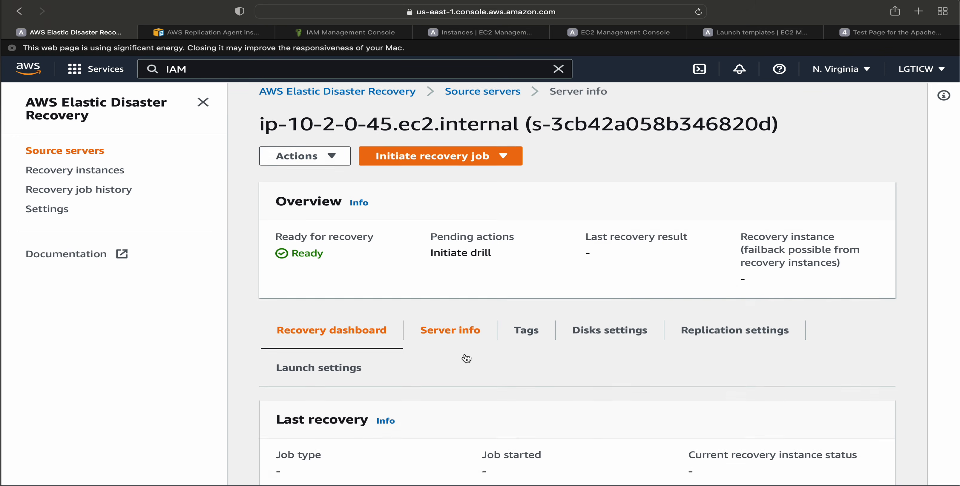
scroll(465, 357, "down", 10)
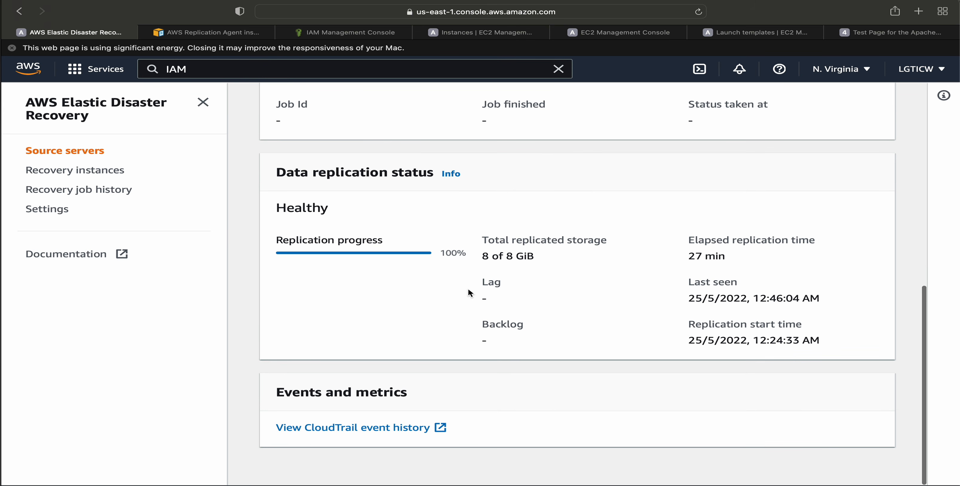
scroll(632, 315, "up", 10)
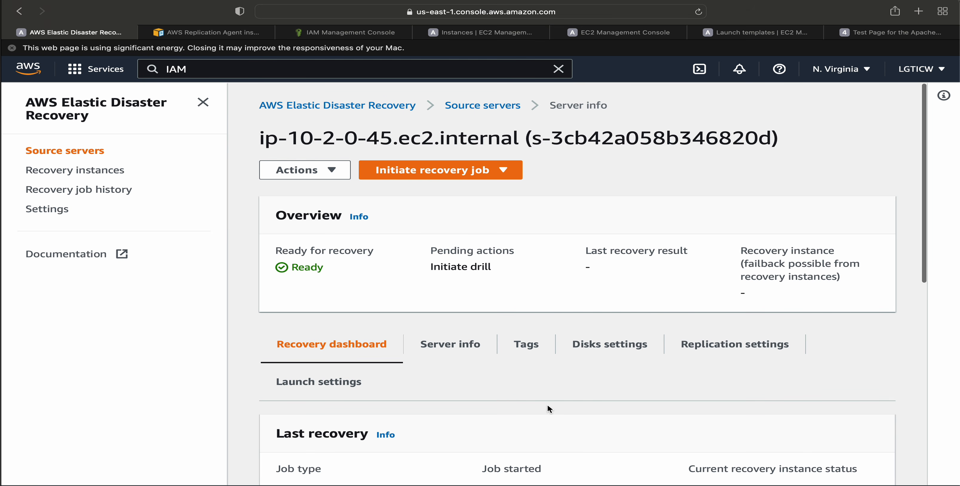
left_click(484, 107)
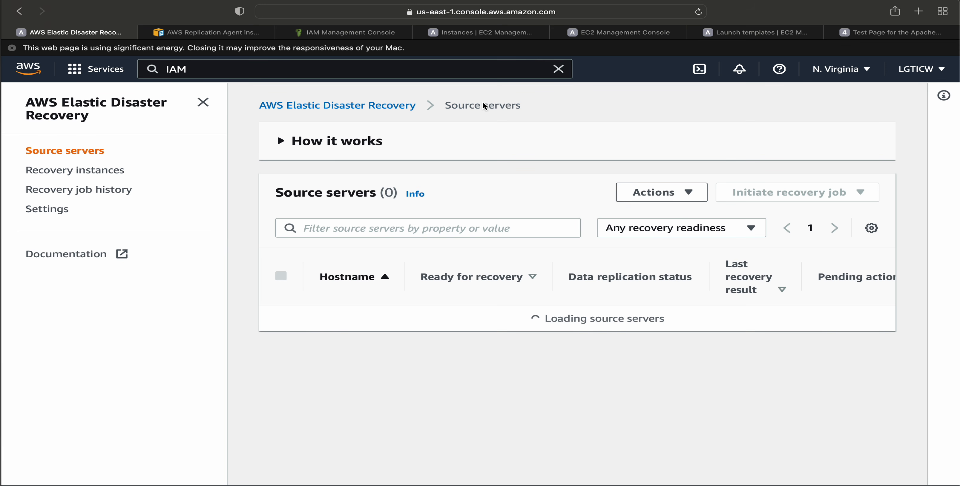
Initiate a recovery for the listed source server from the 24/5/2022, 7:10:00 PM UTC point in time.
left_click(281, 321)
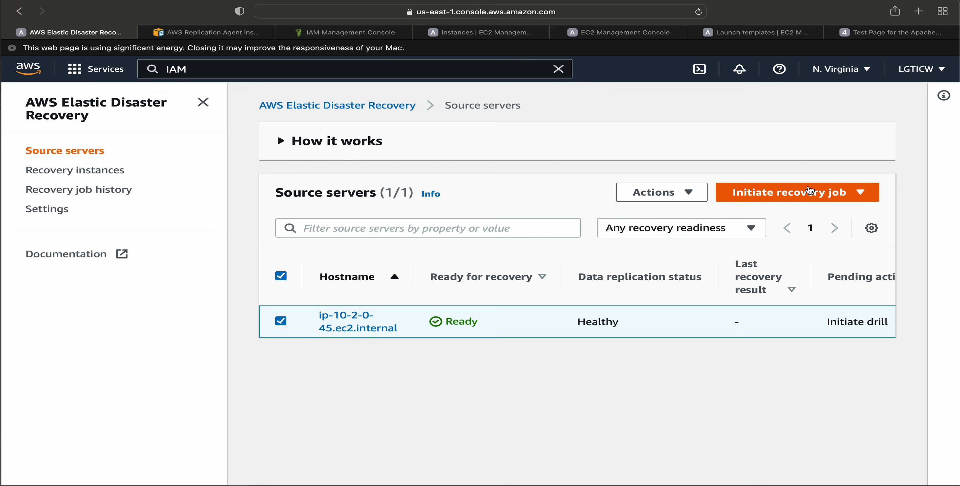
left_click(832, 192)
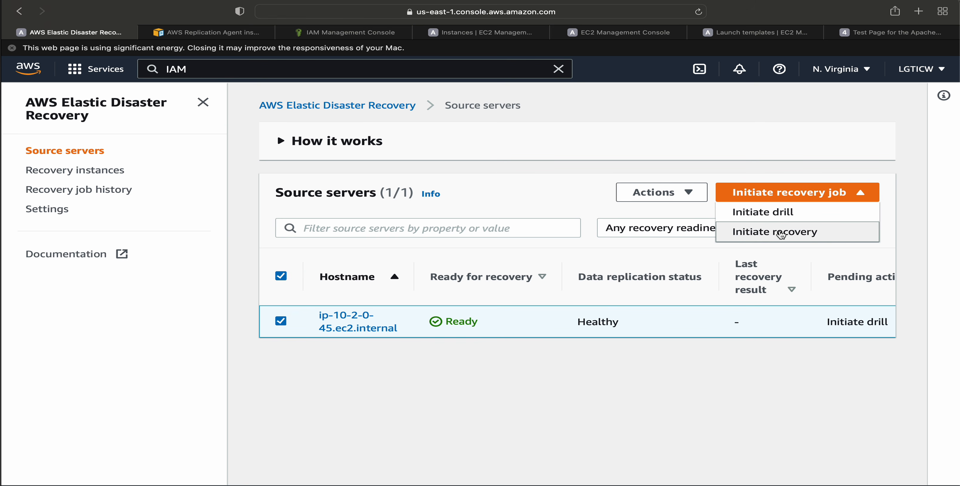
left_click(780, 232)
scroll(449, 283, "down", 3)
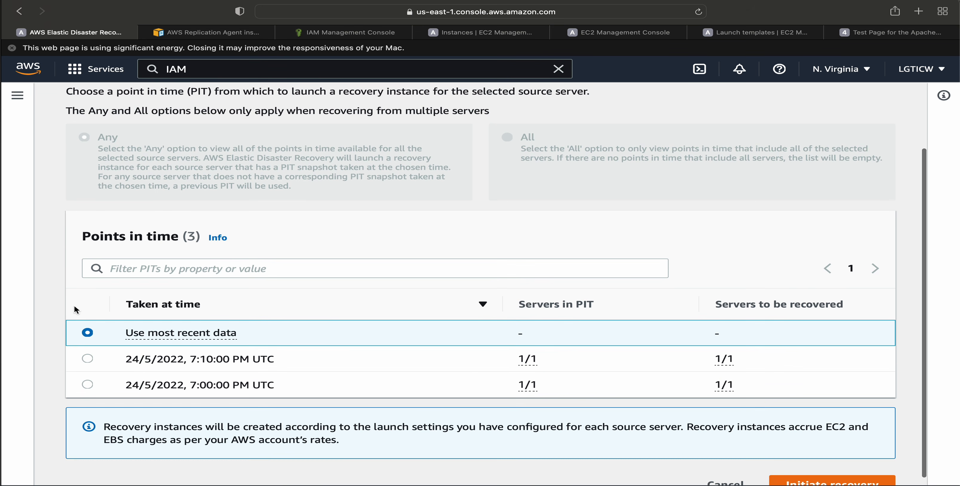
scroll(129, 359, "down", 1)
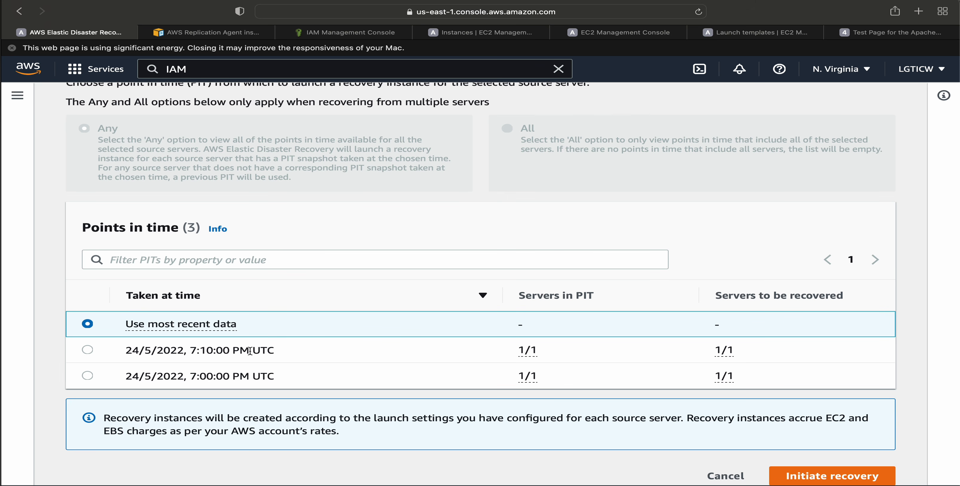
left_click_drag(190, 377, 244, 378)
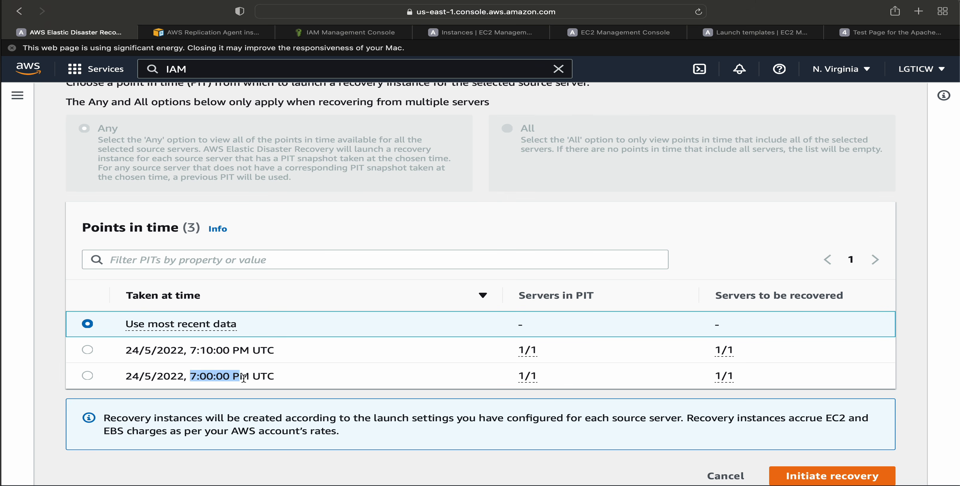
left_click(88, 349)
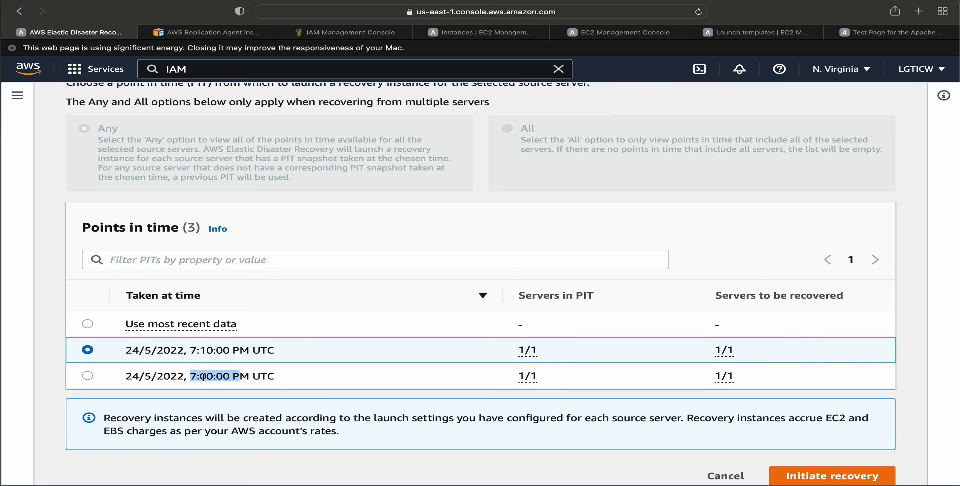
left_click_drag(125, 378, 276, 377)
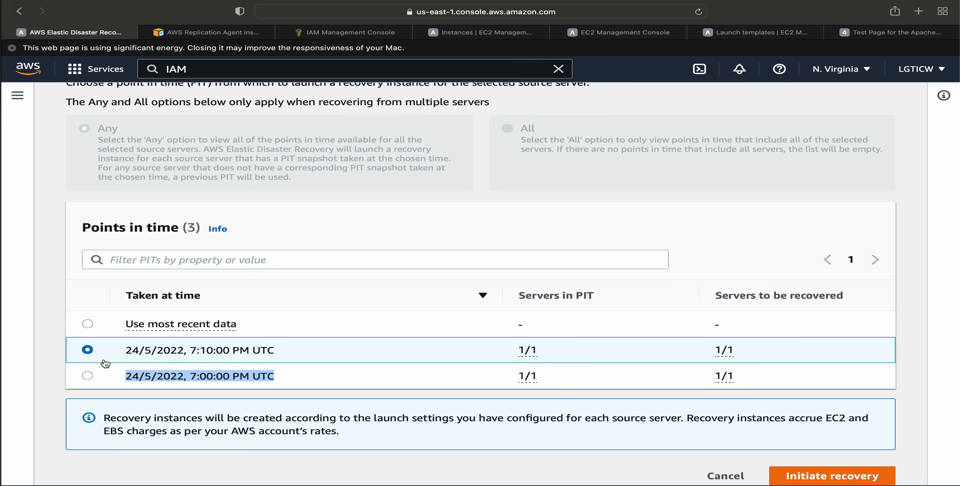
left_click(274, 345)
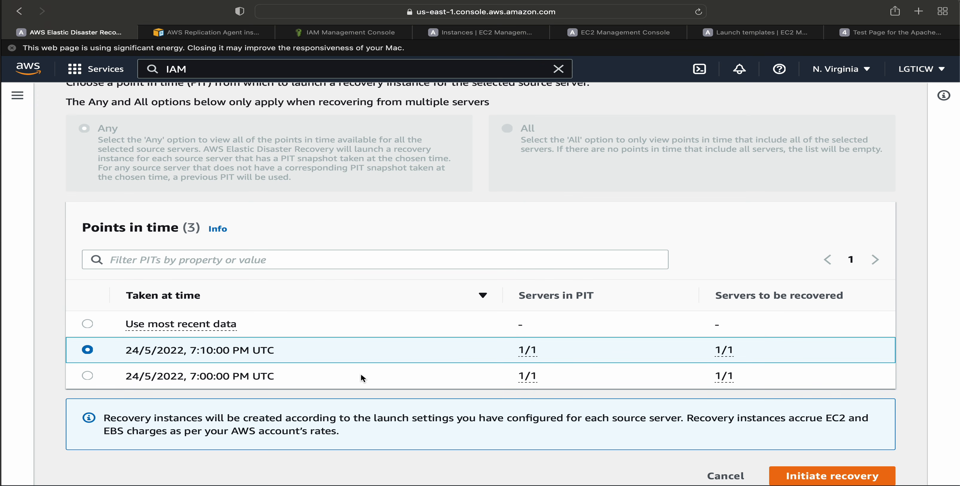
left_click(805, 476)
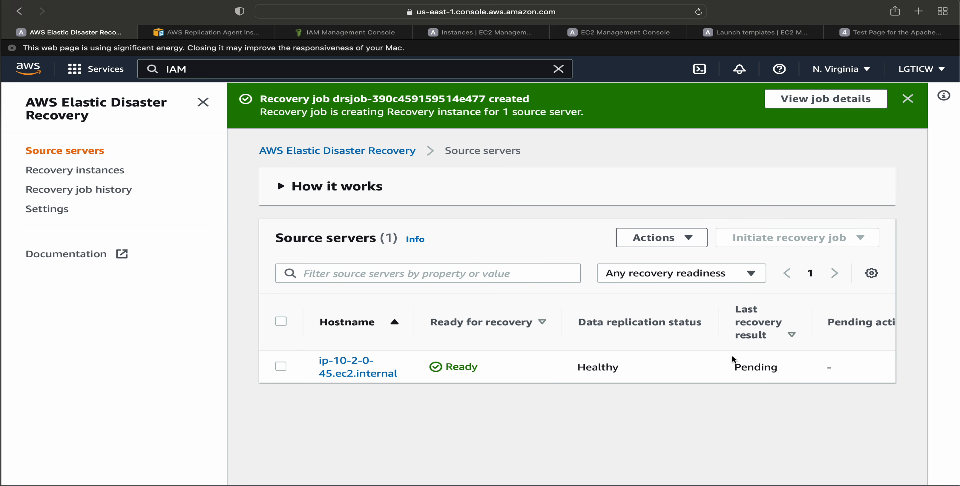
Check the server's last recovery result, then open the recovery job history and compare how the recovery and drill jobs were initiated.
left_click_drag(735, 366, 779, 364)
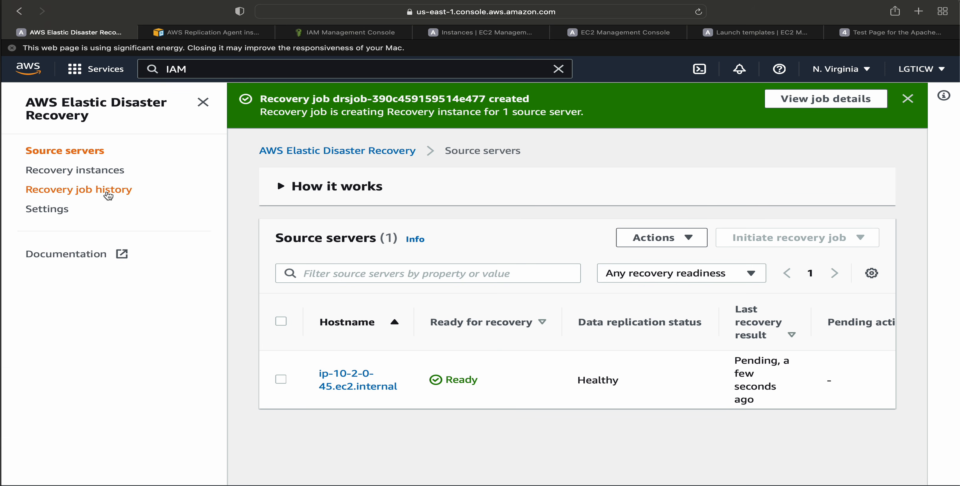
left_click(107, 191)
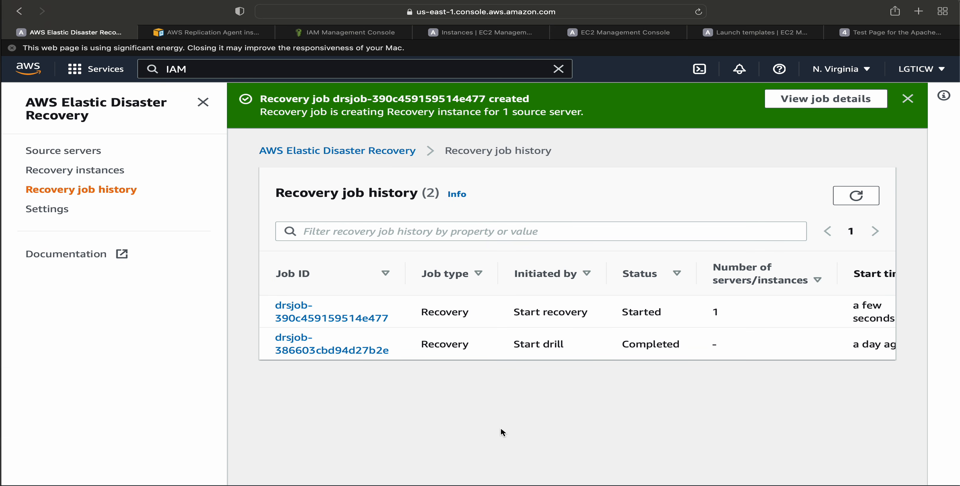
left_click_drag(509, 349, 627, 345)
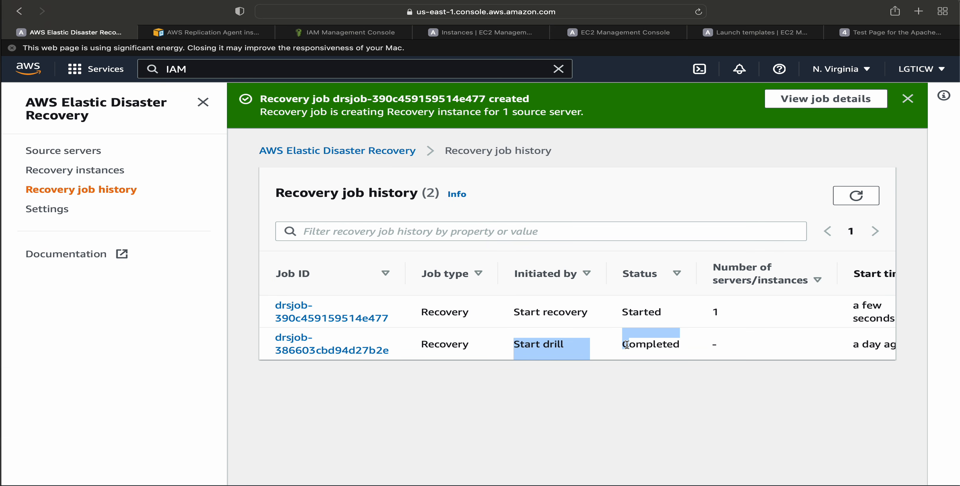
left_click(559, 350)
left_click_drag(513, 347, 586, 345)
left_click(587, 345)
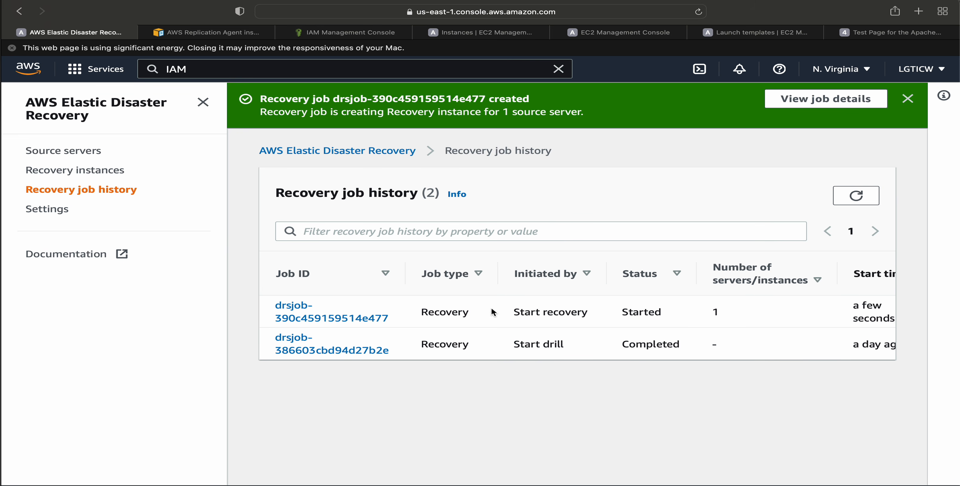
left_click_drag(494, 313, 588, 308)
left_click(589, 308)
Switch to the EC2 instances list, refresh it, and check the state of the AWS Elastic Disaster Recovery Conversion Server.
mouse_move(479, 40)
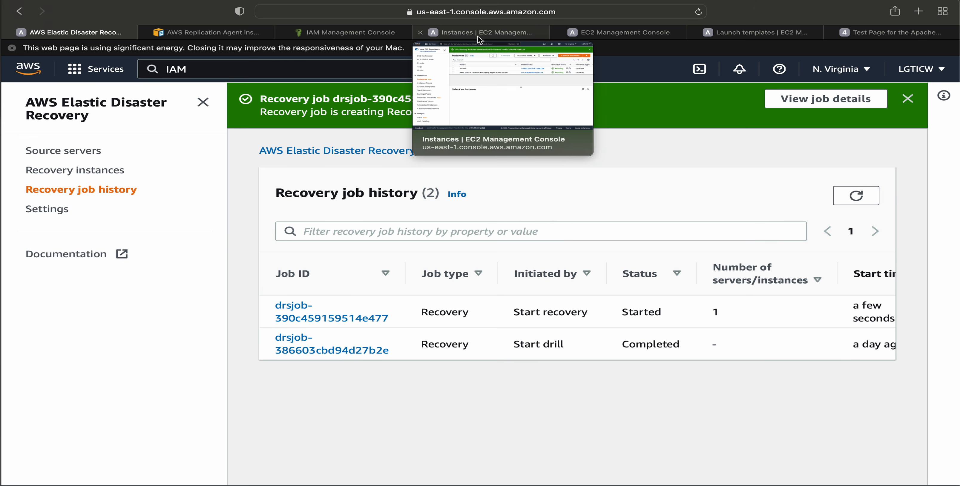
left_click(480, 37)
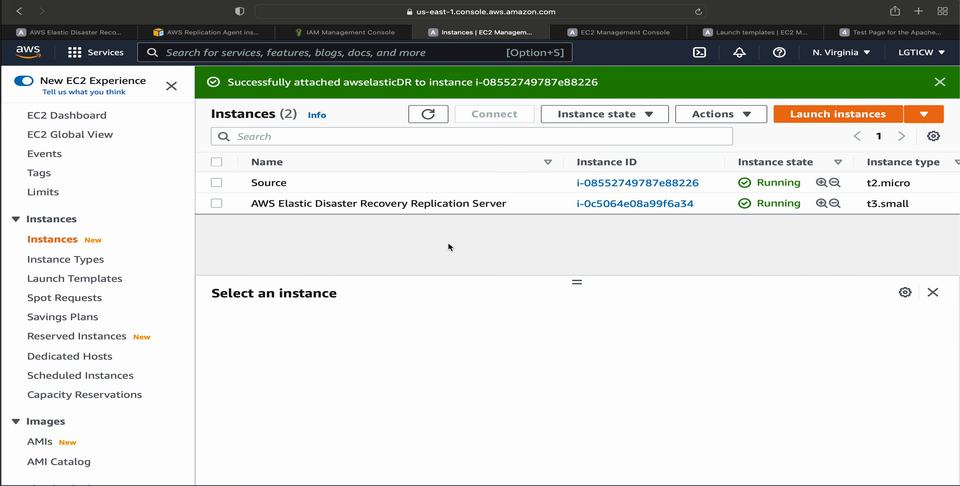
left_click(427, 113)
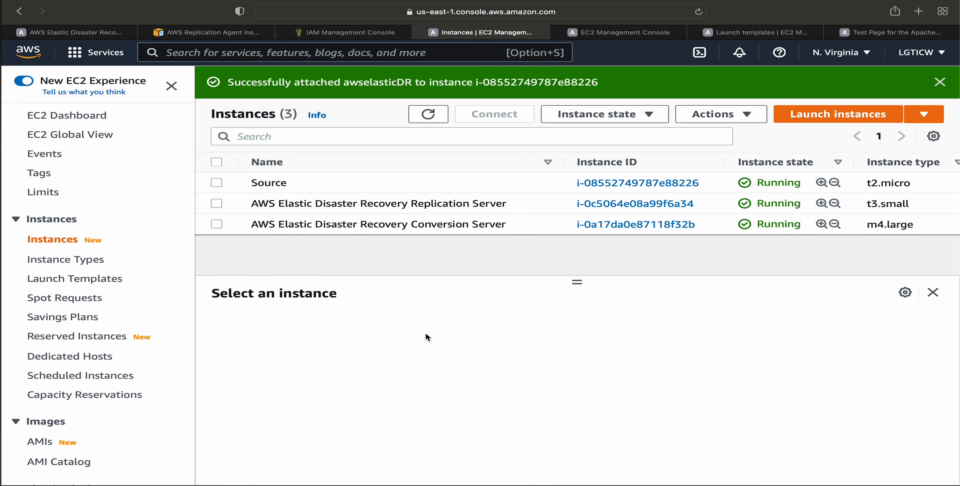
left_click(442, 224)
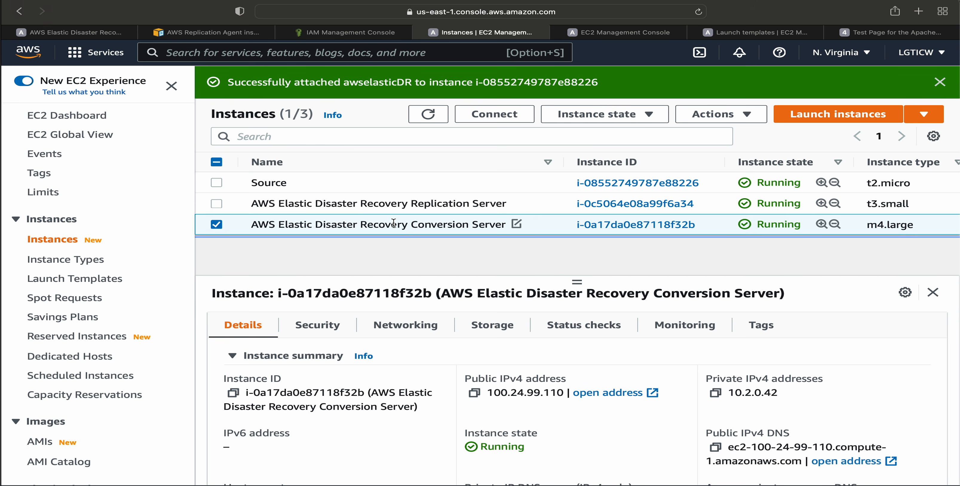
left_click(266, 186)
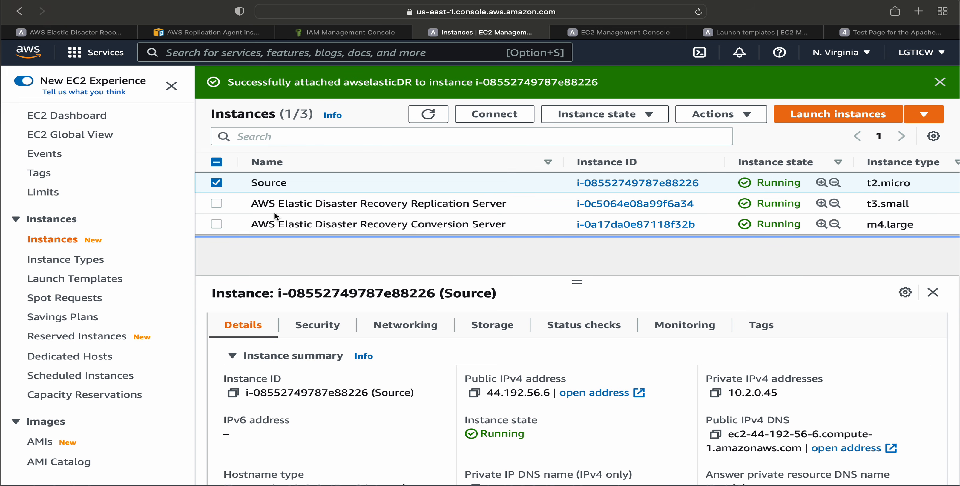
left_click(216, 183)
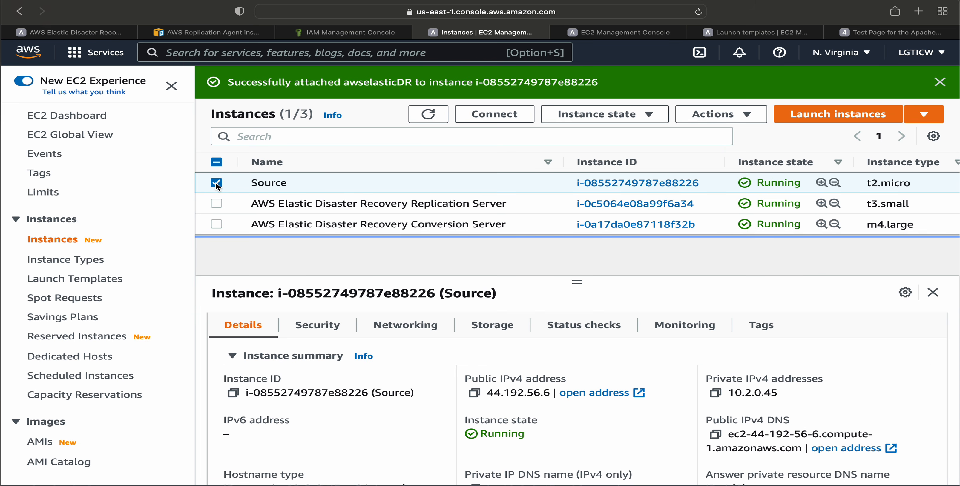
left_click(432, 114)
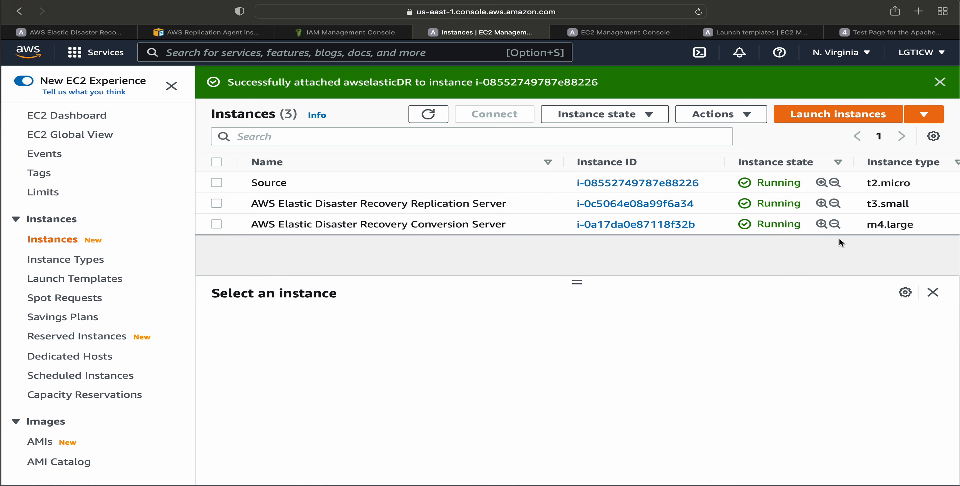
left_click_drag(806, 224, 757, 226)
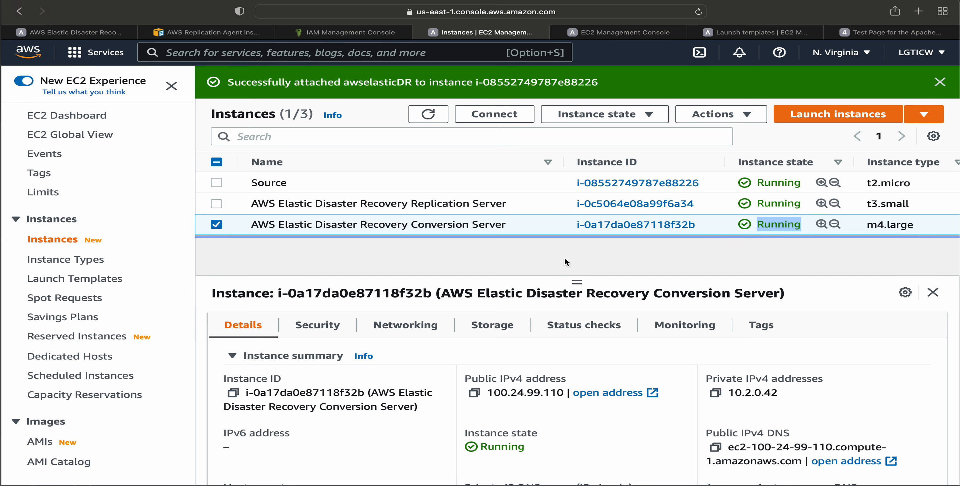
Switch back to AWS Elastic Disaster Recovery, review the replication pricing on its home page, and dismiss the browser's energy warning.
left_click(74, 29)
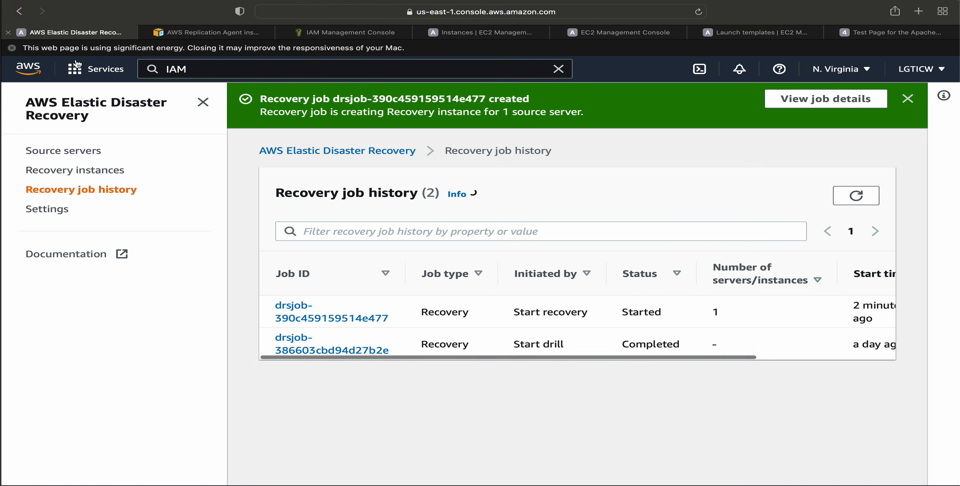
left_click(81, 111)
scroll(624, 319, "down", 4)
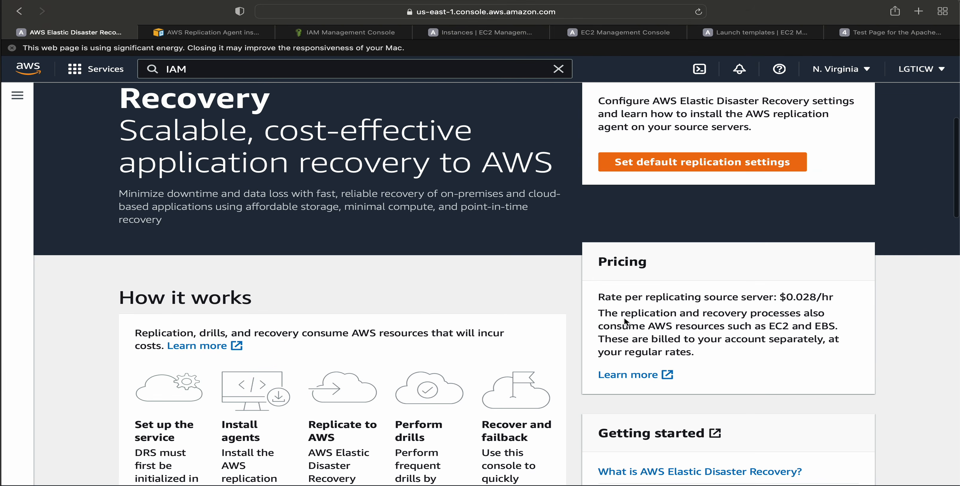
left_click_drag(606, 331, 742, 332)
left_click(669, 331)
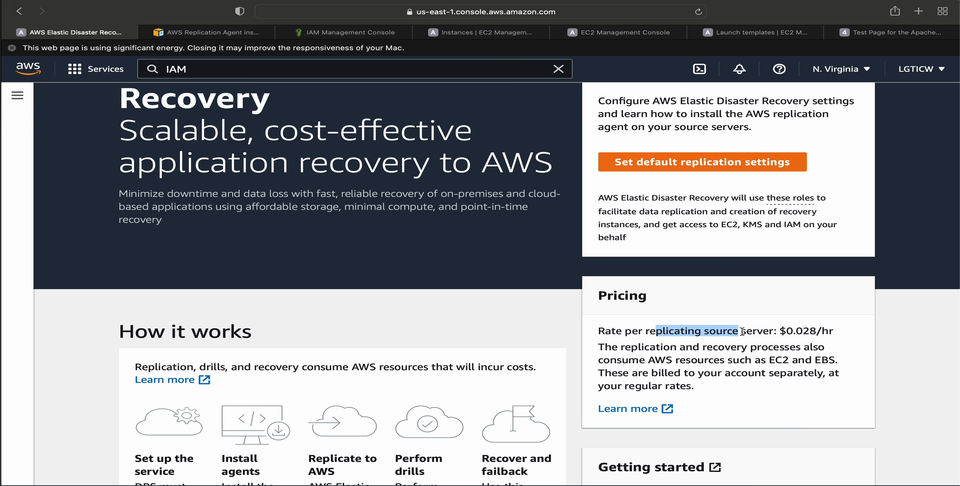
left_click(745, 332)
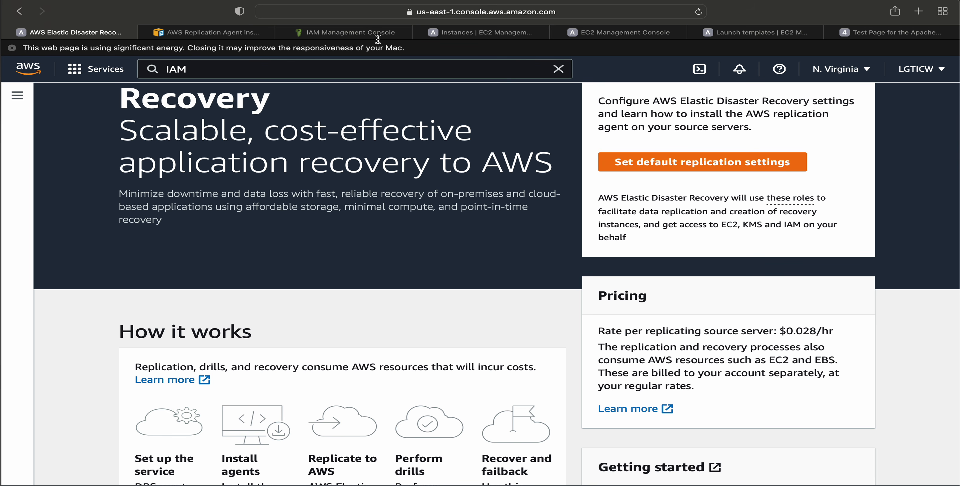
left_click(12, 48)
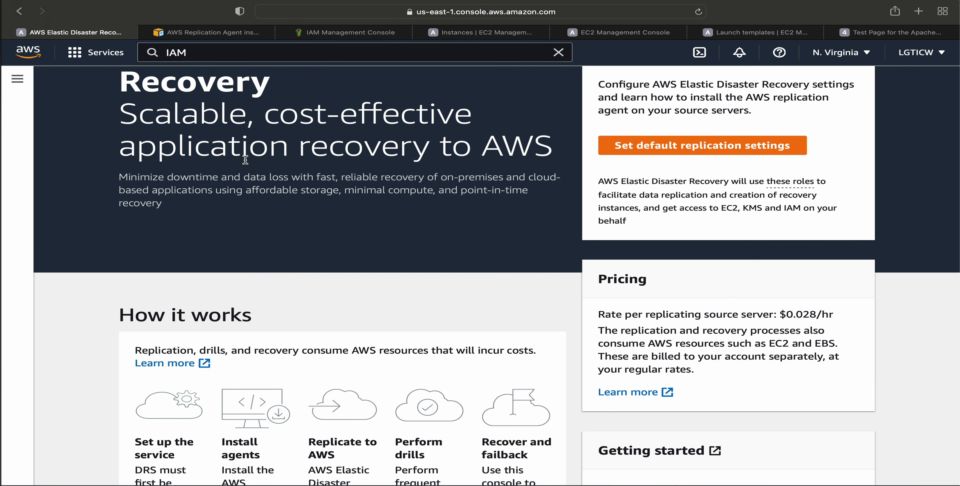
scroll(245, 159, "up", 2)
scroll(495, 310, "down", 2)
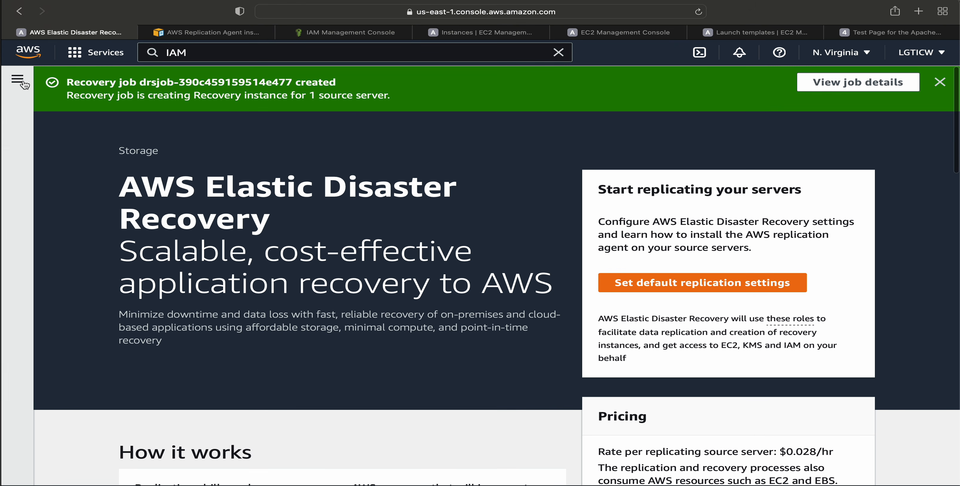
Reopen the recovery job history and examine the job log of the job initiated by Start recovery.
left_click(18, 80)
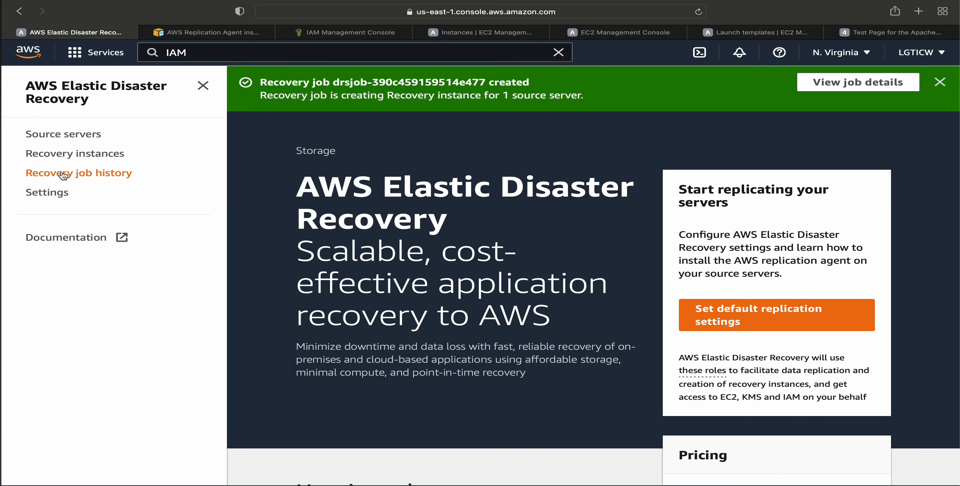
left_click(75, 180)
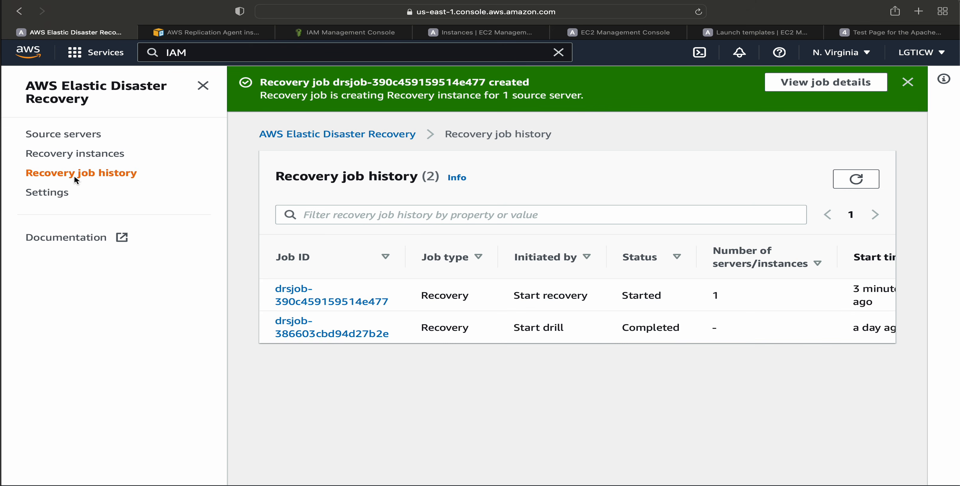
left_click(326, 308)
scroll(545, 368, "down", 6)
scroll(545, 368, "down", 2)
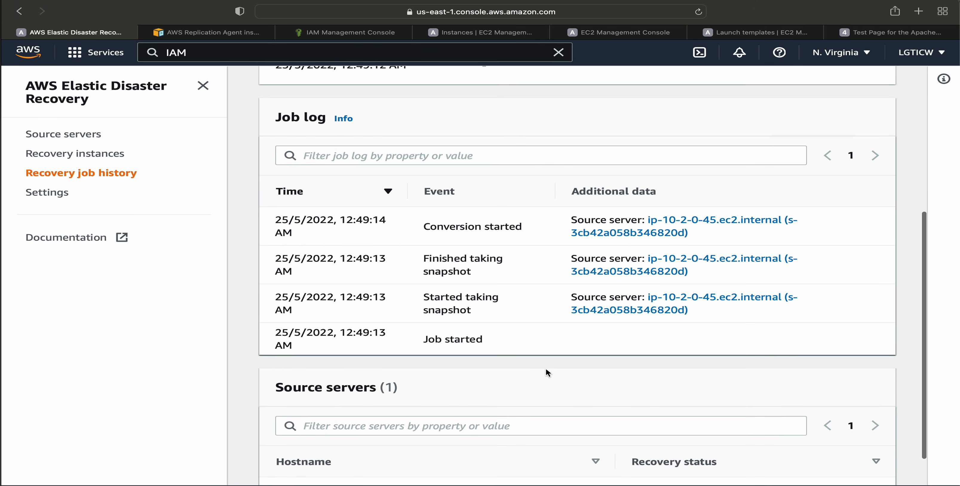
left_click_drag(425, 227, 498, 230)
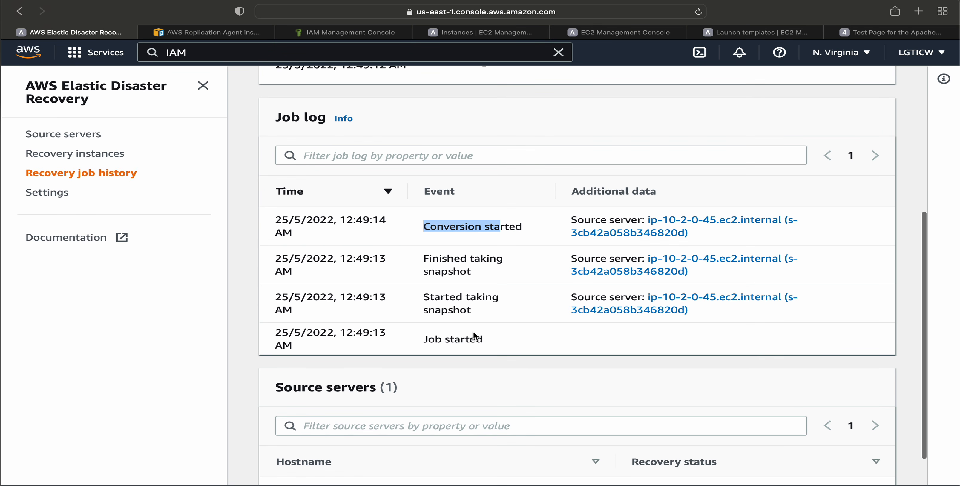
Review the job log events from Job started through the snapshot events to Conversion started.
left_click_drag(429, 258, 483, 272)
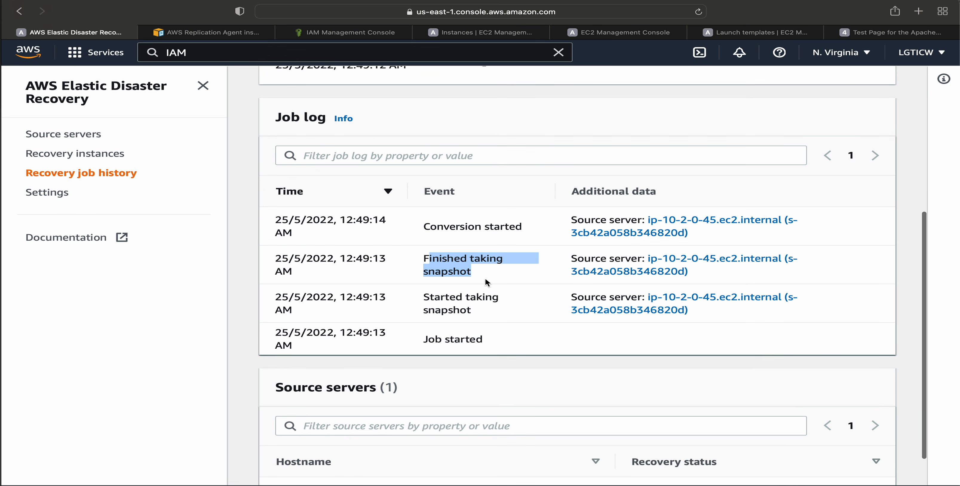
left_click(503, 346)
left_click_drag(503, 346, 425, 340)
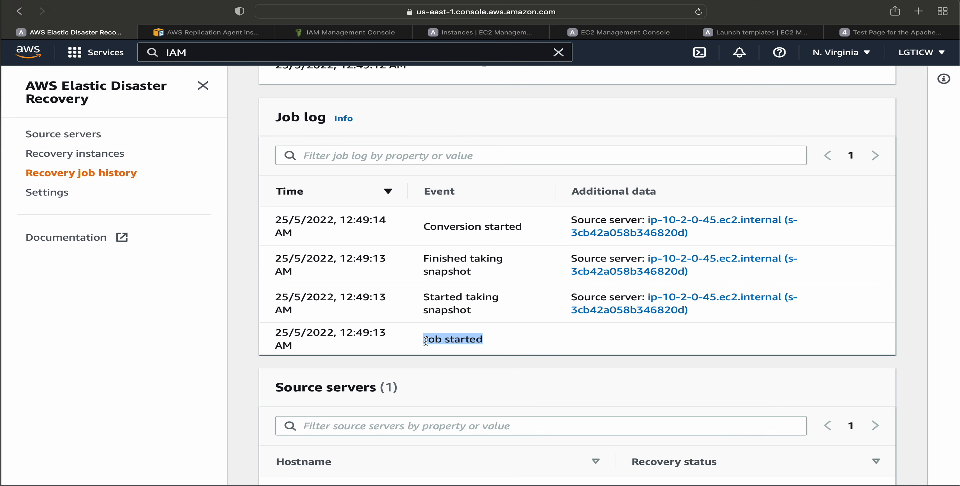
left_click_drag(424, 226, 527, 221)
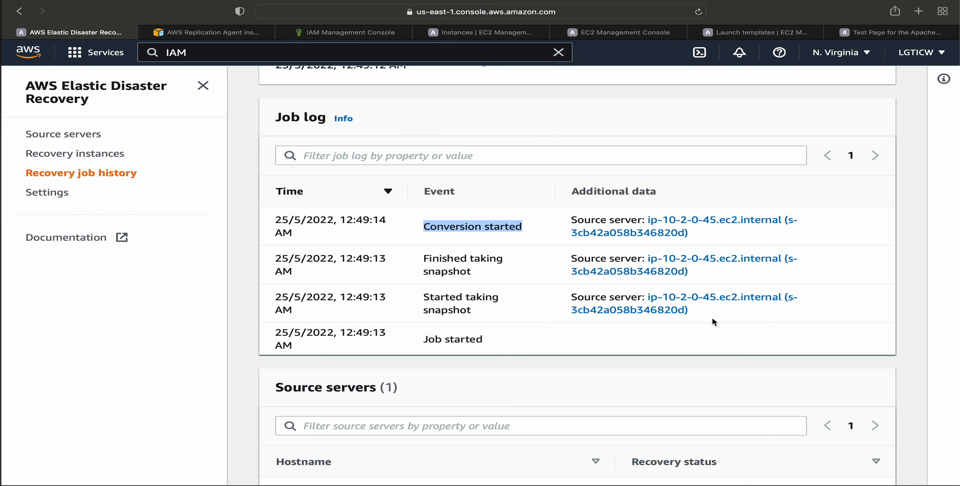
Switch to the EC2 instances list, refresh it, and check the instance state of the AWS Elastic Disaster Recovery Conversion Server.
left_click(611, 32)
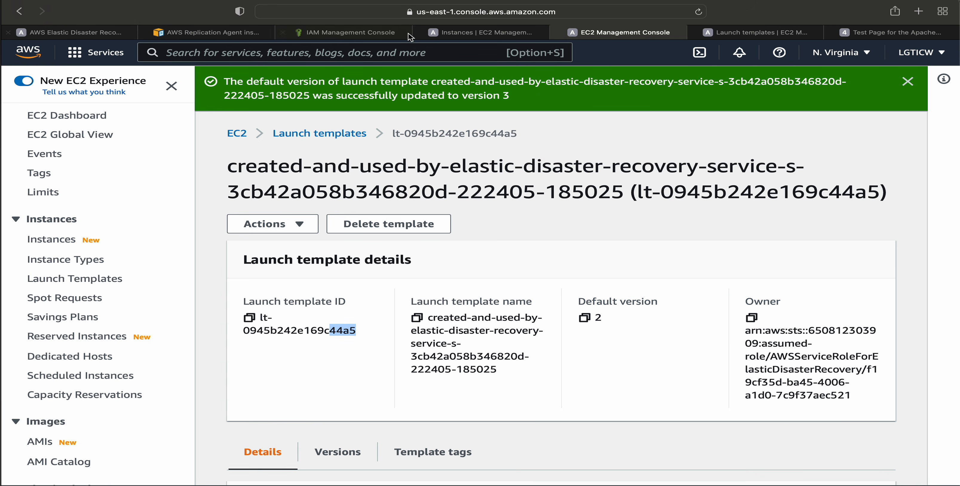
left_click(486, 33)
left_click(429, 114)
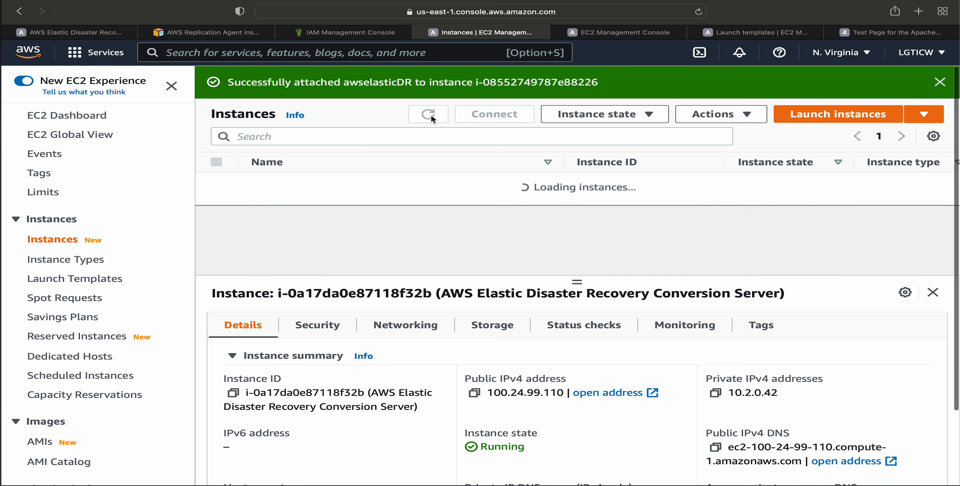
left_click_drag(756, 226, 812, 225)
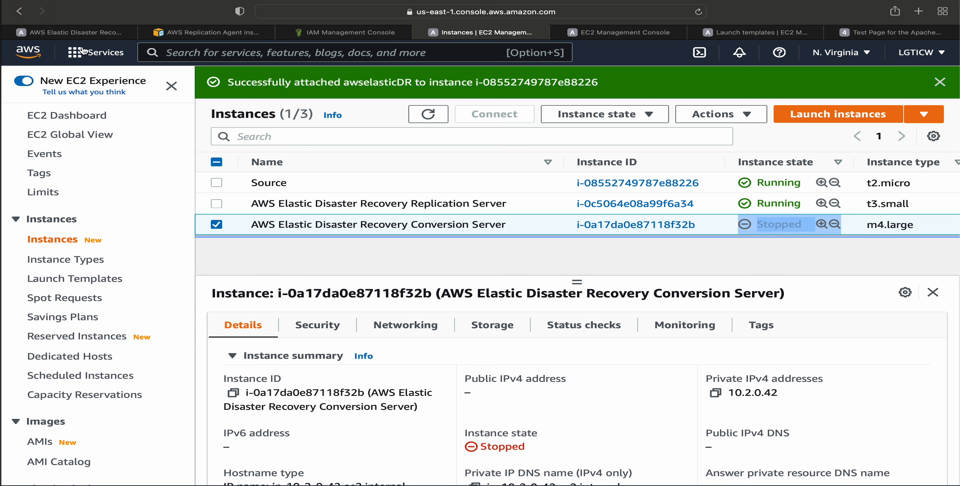
mouse_move(87, 40)
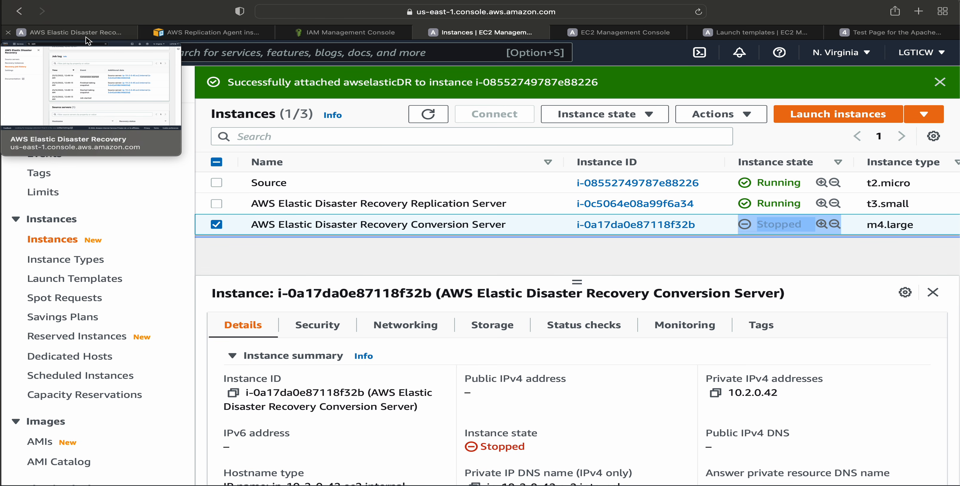
Refresh the instances list and open the details of the ip-10-2-0-45.ec2.internal instance.
left_click(429, 114)
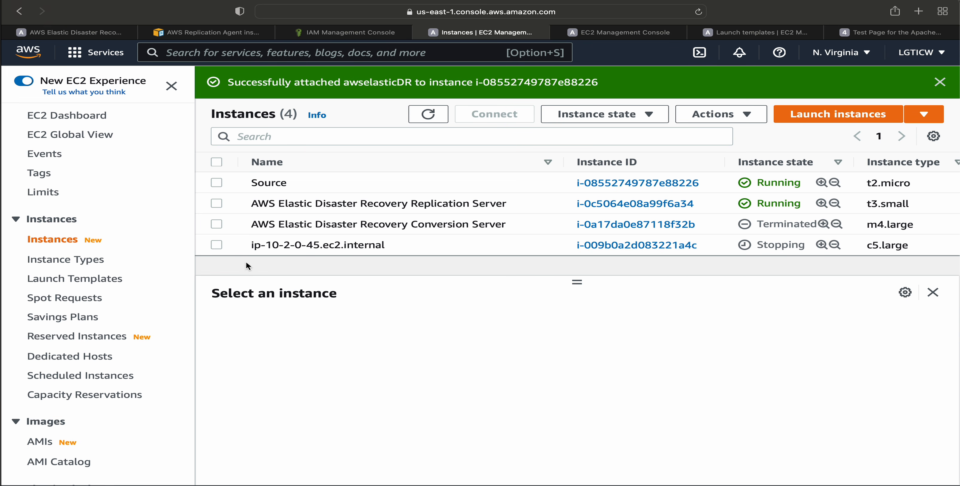
left_click(254, 245)
left_click_drag(254, 246, 368, 246)
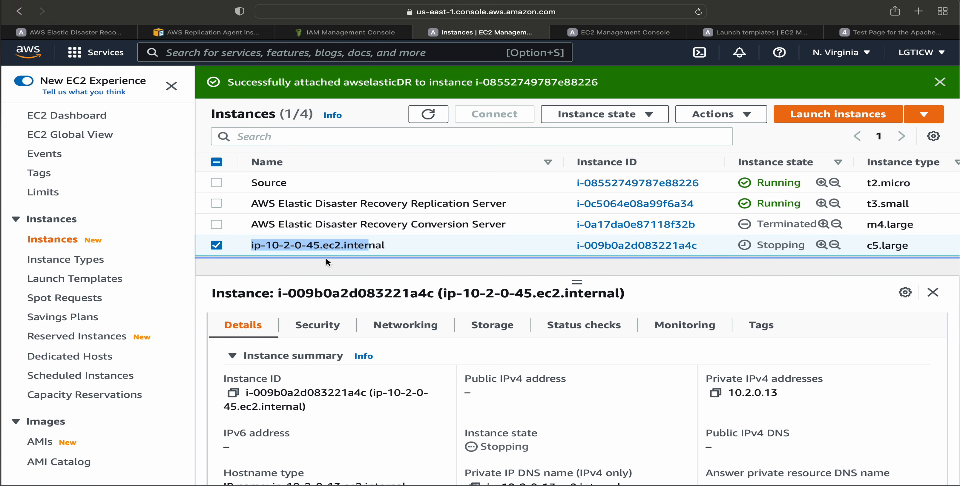
triple_click(414, 244)
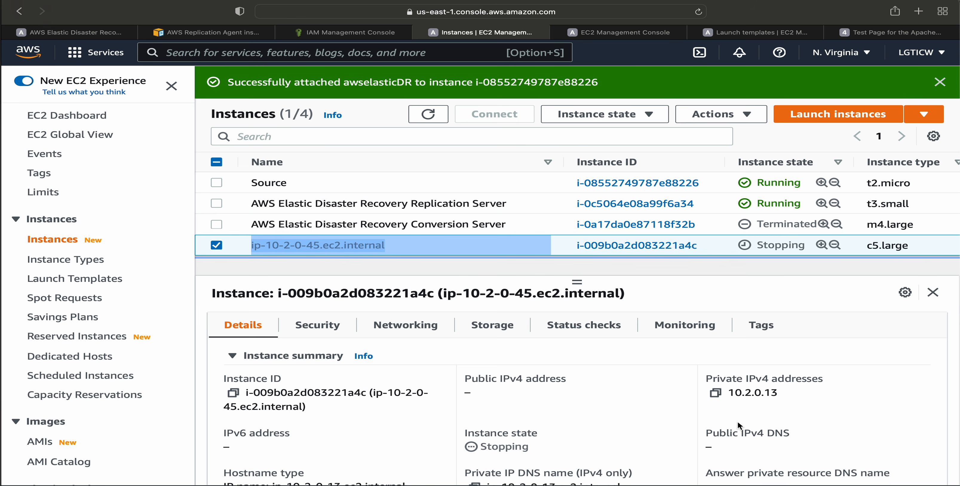
Compare the private IPv4 addresses of the ip-10-2-0-45.ec2.internal and Source instances.
left_click(742, 400)
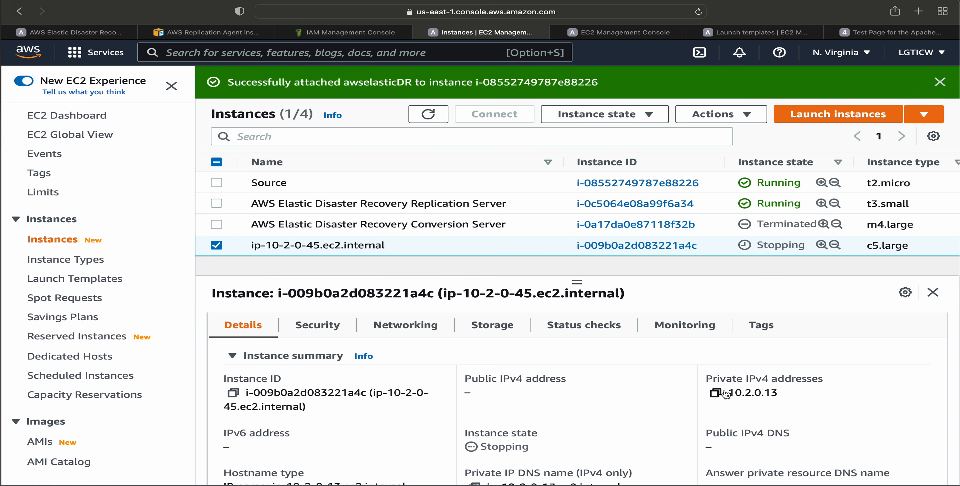
left_click_drag(735, 393, 819, 393)
left_click(764, 393)
left_click(269, 184)
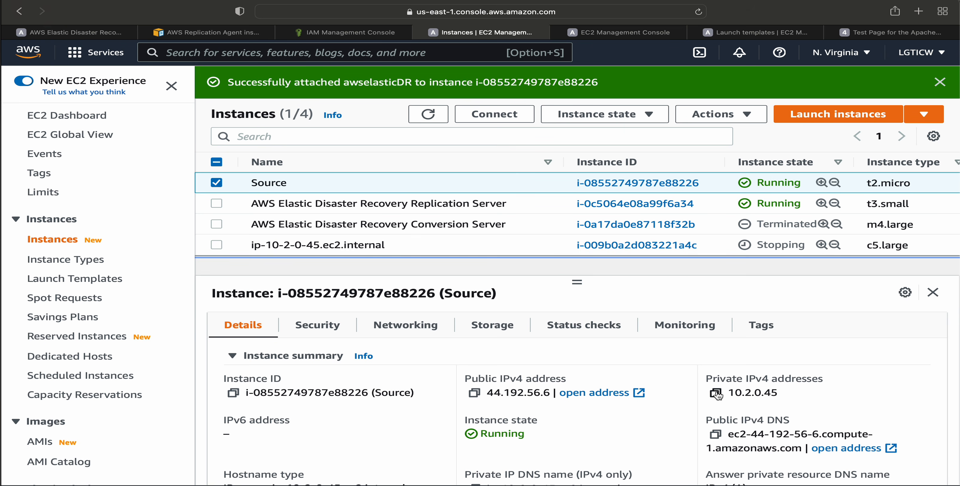
left_click_drag(734, 393, 823, 390)
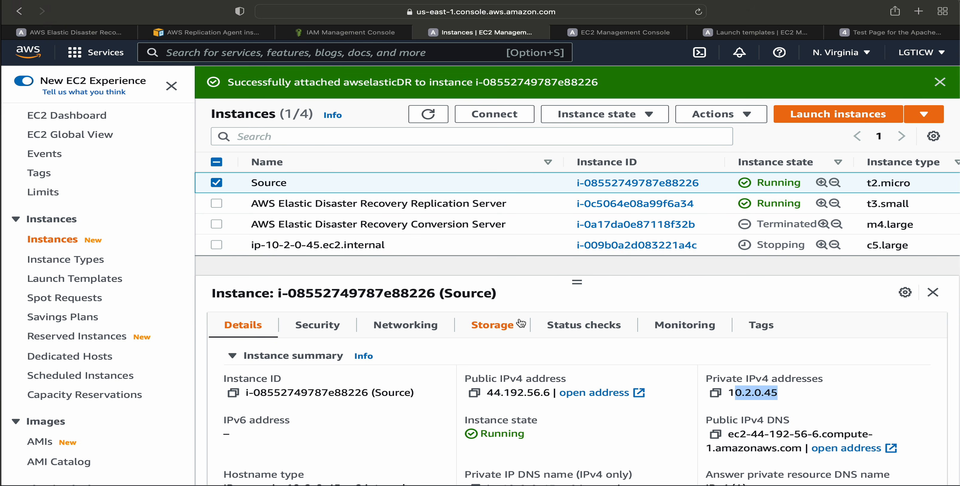
left_click(350, 246)
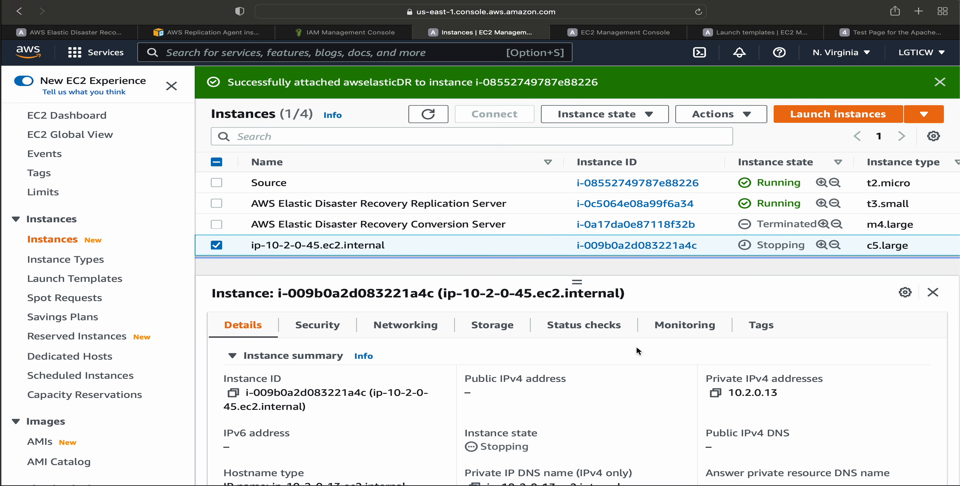
left_click_drag(734, 392, 797, 393)
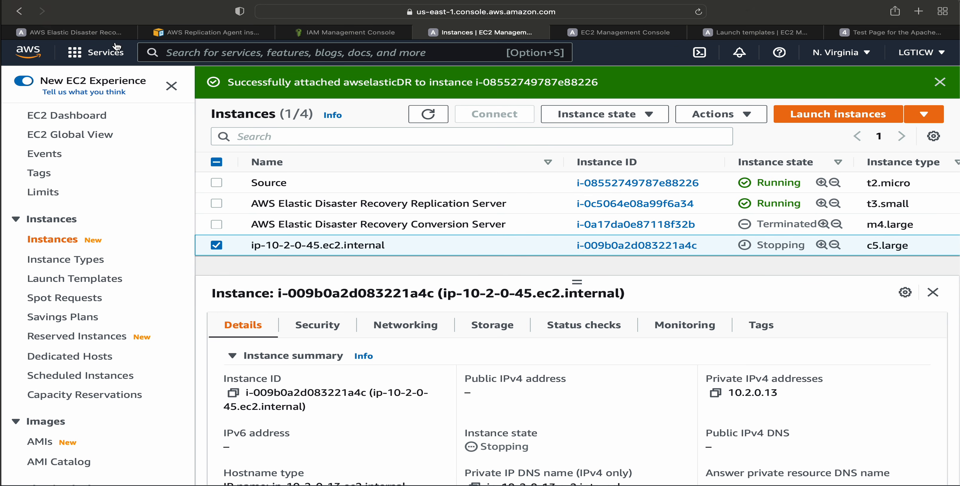
Switch back to AWS Elastic Disaster Recovery and check the latest job log event and the details of the recovery job.
left_click(102, 31)
scroll(737, 243, "up", 1)
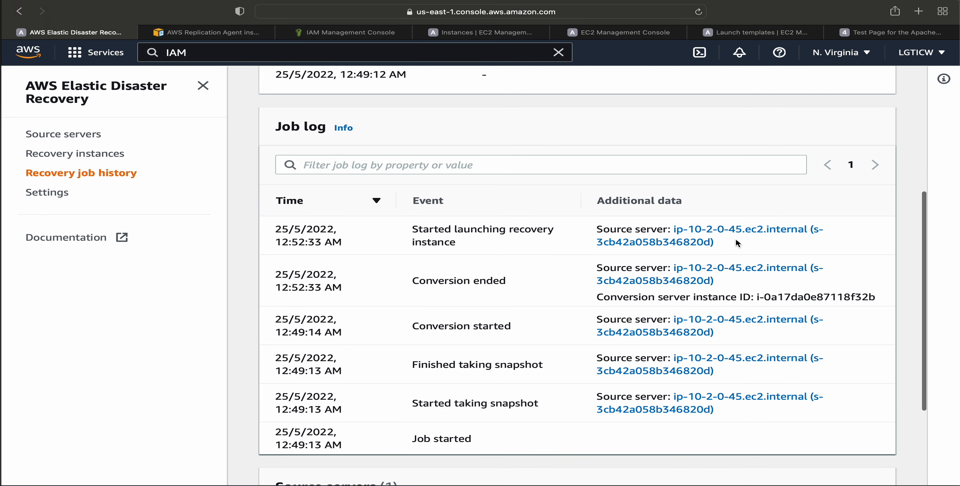
left_click_drag(430, 242, 544, 248)
scroll(544, 248, "up", 4)
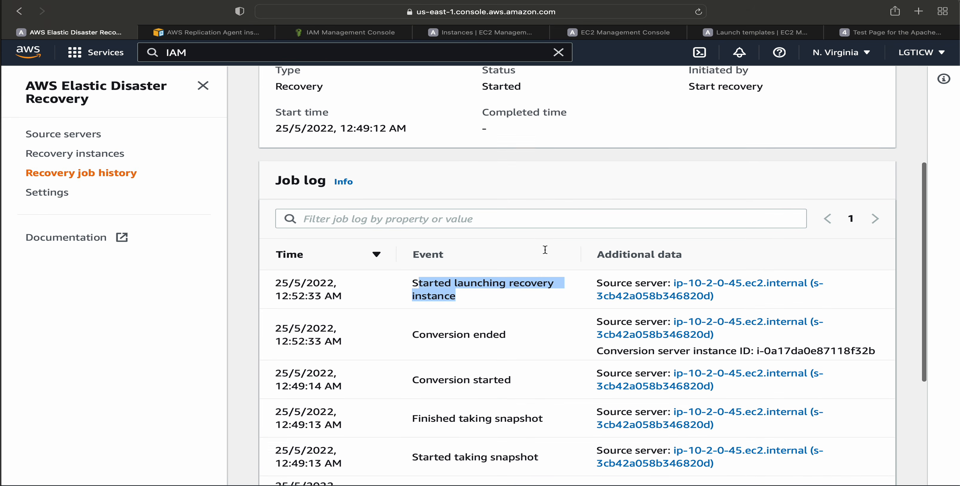
scroll(525, 274, "up", 2)
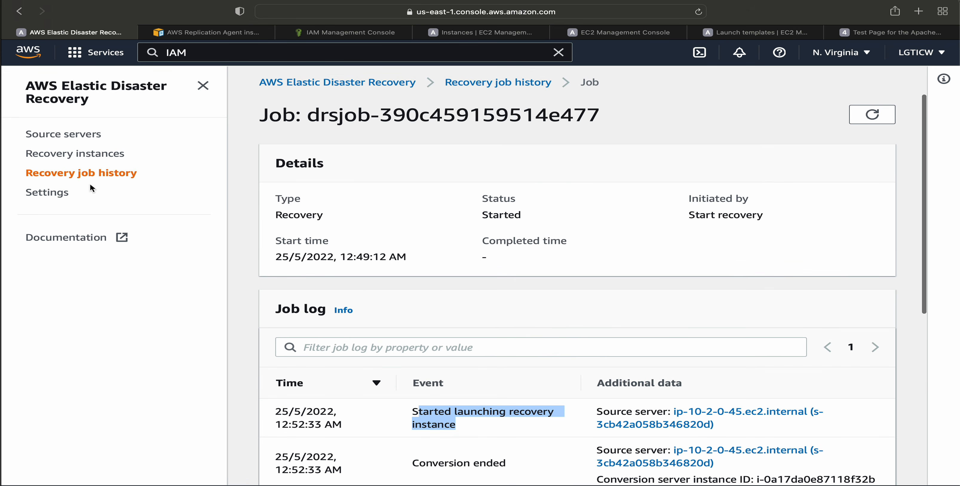
Review the recovery instances page and its How it works overview, then return to the source servers list.
left_click(97, 154)
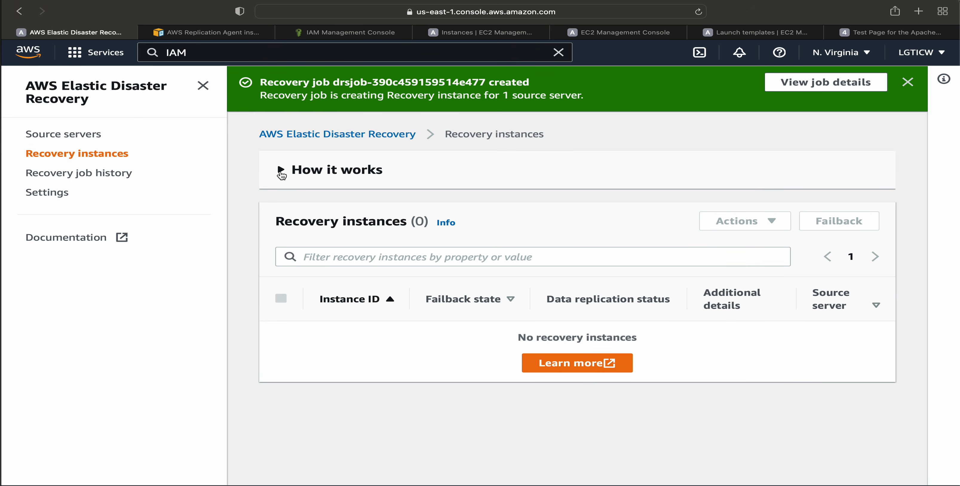
left_click(280, 171)
scroll(430, 374, "down", 5)
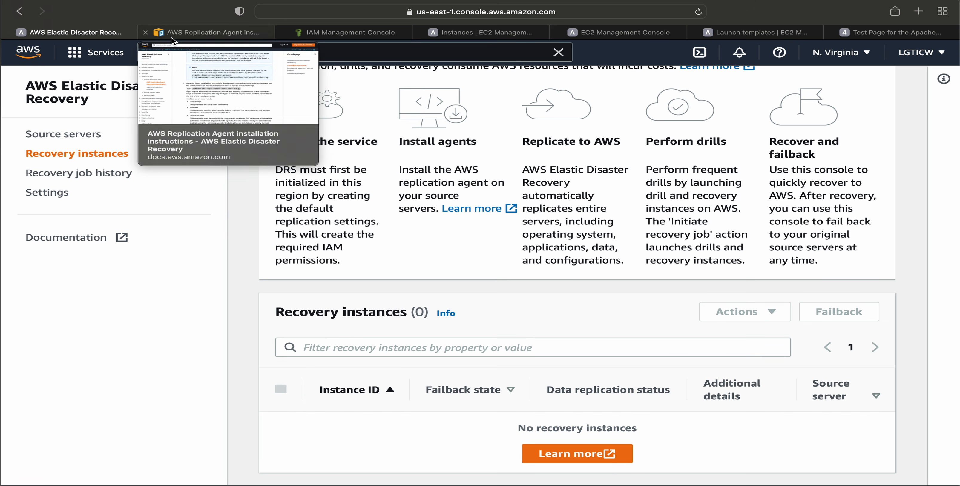
left_click(75, 135)
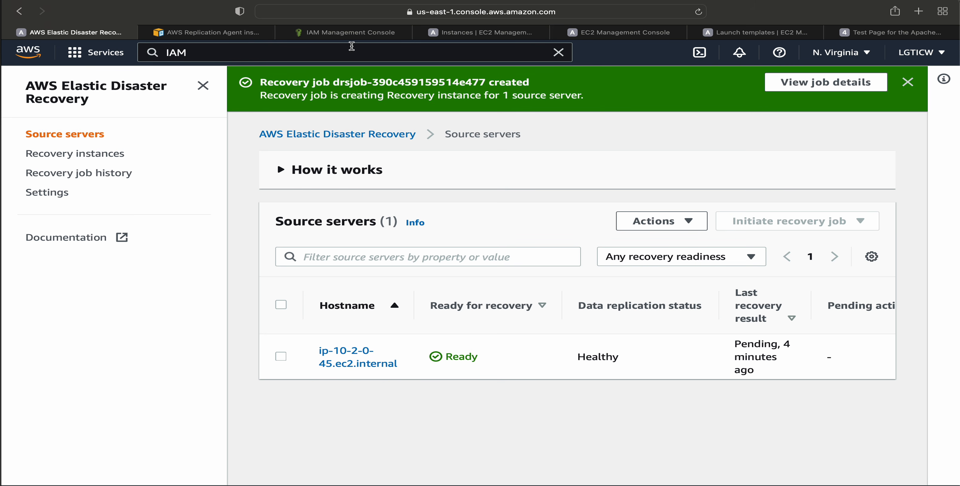
Switch to the EC2 instances list, refresh it, and check the instance state of ip-10-2-0-45.ec2.internal.
left_click(480, 32)
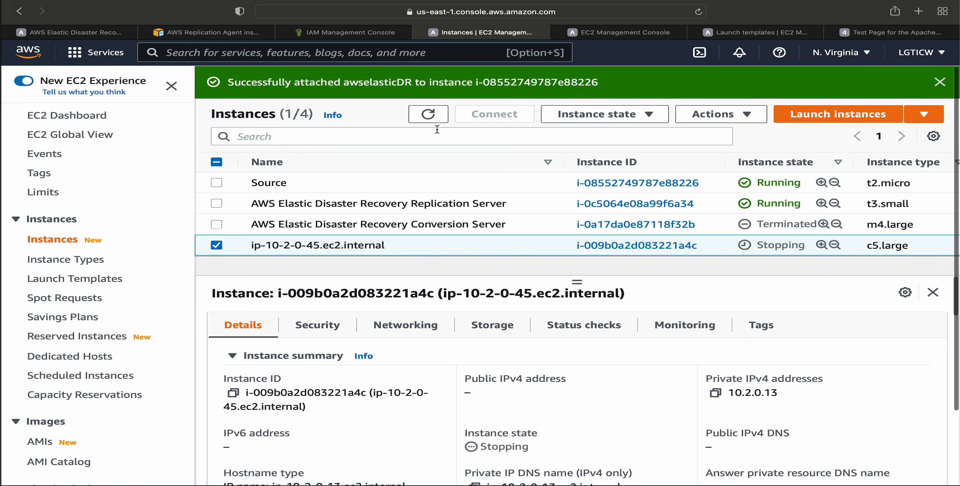
left_click(429, 114)
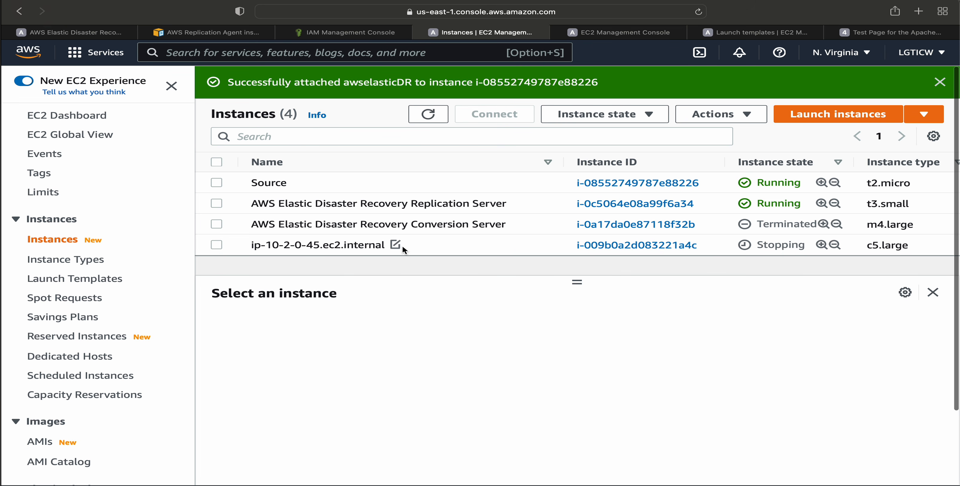
left_click(386, 246)
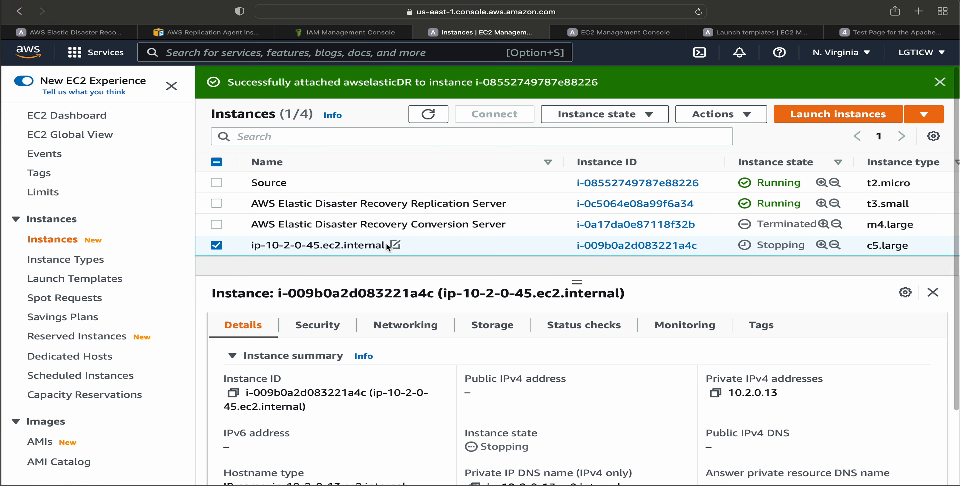
Switch to AWS Elastic Disaster Recovery, examine the recovery instances list and its Failback option, and reopen the source servers list.
left_click(85, 33)
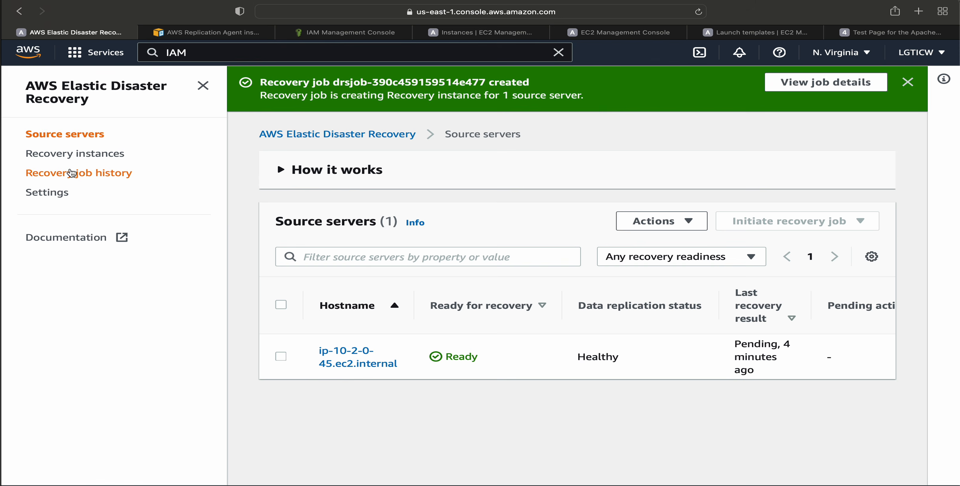
left_click(72, 173)
left_click(93, 154)
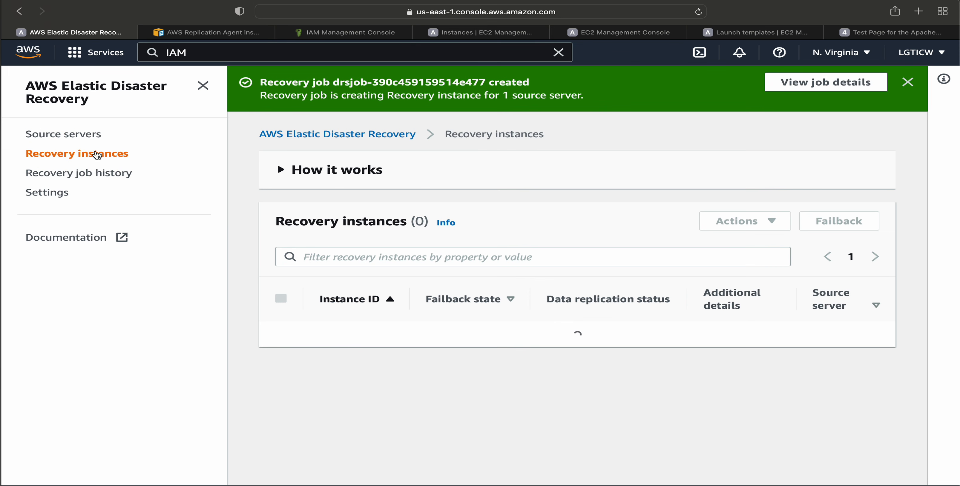
left_click_drag(332, 330, 441, 369)
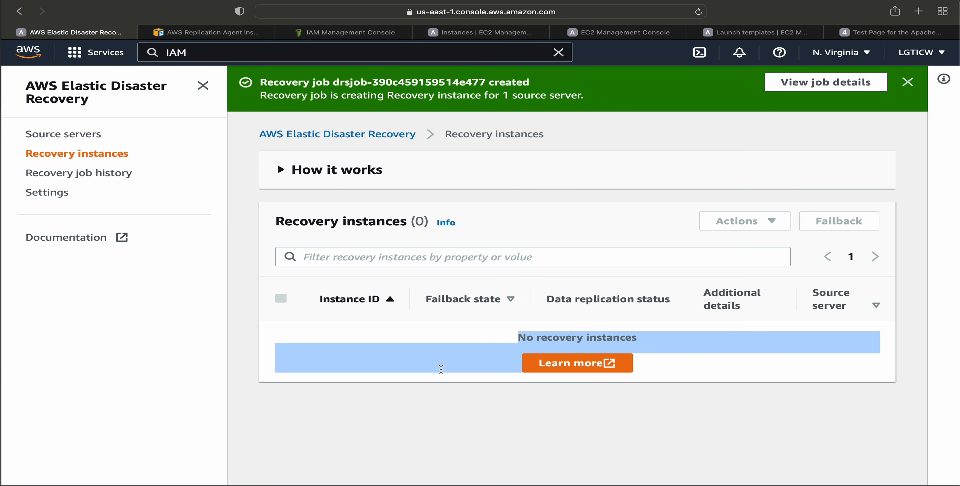
left_click(832, 223)
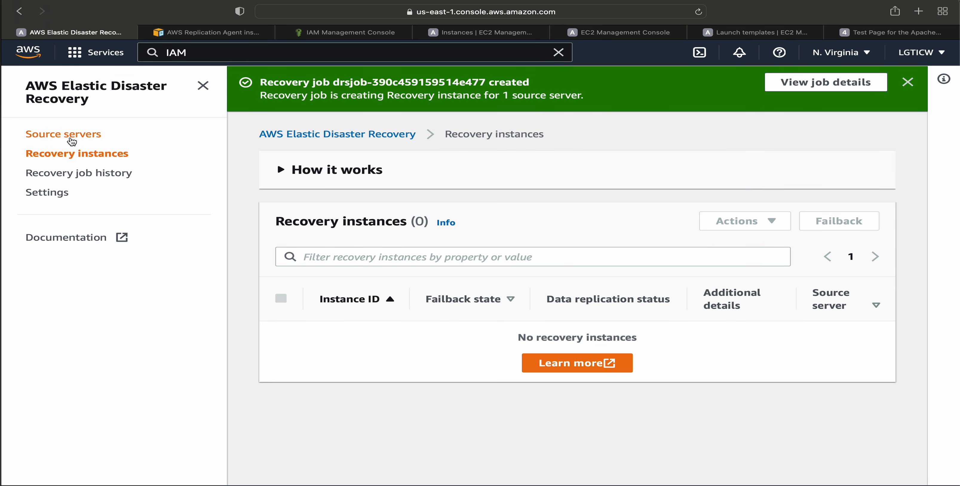
left_click(72, 141)
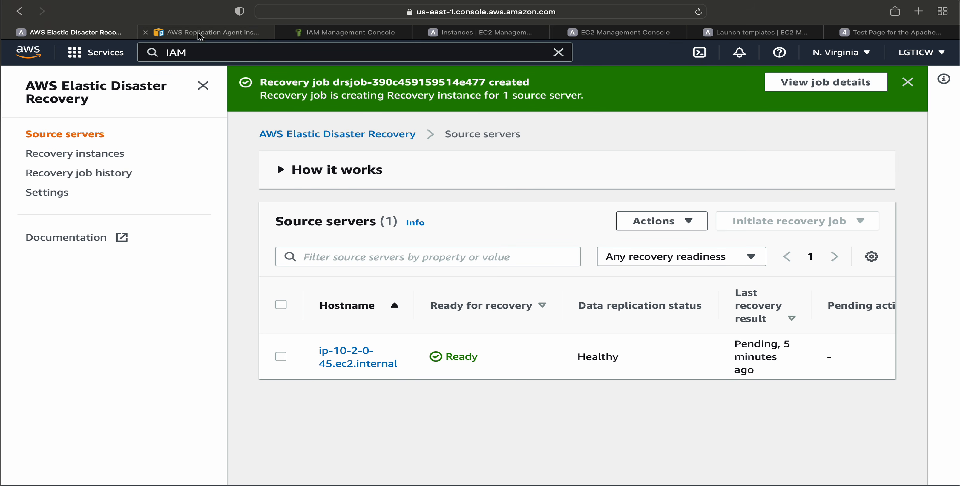
Switch to the EC2 instances list, refresh it, and check the public IPv4 address of the running ip-10-2-0-45.ec2.internal instance.
left_click(484, 33)
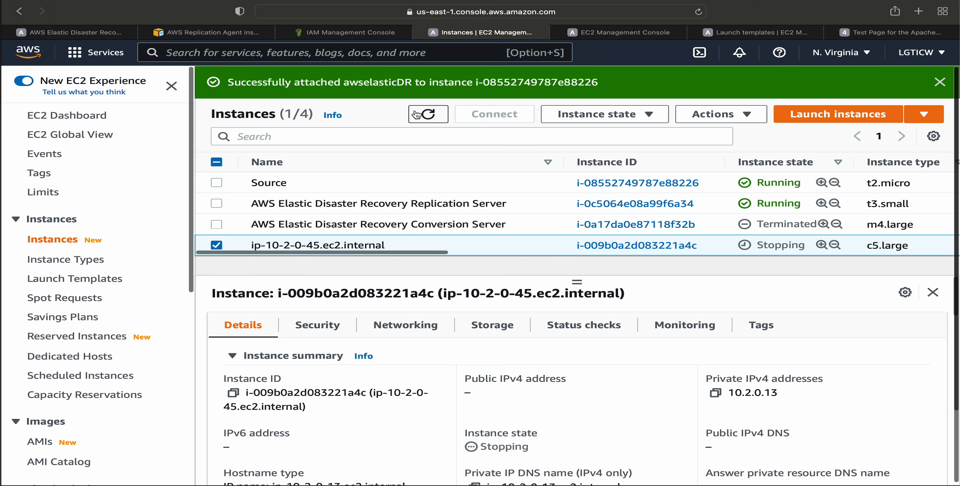
left_click(429, 115)
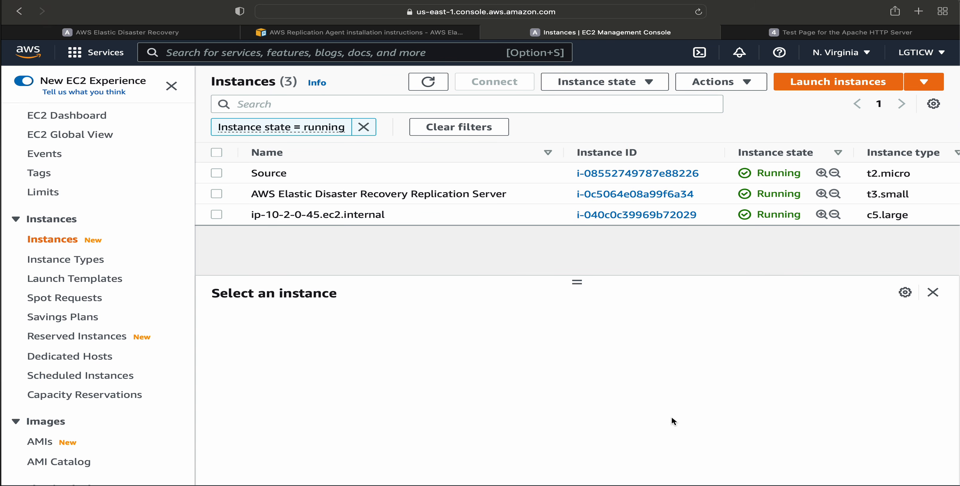
left_click(295, 217)
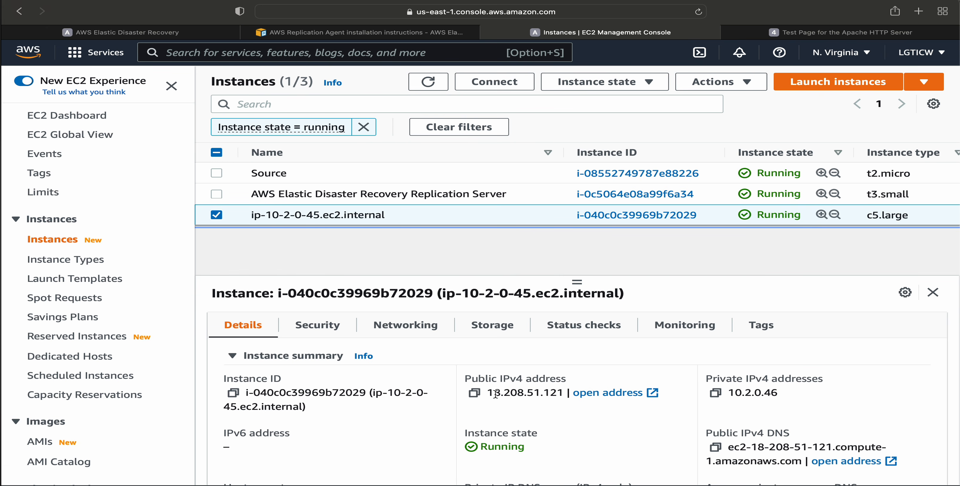
left_click_drag(487, 395, 554, 394)
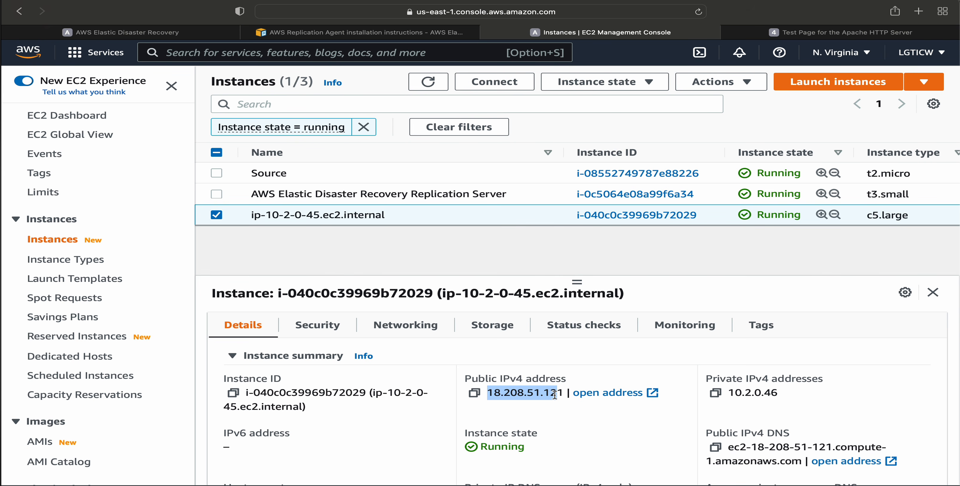
left_click(509, 394)
left_click_drag(488, 393, 557, 394)
Examine the IP address contained in the recovered instance's name.
left_click_drag(264, 215, 343, 215)
left_click(324, 215)
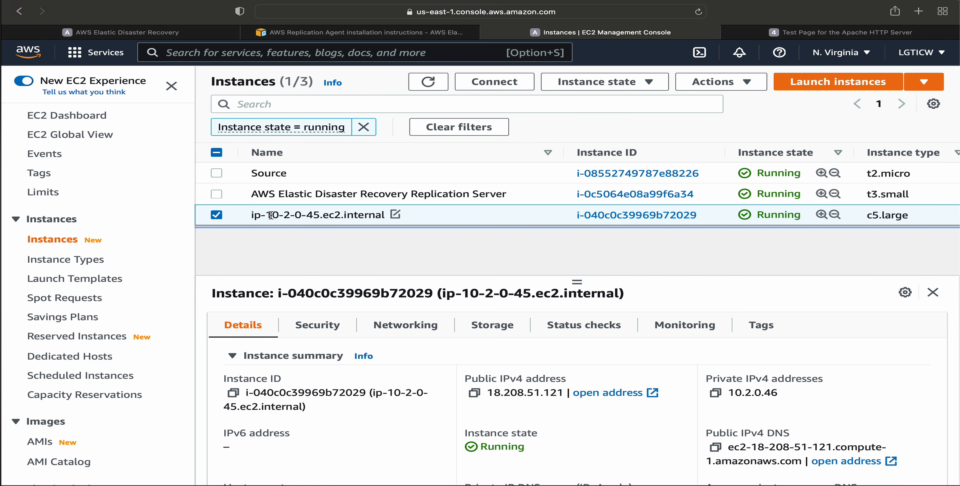
left_click_drag(271, 215, 316, 215)
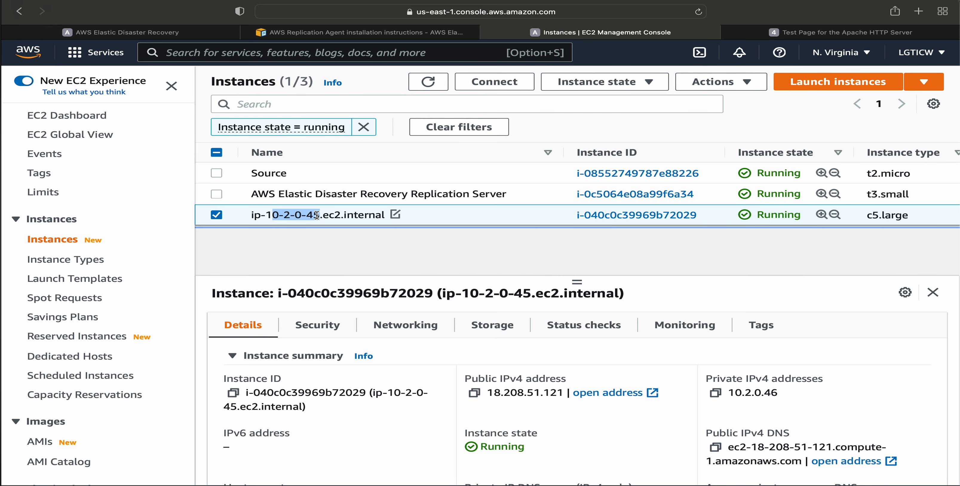
Open the recovered instance's public IPv4 address 18.208.51.121 in a new browser tab and compare its Apache test page with the one at 44.192.56.6.
left_click(316, 215)
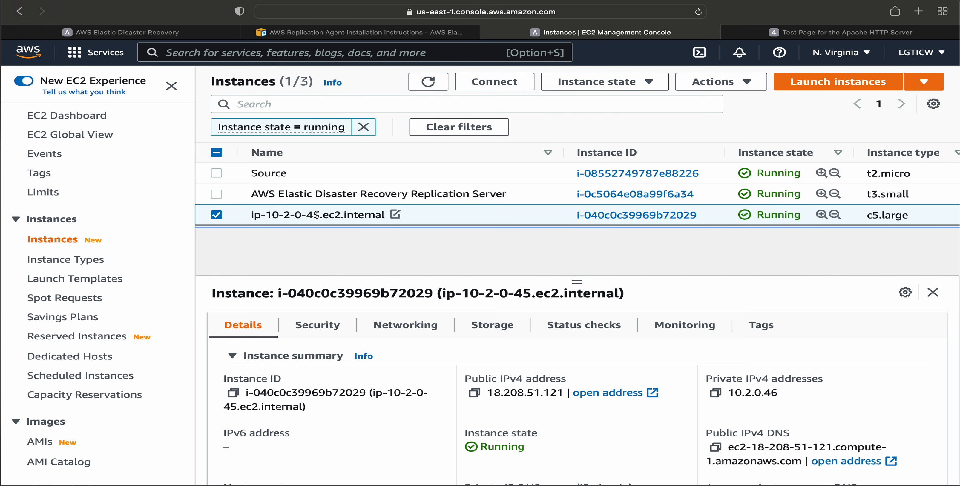
left_click(474, 394)
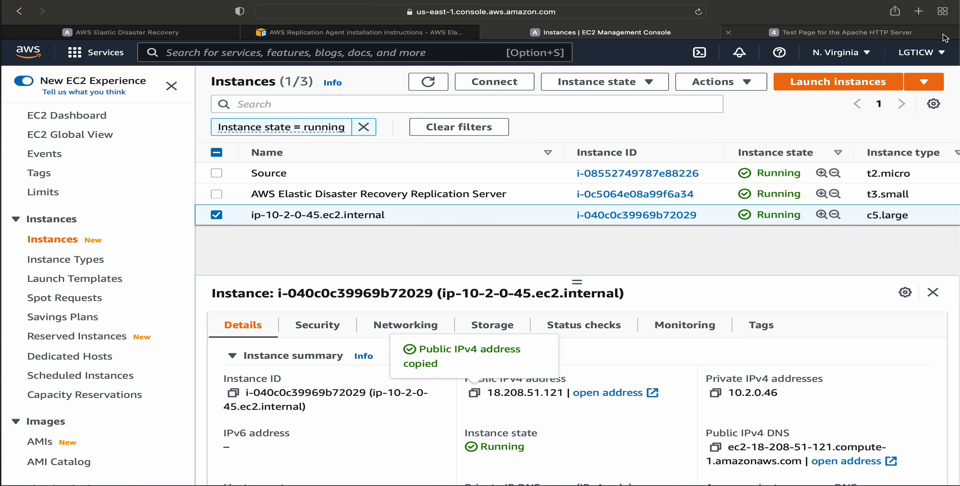
left_click(918, 11)
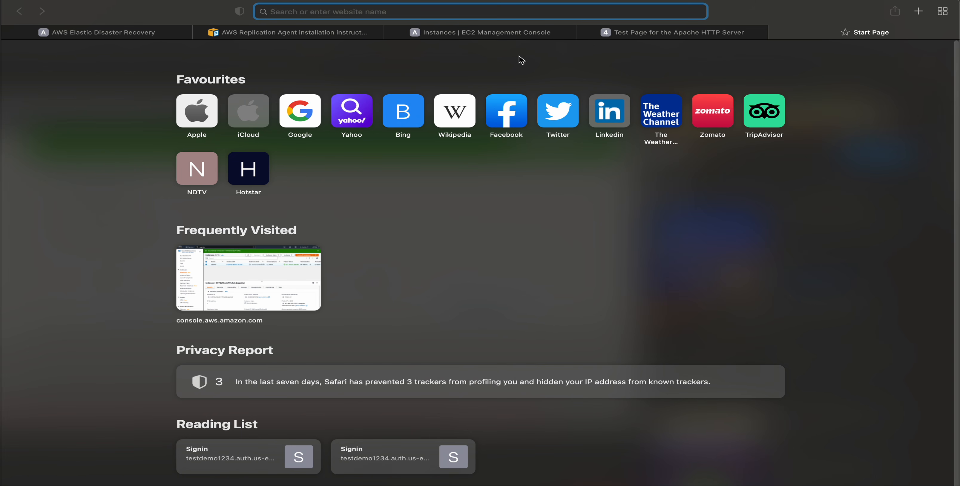
key("super+v")
key("Return")
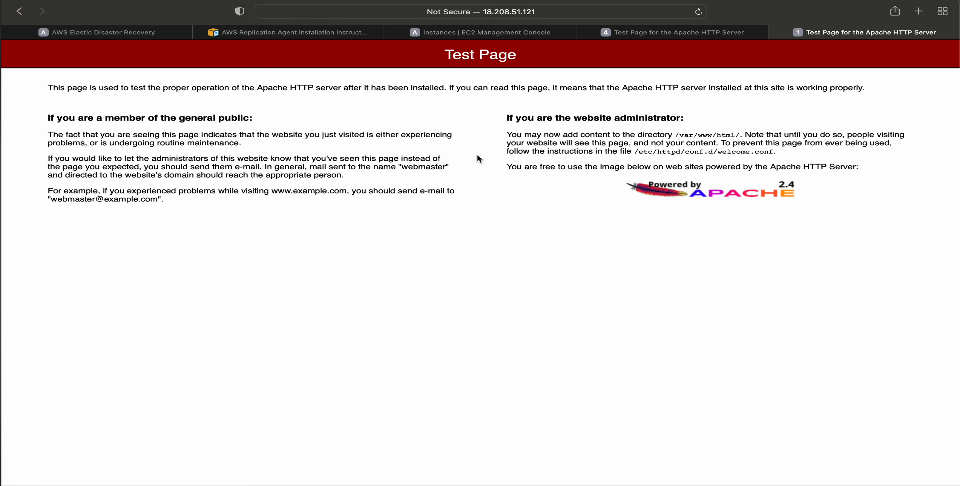
left_click(646, 34)
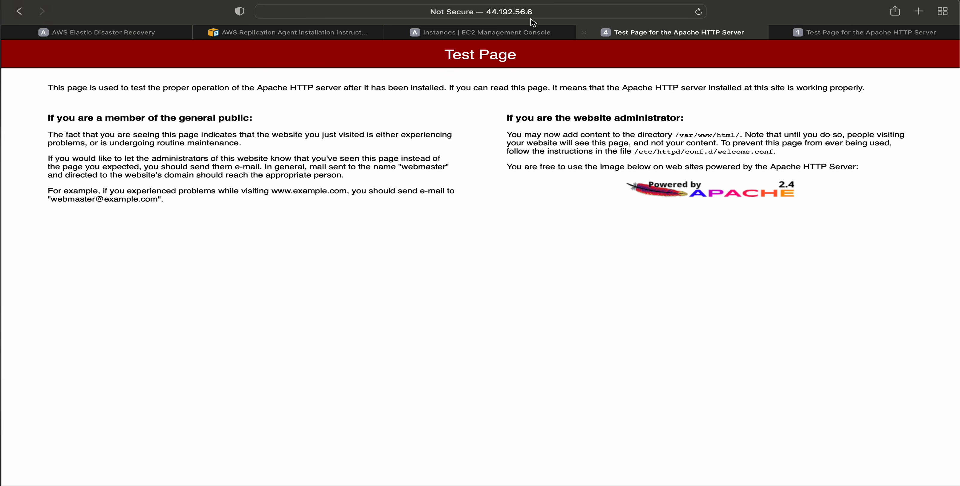
left_click(813, 30)
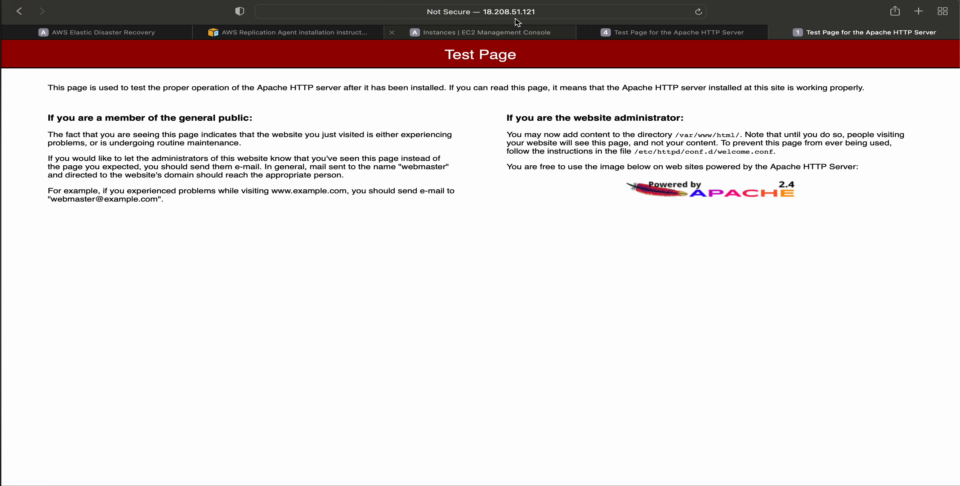
Switch to AWS Elastic Disaster Recovery and examine the data replication status in the recovery instances list.
left_click(97, 33)
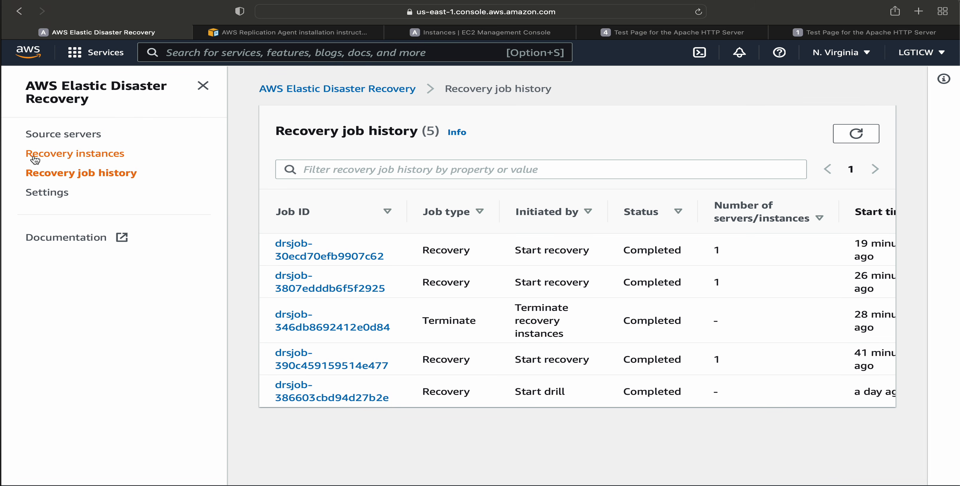
left_click(65, 153)
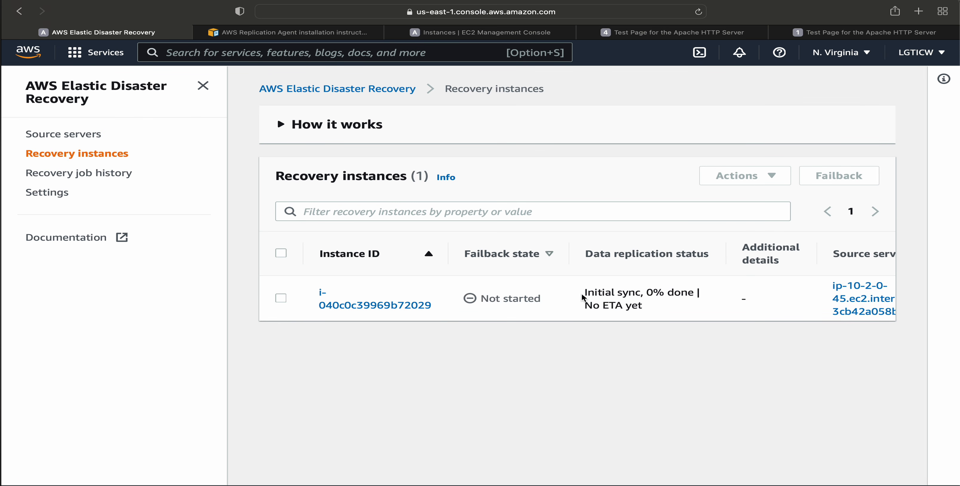
left_click_drag(582, 297, 652, 302)
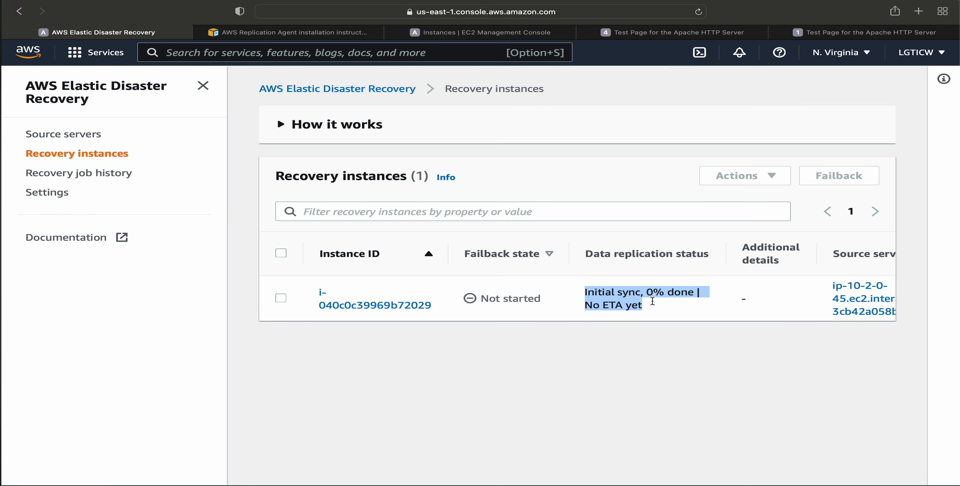
left_click(664, 315)
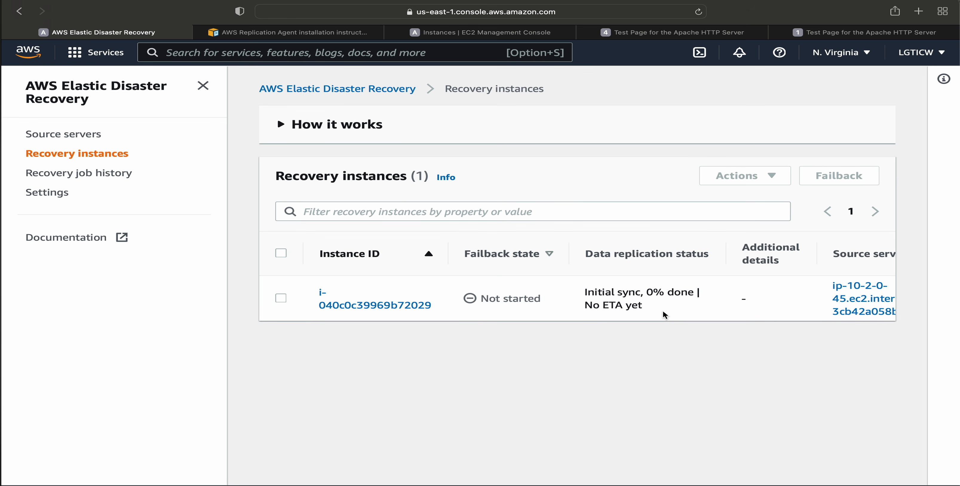
Select the recovery instance i-040c0c39969b72029 and expand the How it works overview of the recovery instances page.
left_click(280, 298)
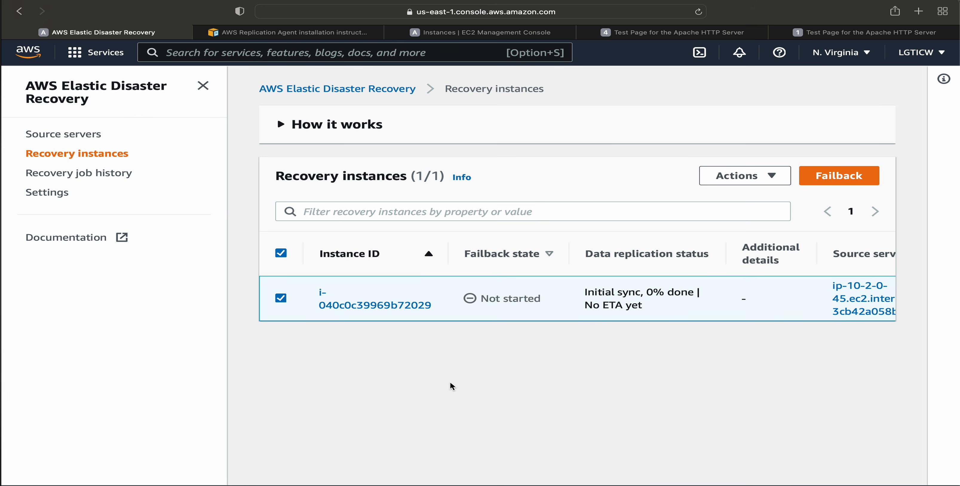
left_click(282, 124)
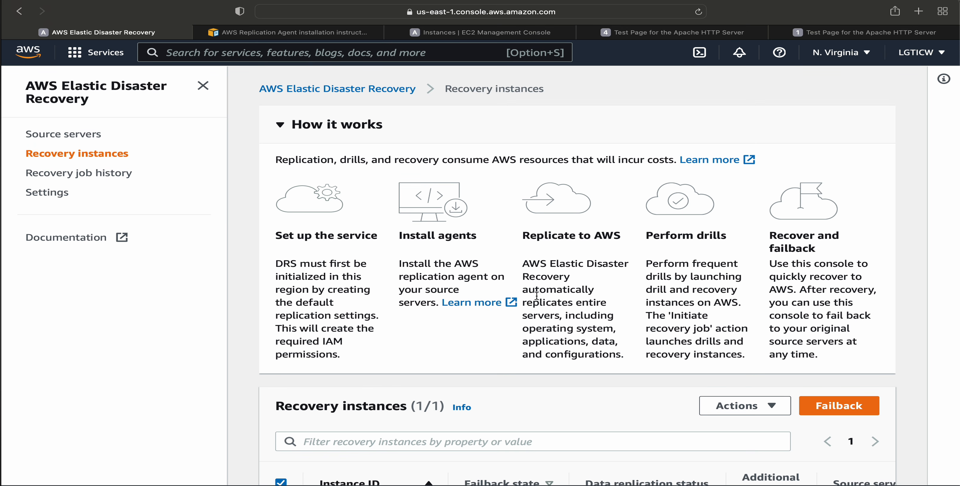
scroll(612, 295, "down", 3)
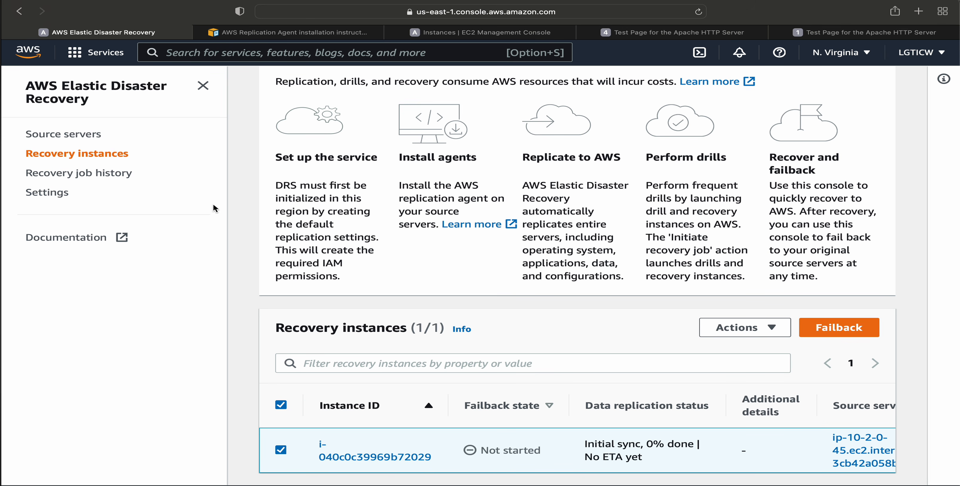
Examine which AWS regions are available for Elastic Disaster Recovery, and close the region list without switching.
left_click(823, 57)
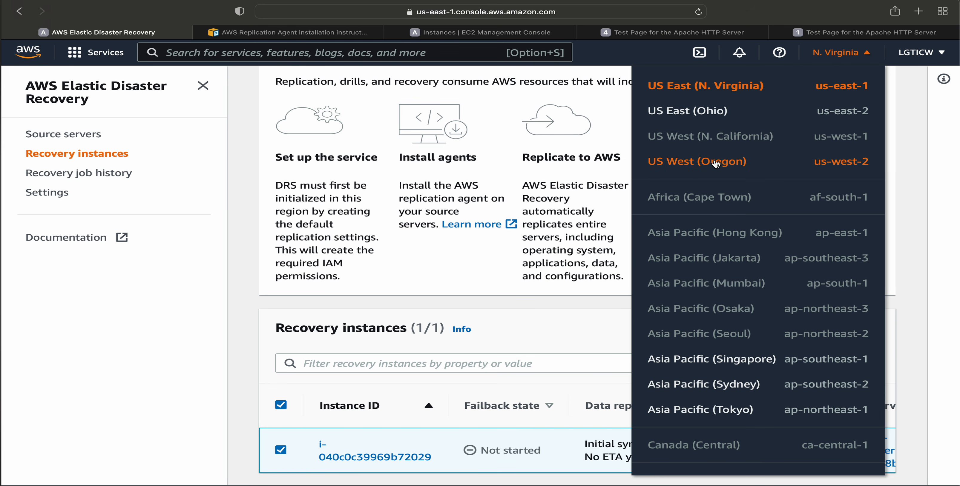
scroll(763, 388, "down", 3)
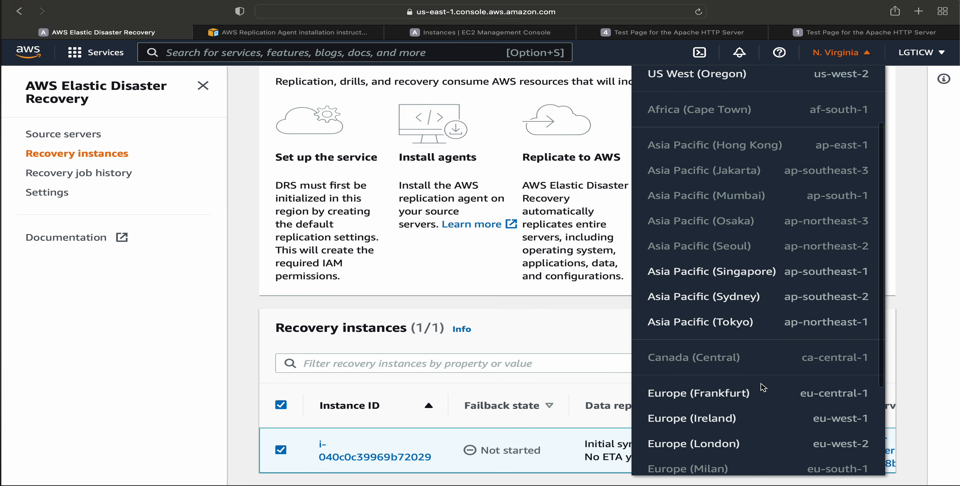
scroll(738, 419, "down", 4)
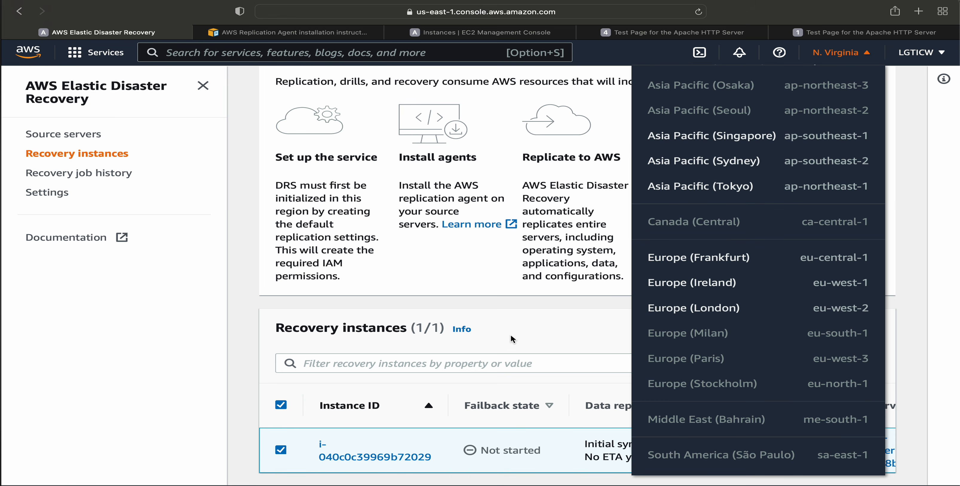
left_click(520, 326)
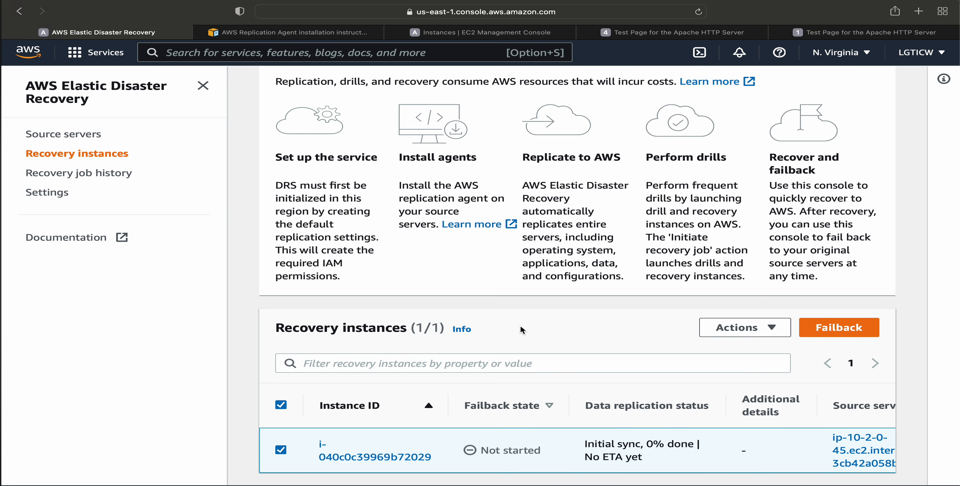